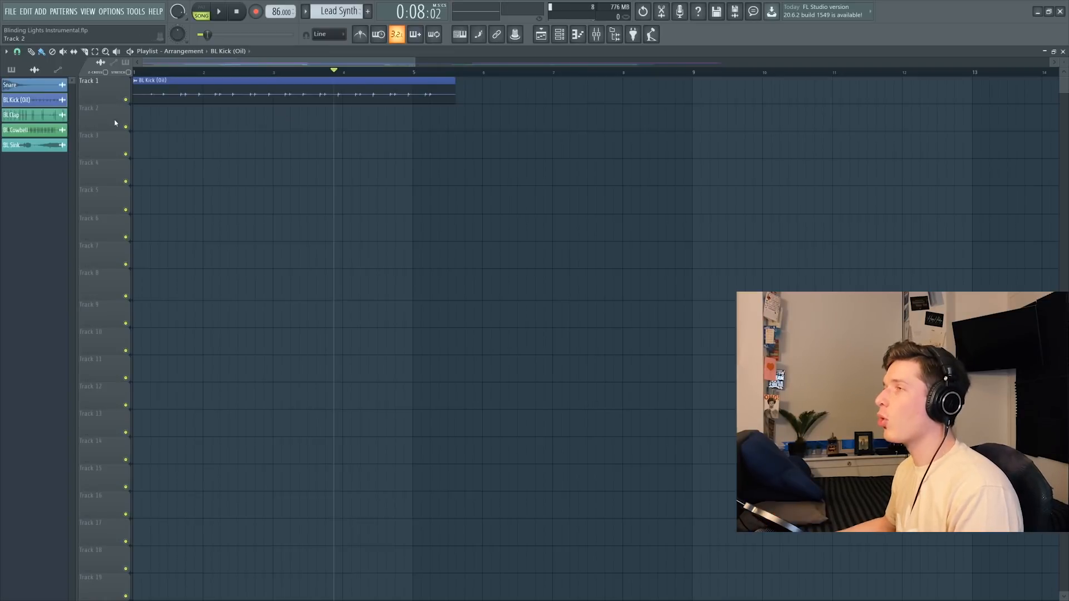
# Step: Place a short BL Kick (Oil) clip on the fourth beat of the first bar on Track 1 and play the bar
pyautogui.scroll(3, 175, 95)
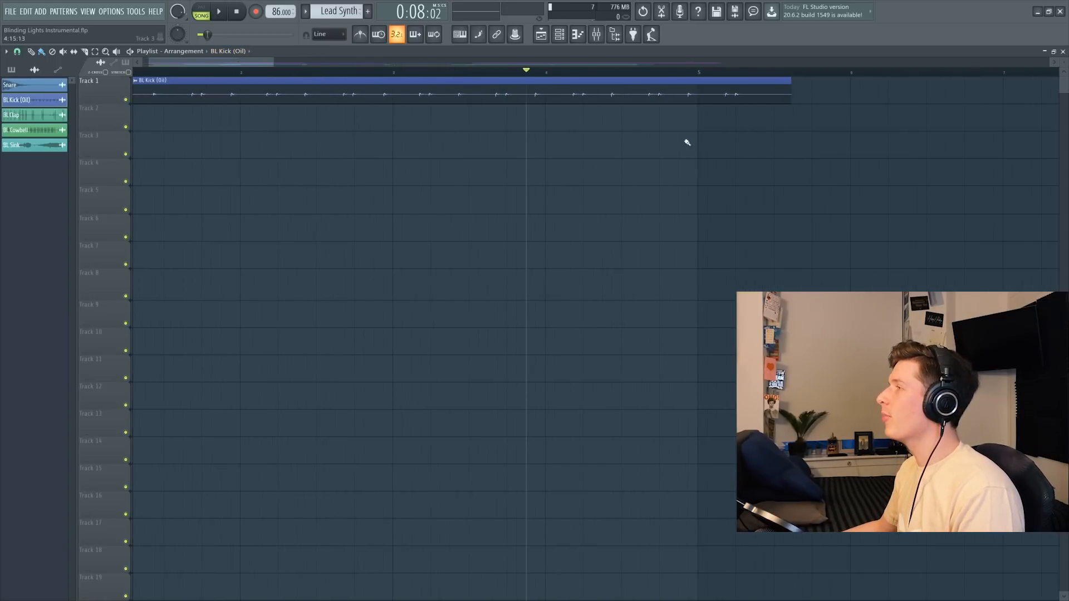
pyautogui.scroll(3, 565, 146)
pyautogui.scroll(2, 488, 108)
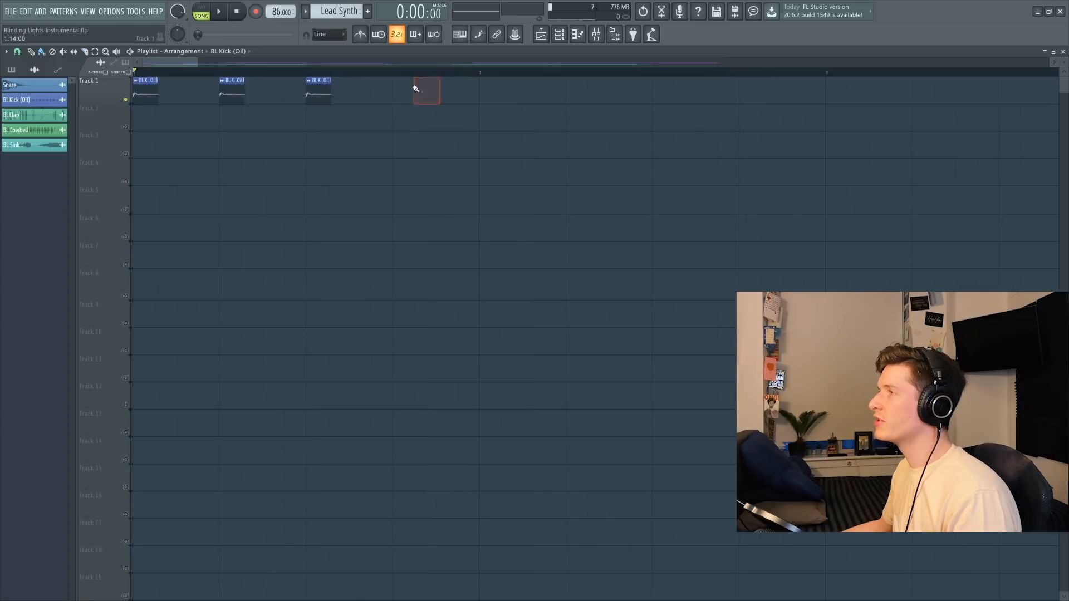
pyautogui.click(416, 88)
pyautogui.press('space')
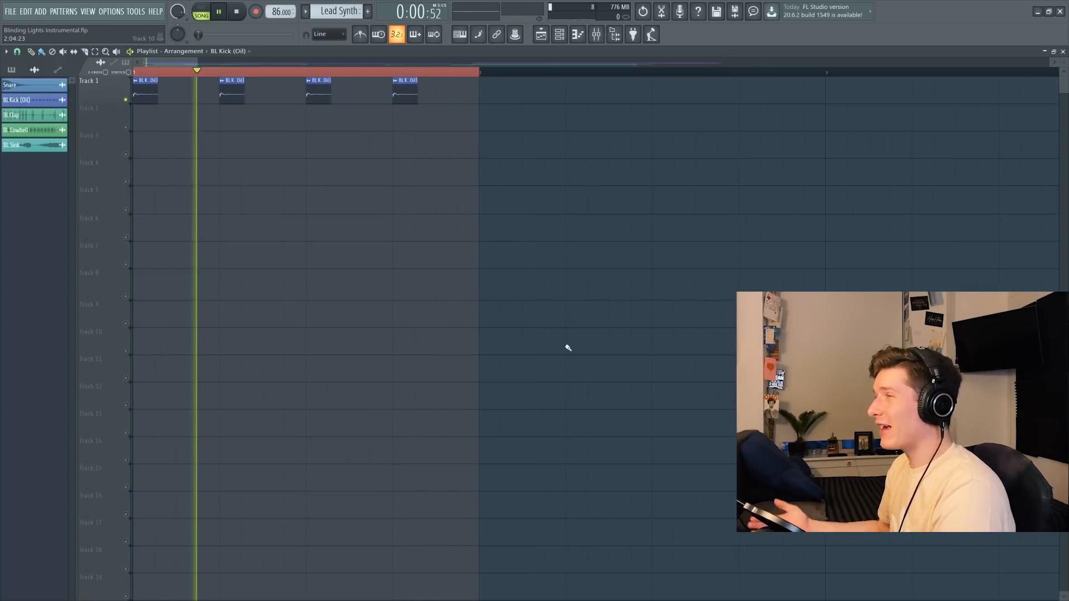
# Step: Enable the first two Fruity parametric EQ 2 effects on the Kick mixer track while the kick loop plays
pyautogui.click(597, 34)
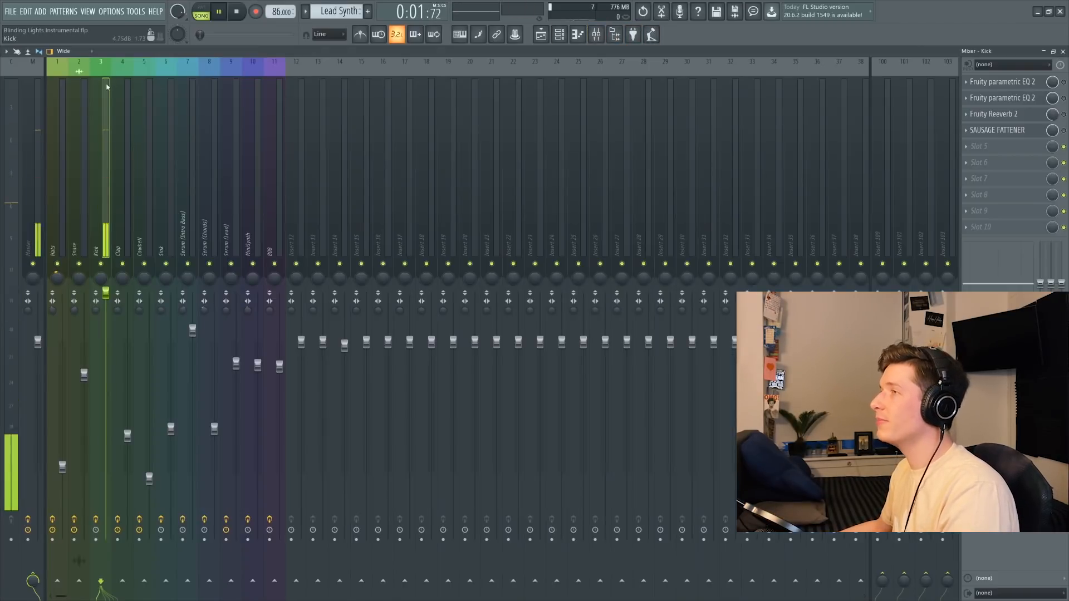
pyautogui.click(991, 83)
pyautogui.press('space')
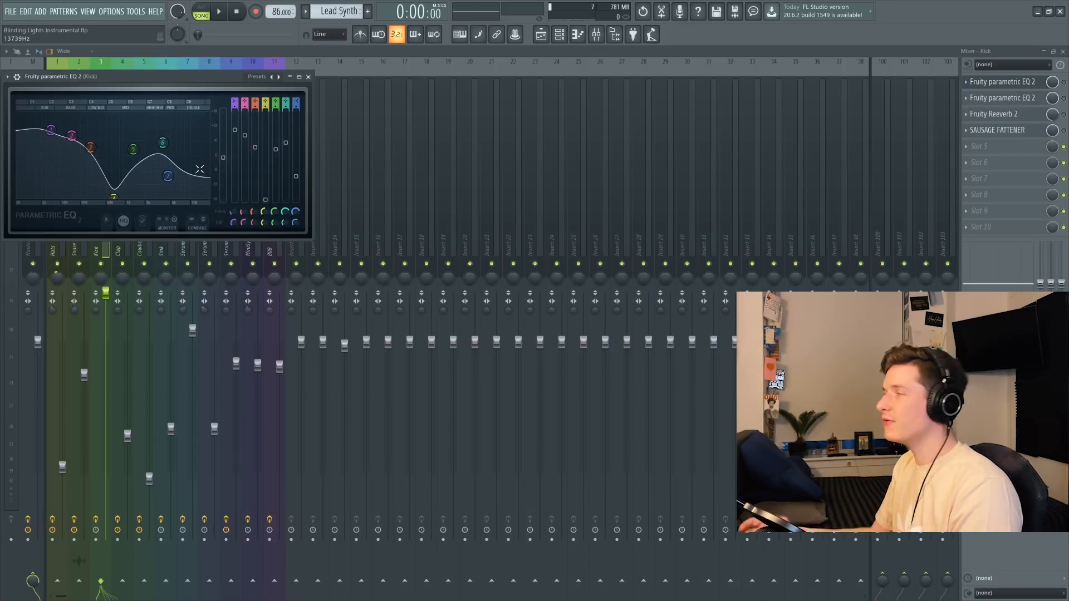
pyautogui.press('space')
pyautogui.click(1036, 82)
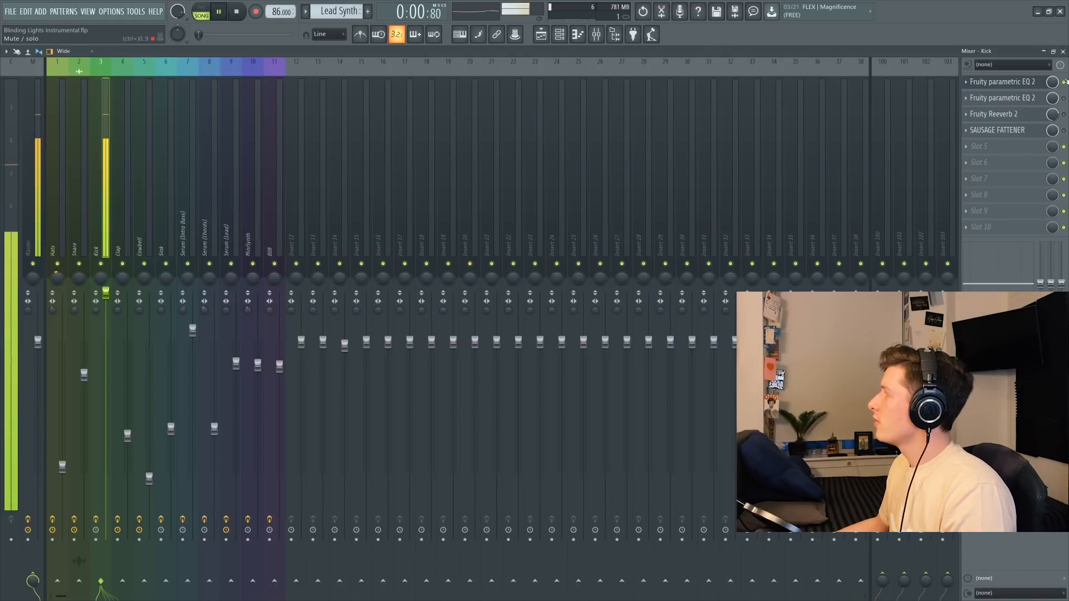
pyautogui.click(1039, 84)
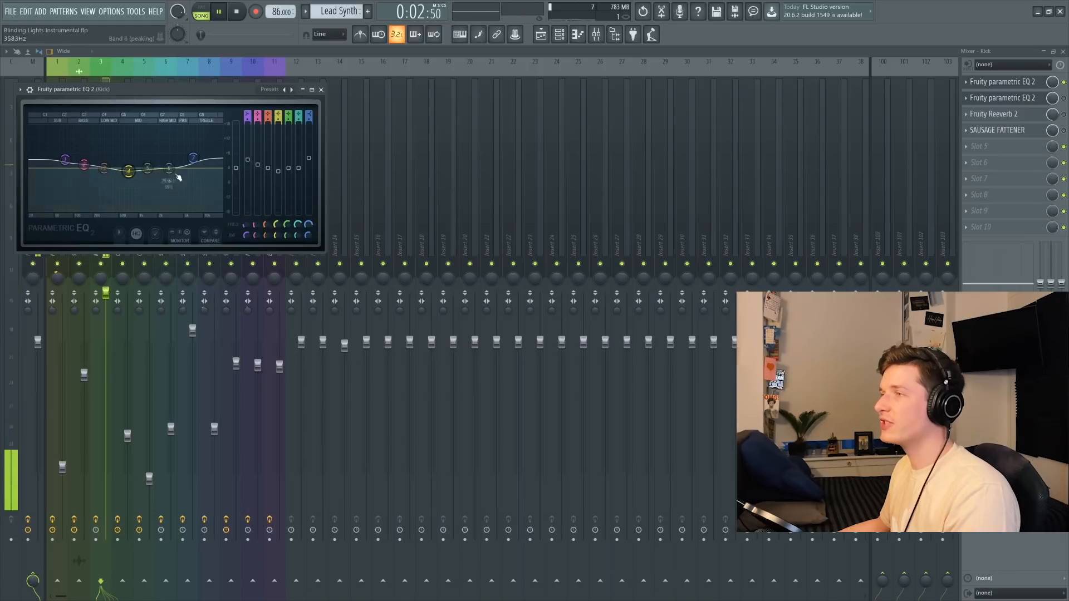
# Step: Open Fruity Reeverb 2 on the Kick mixer track, enable it and play the kick loop through it
pyautogui.click(1005, 116)
pyautogui.press('space')
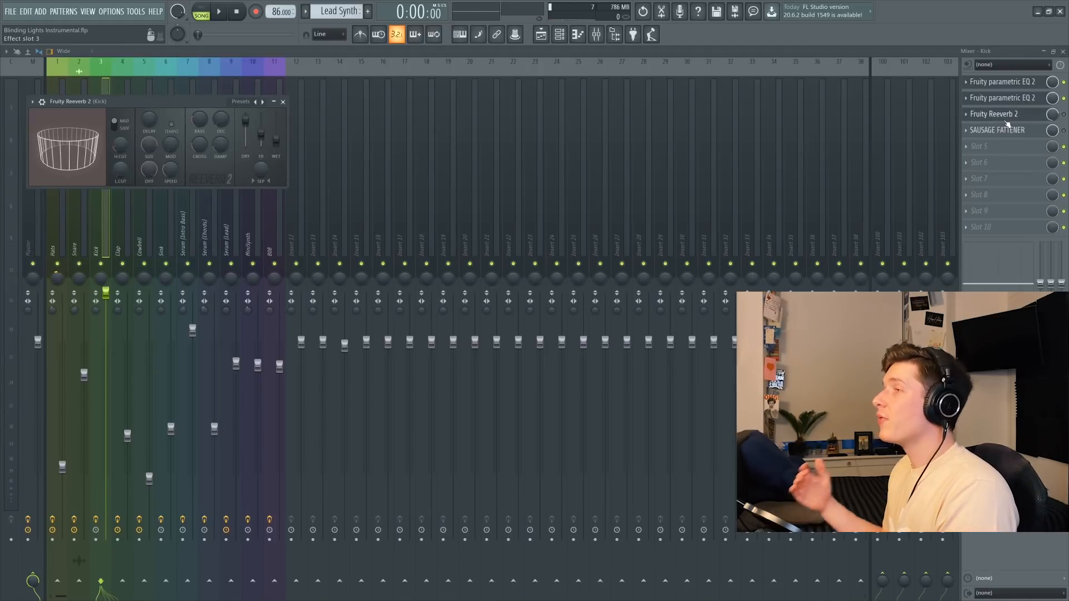
pyautogui.click(1065, 115)
pyautogui.press('space')
# Step: Enable SAUSAGE FATTENER on the Kick mixer track, raise its Fatness to 1.000 and stop playback
pyautogui.click(1026, 131)
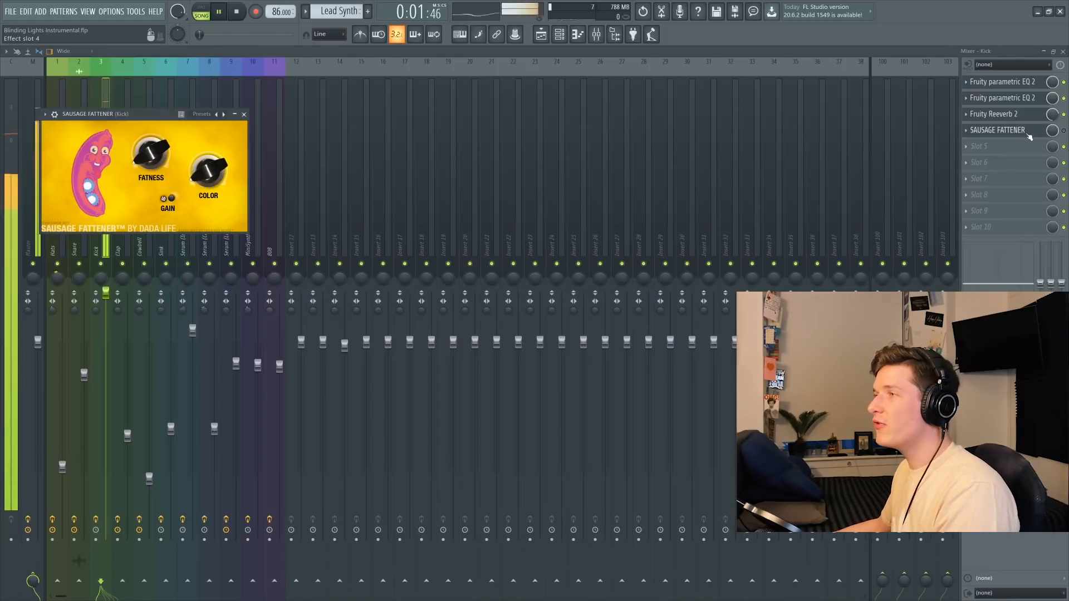
pyautogui.click(1063, 131)
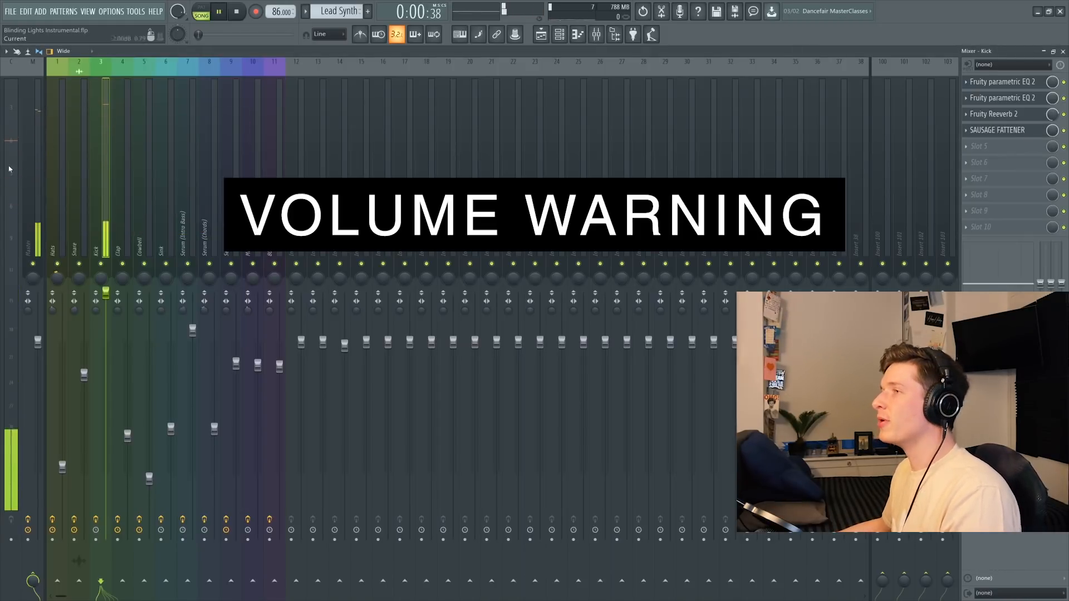
pyautogui.click(997, 130)
pyautogui.moveTo(152, 153); pyautogui.dragTo(157, 8)
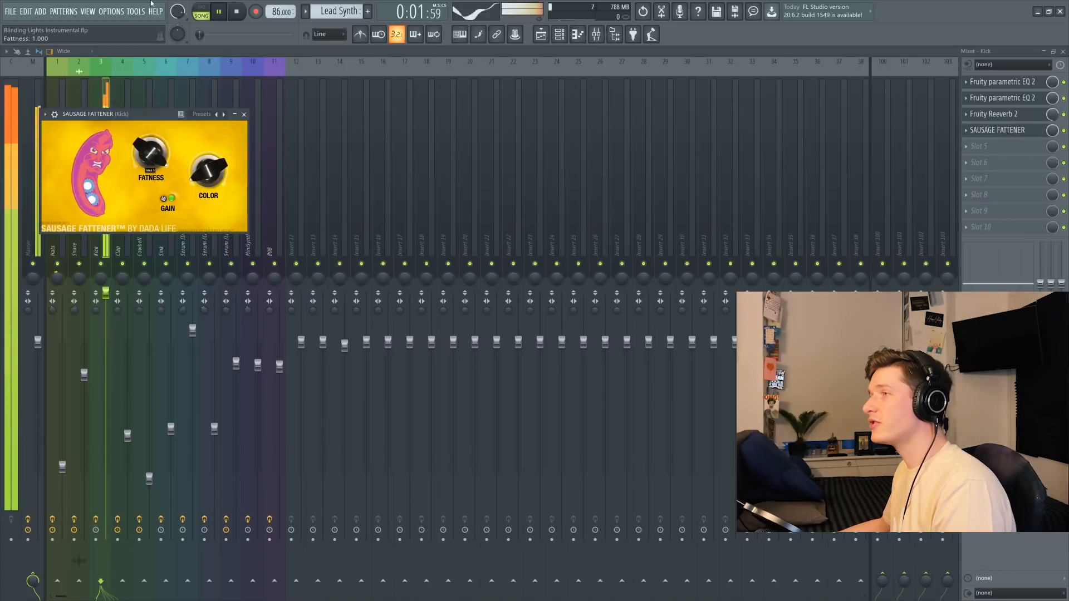
pyautogui.click(236, 11)
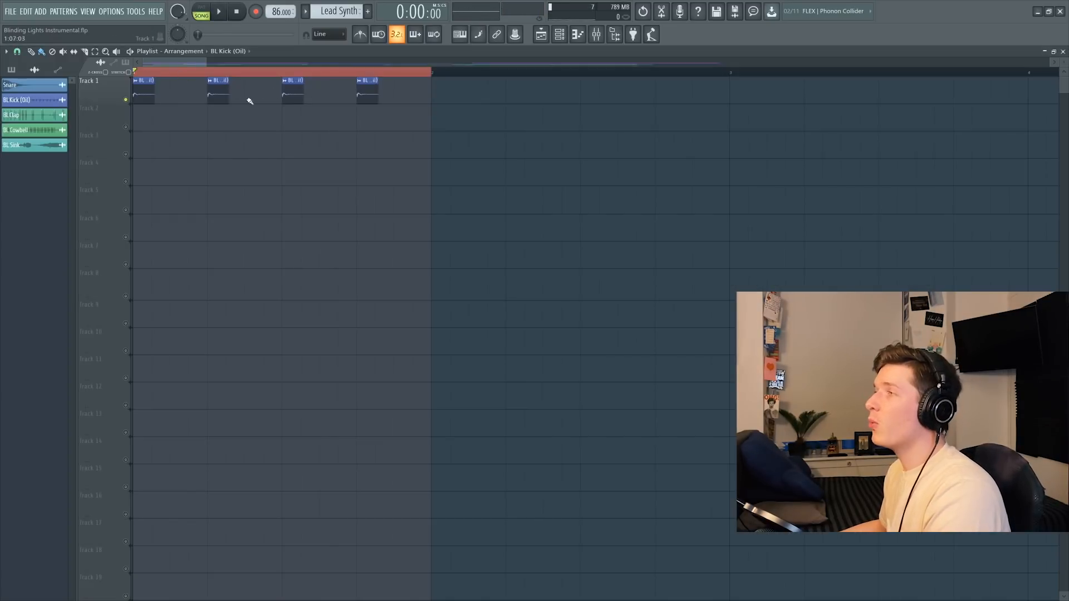
# Step: Add an extra BL Kick (Oil) clip a quarter beat after the fourth-beat kick on Track 1
pyautogui.scroll(4, 392, 109)
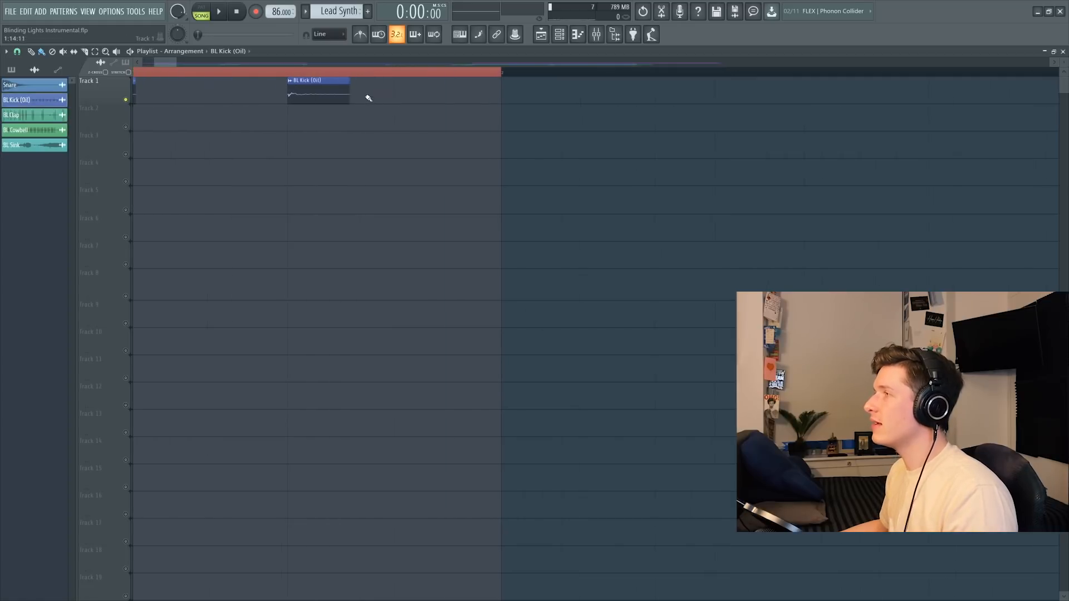
pyautogui.moveTo(370, 95); pyautogui.dragTo(362, 89)
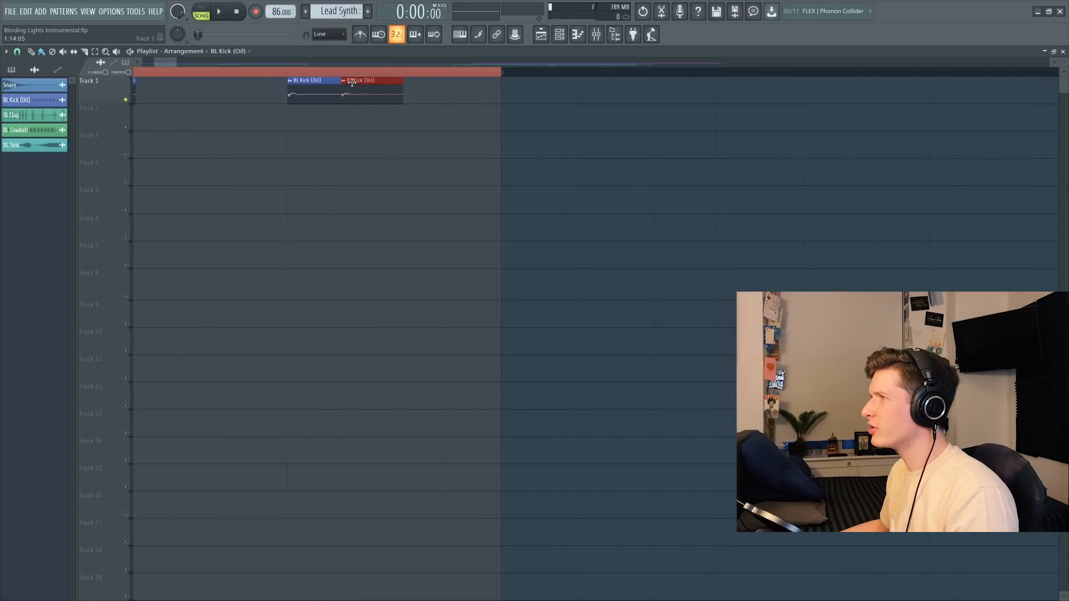
pyautogui.scroll(-4, 283, 177)
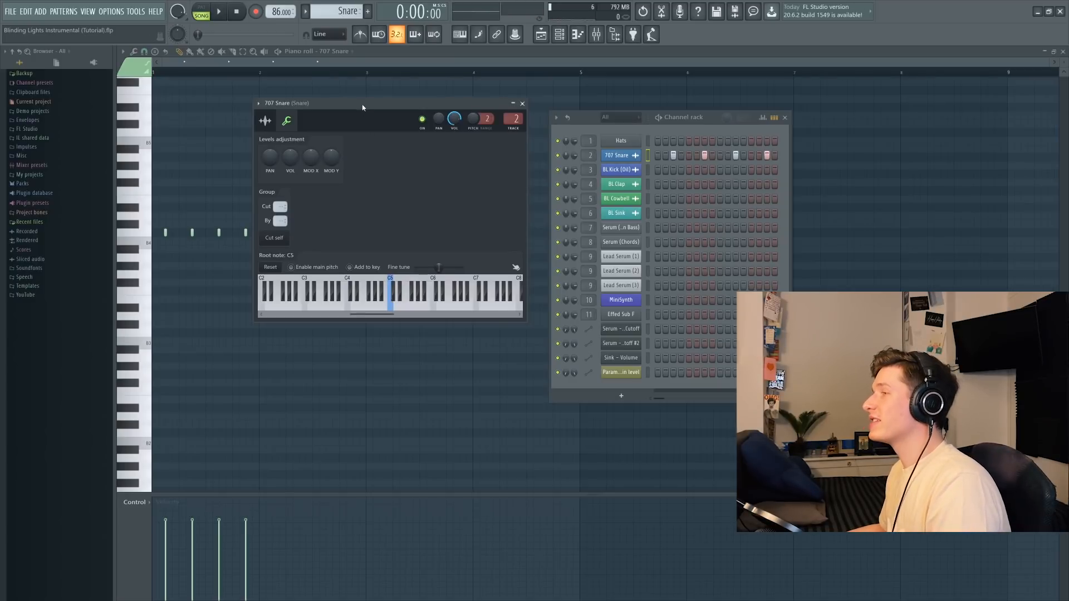
# Step: Review the 707 Snare channel settings and the snare pattern's notes in the piano roll
pyautogui.moveTo(362, 105); pyautogui.dragTo(367, 106)
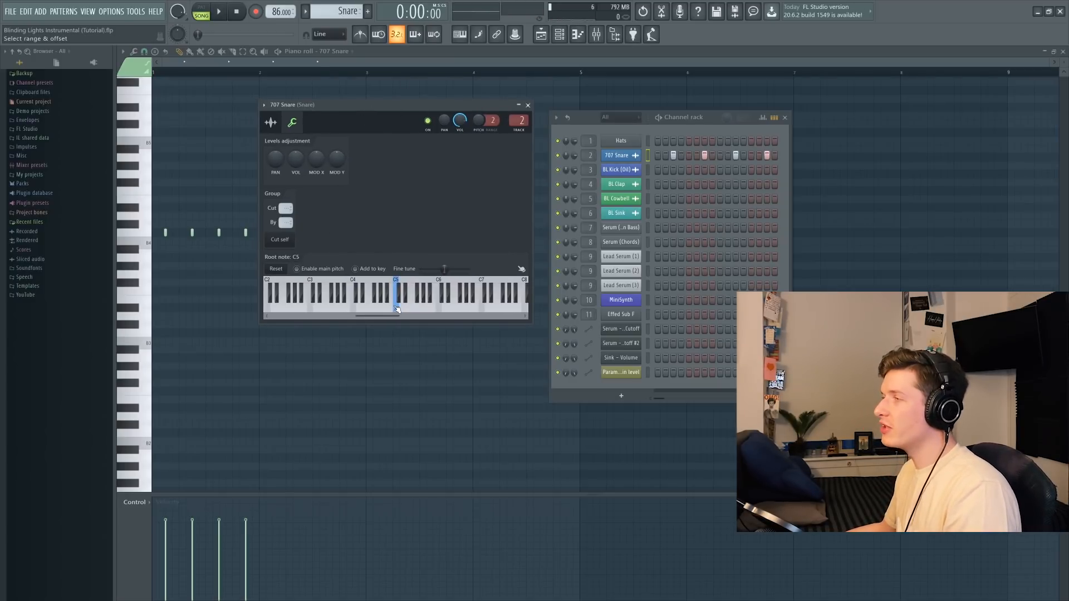
pyautogui.click(528, 105)
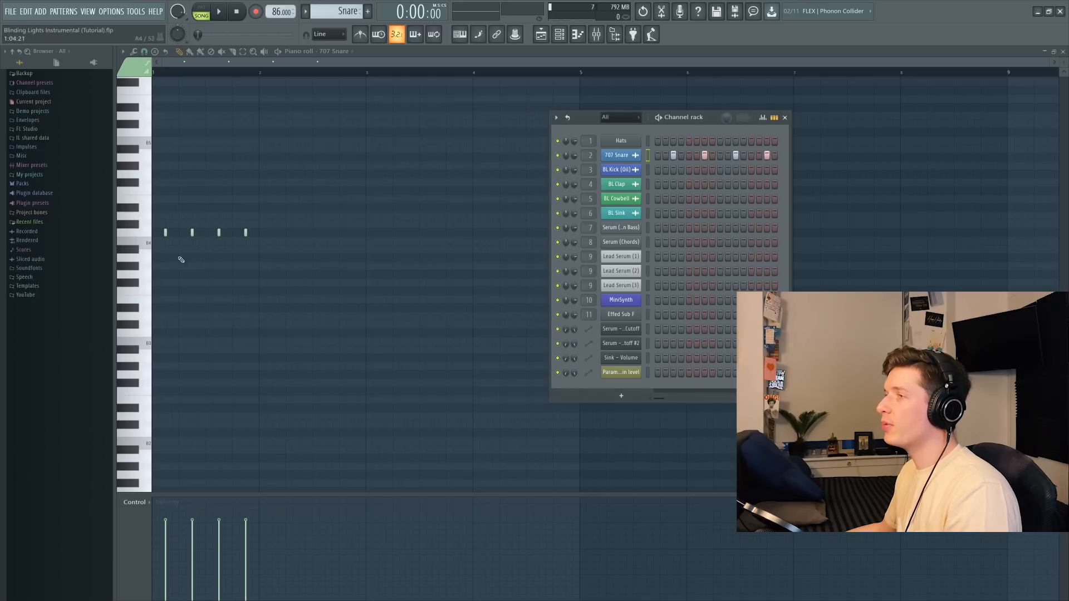
pyautogui.scroll(5, 247, 260)
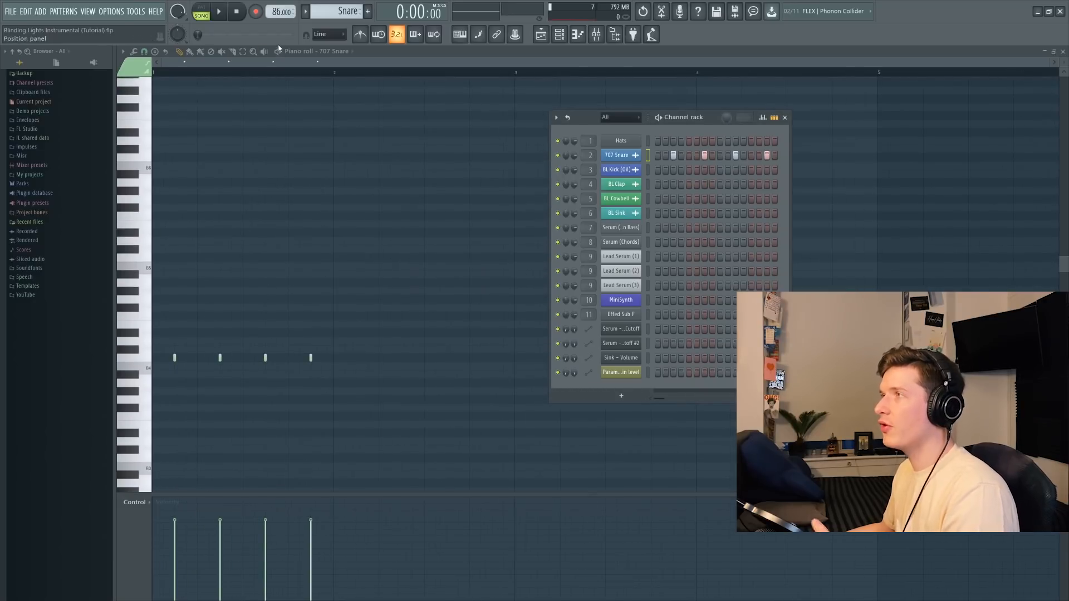
# Step: Examine the Snare mixer track's effects: both Fruity parametric EQ 2 instances and the Fruity Compressor
pyautogui.press('F9')
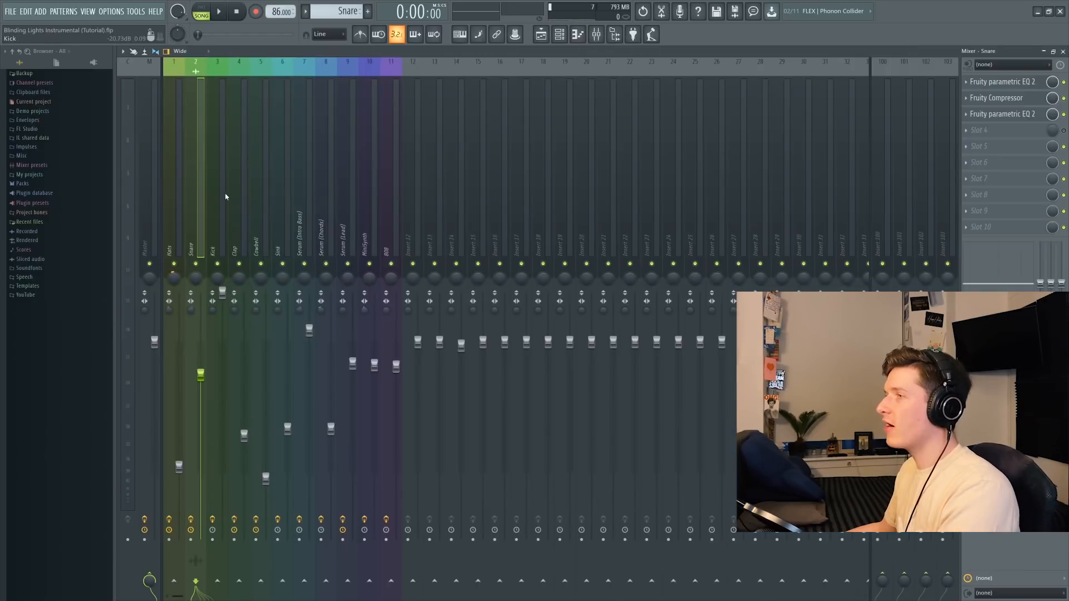
pyautogui.click(1005, 88)
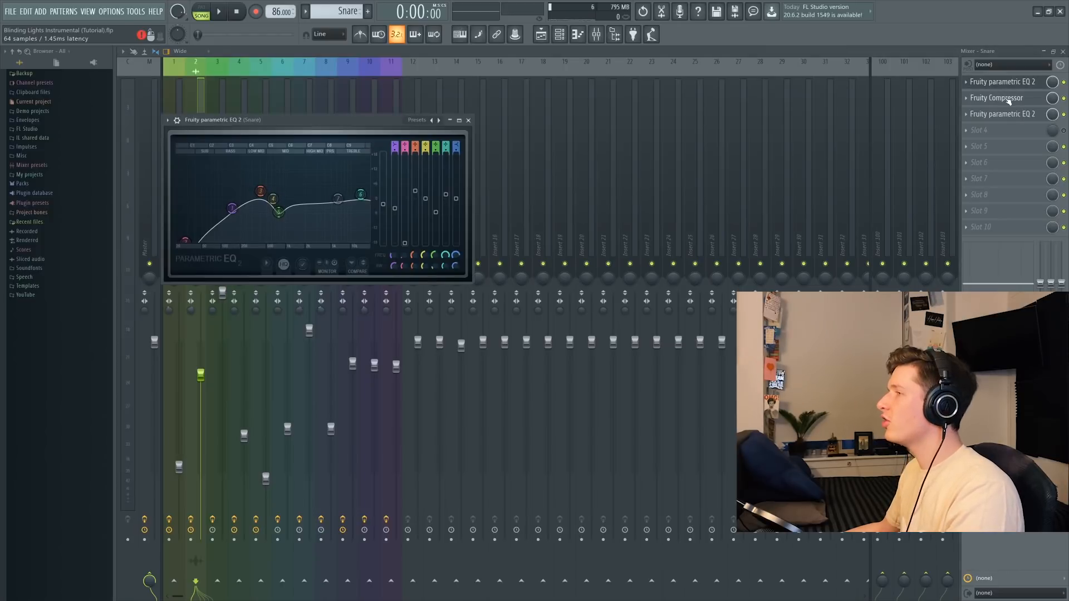
pyautogui.click(1008, 99)
pyautogui.click(1009, 114)
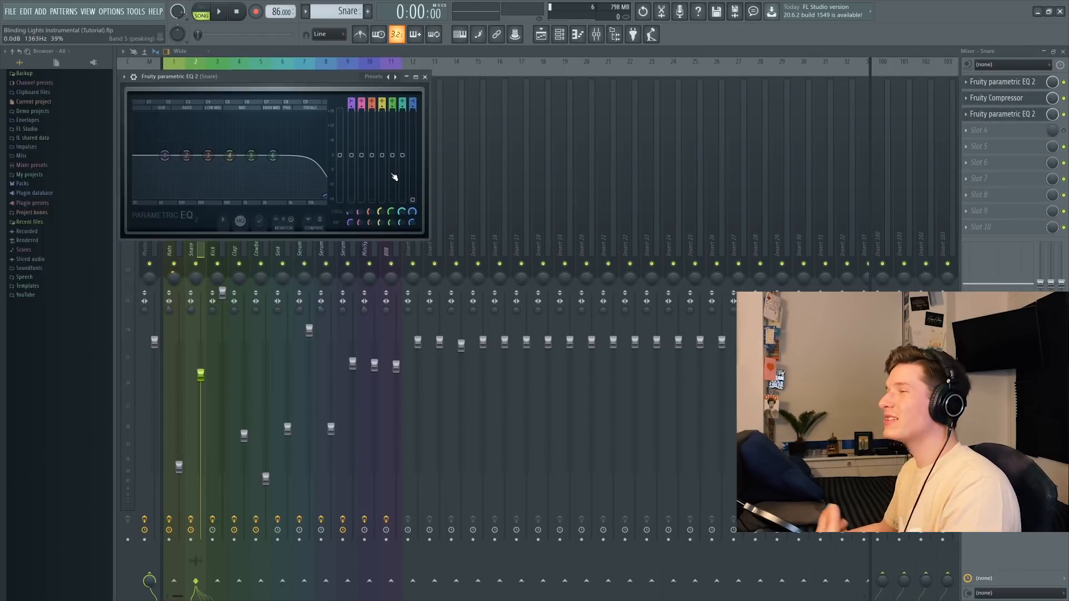
# Step: Audition the 707 Snare at C5 through the Snare track's effects, switching its first EQ for comparison
pyautogui.click(559, 34)
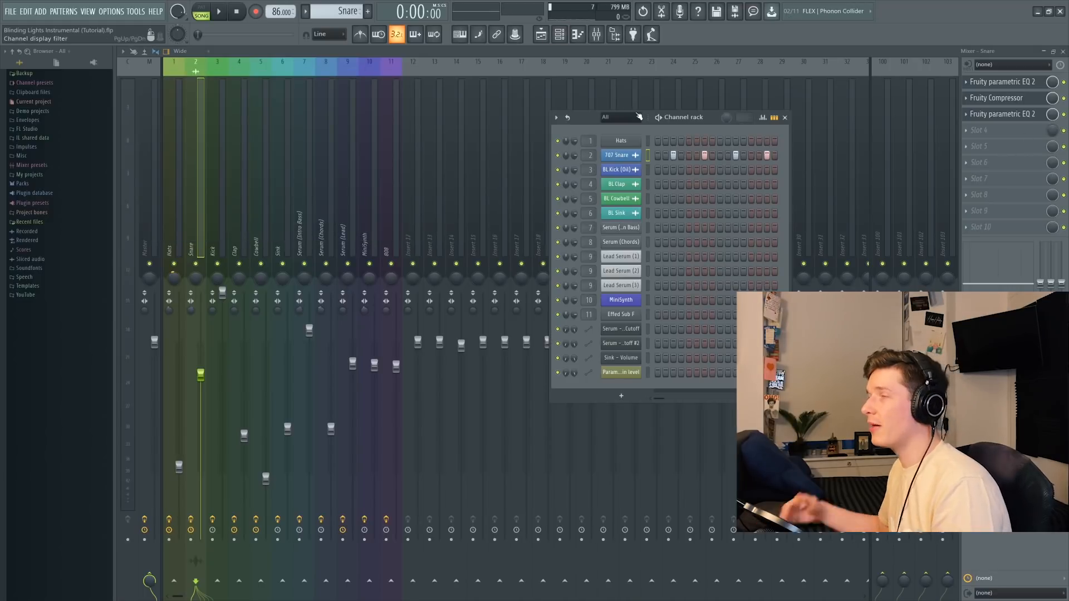
pyautogui.click(628, 159)
pyautogui.click(397, 310)
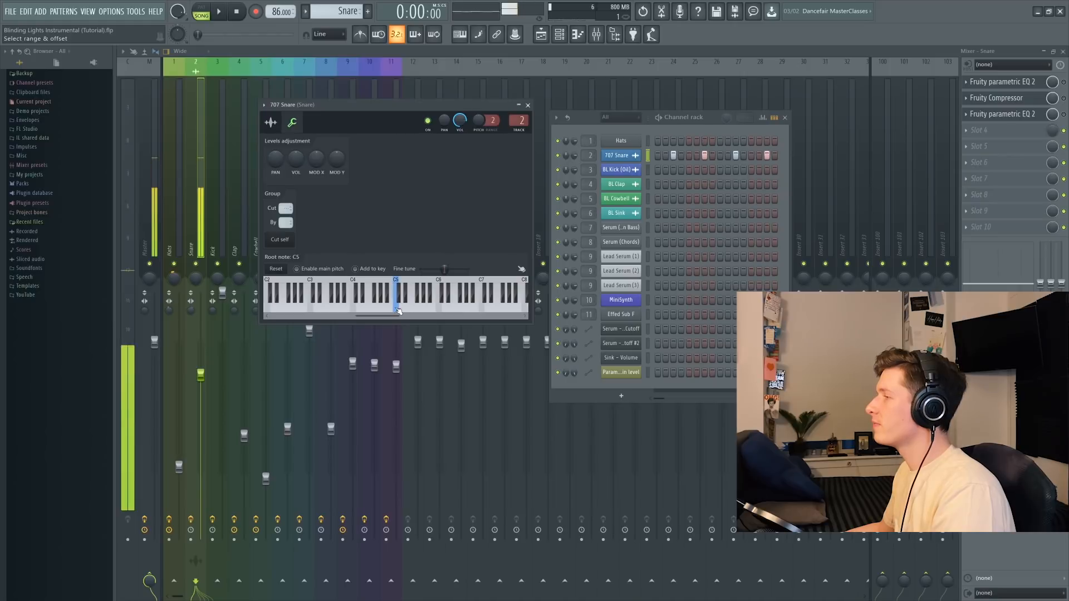
pyautogui.click(1063, 83)
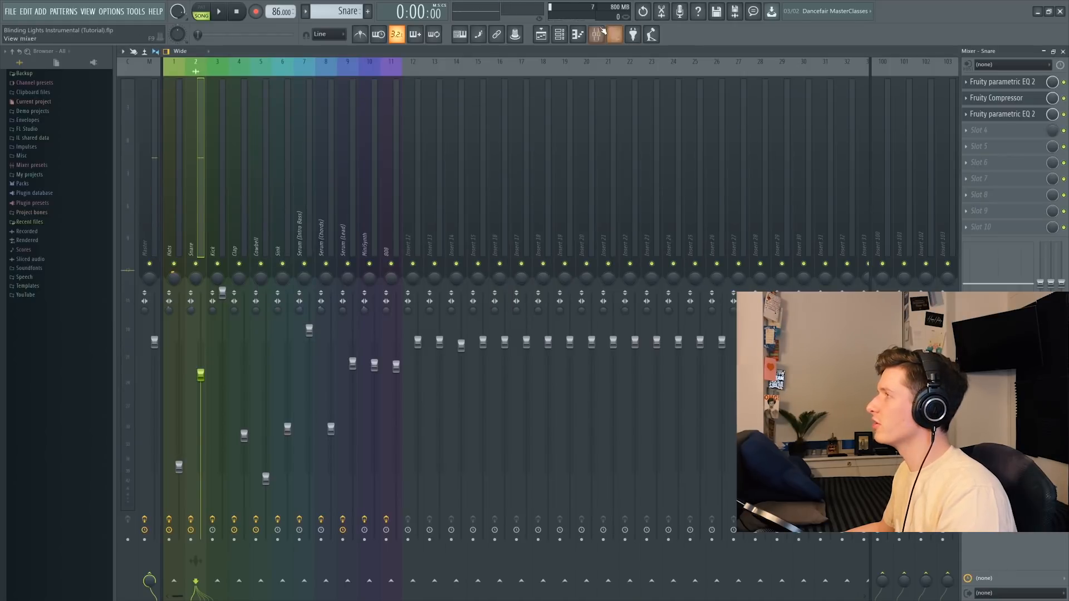
# Step: Play the kick and snare arrangement in the playlist from bar 3
pyautogui.click(578, 34)
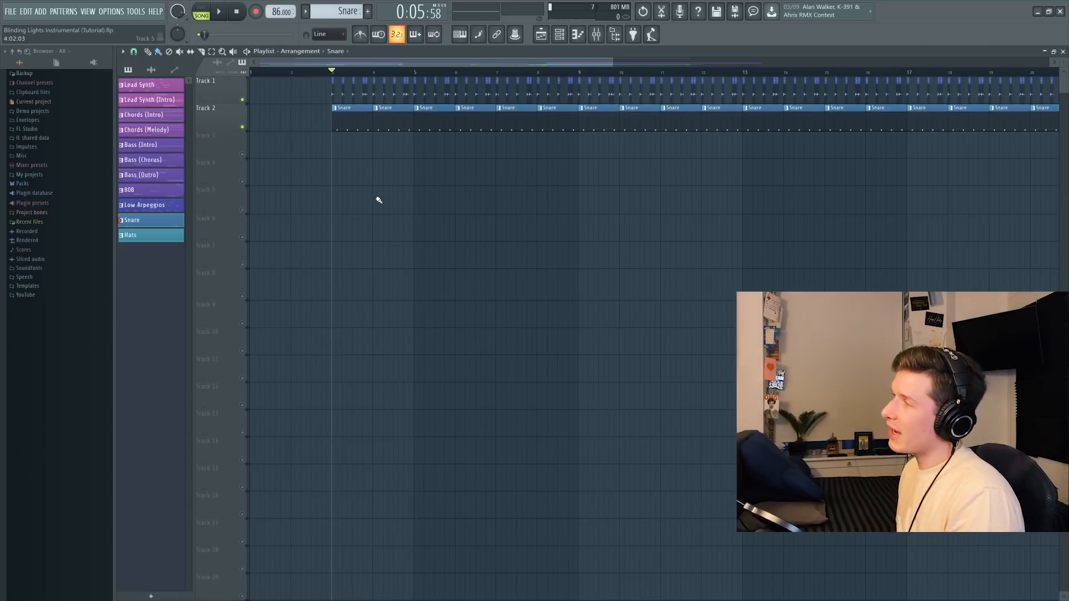
pyautogui.press('space')
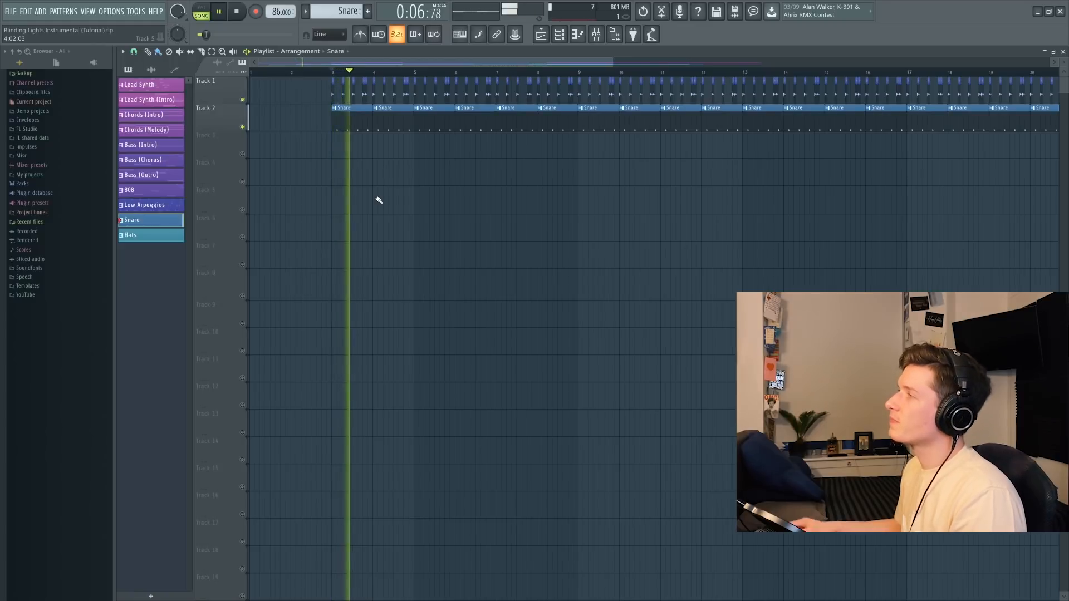
pyautogui.press('space')
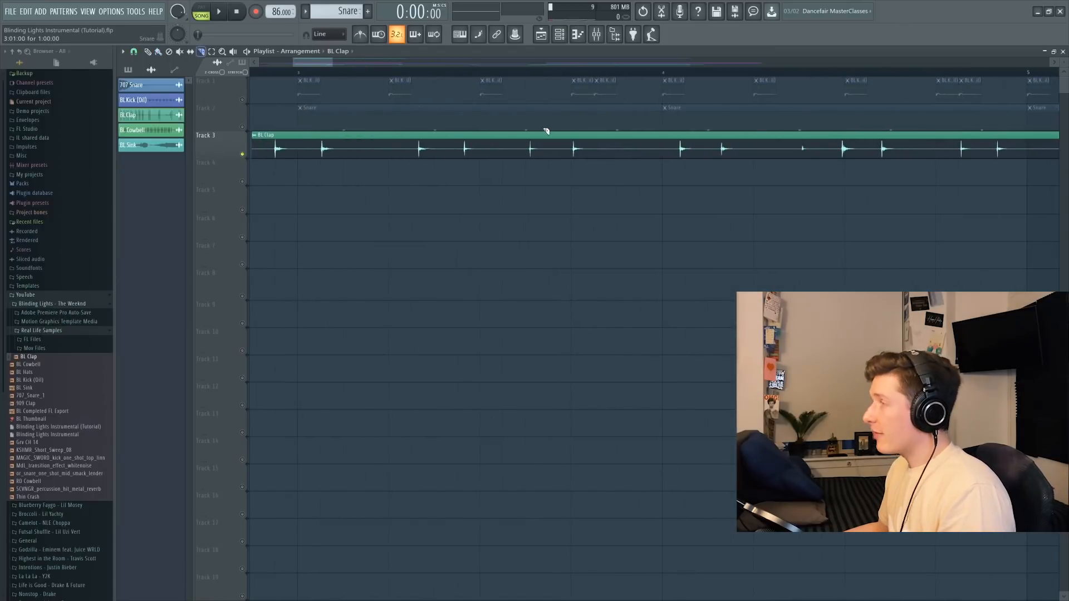
# Step: Isolate a single hit of the BL Clap recording on Track 3 by deleting the sliced audio on both sides, and audition the claps
pyautogui.scroll(3, 563, 183)
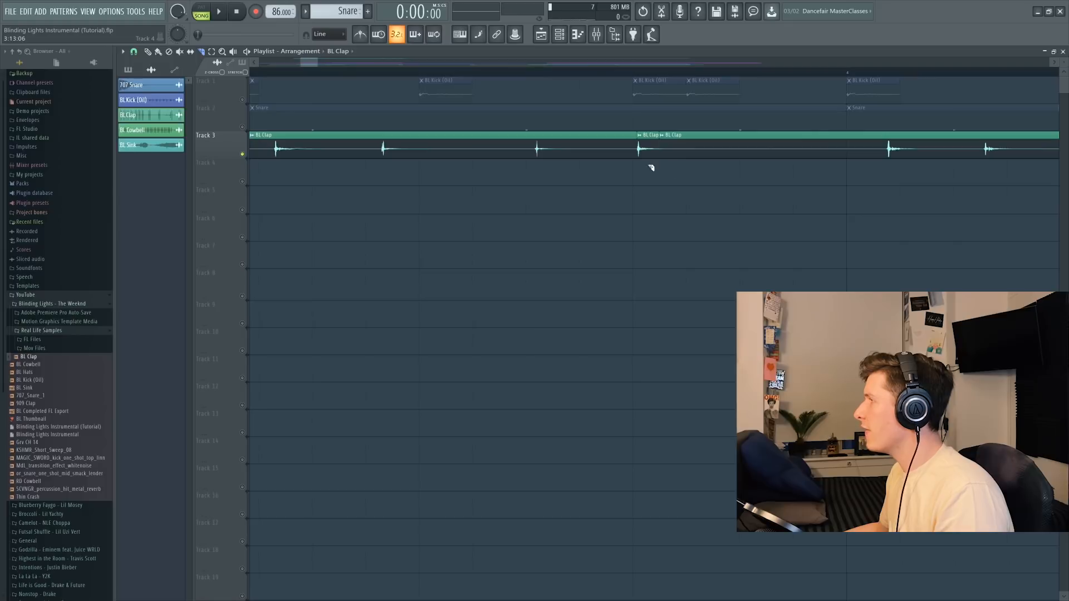
pyautogui.rightClick(617, 153)
pyautogui.rightClick(710, 153)
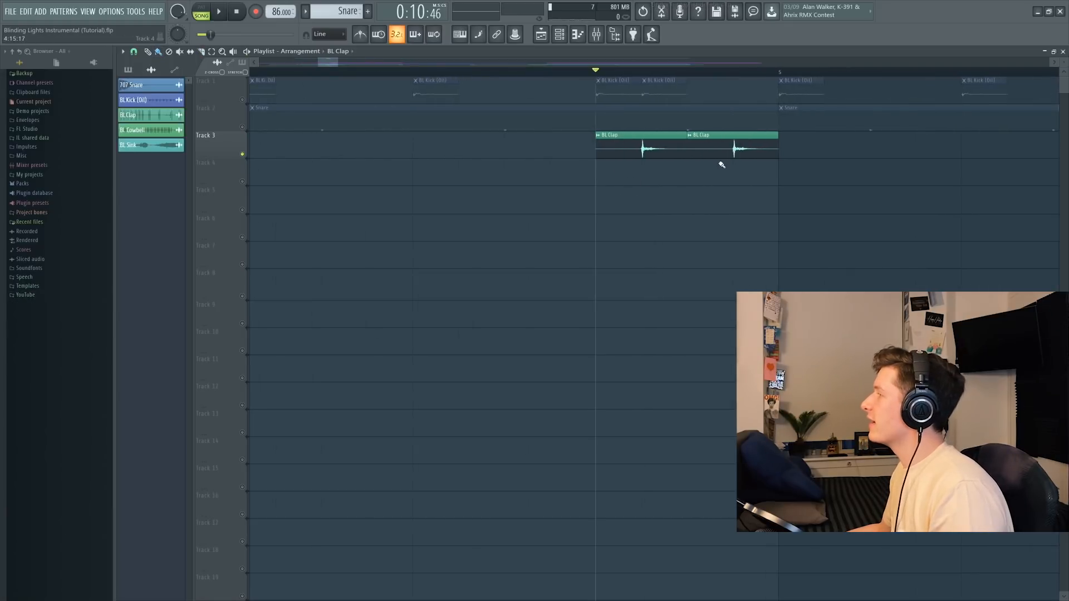
pyautogui.scroll(-5, 625, 157)
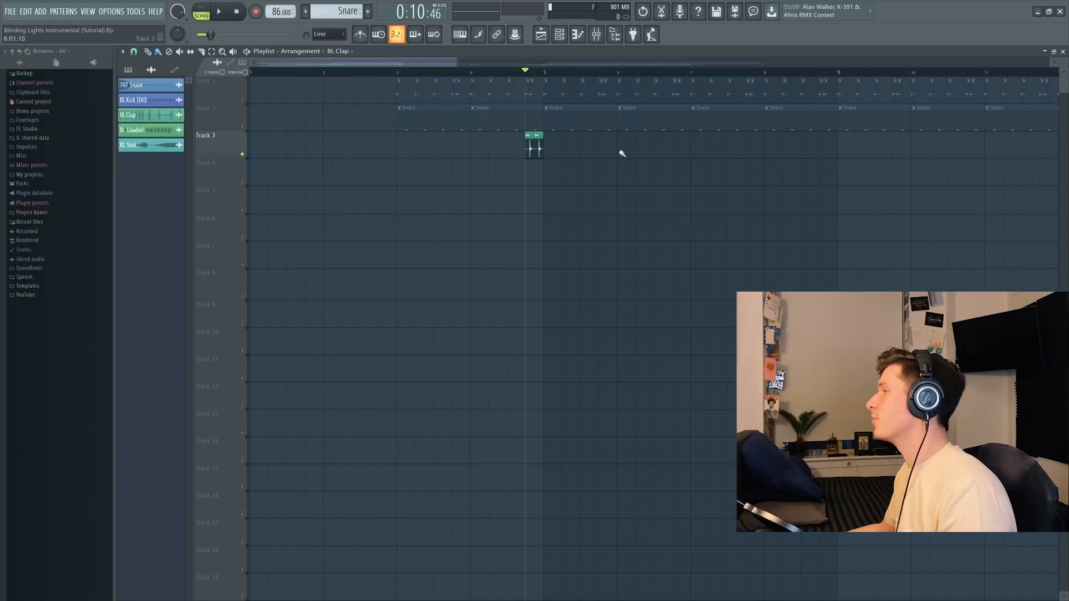
pyautogui.press('space')
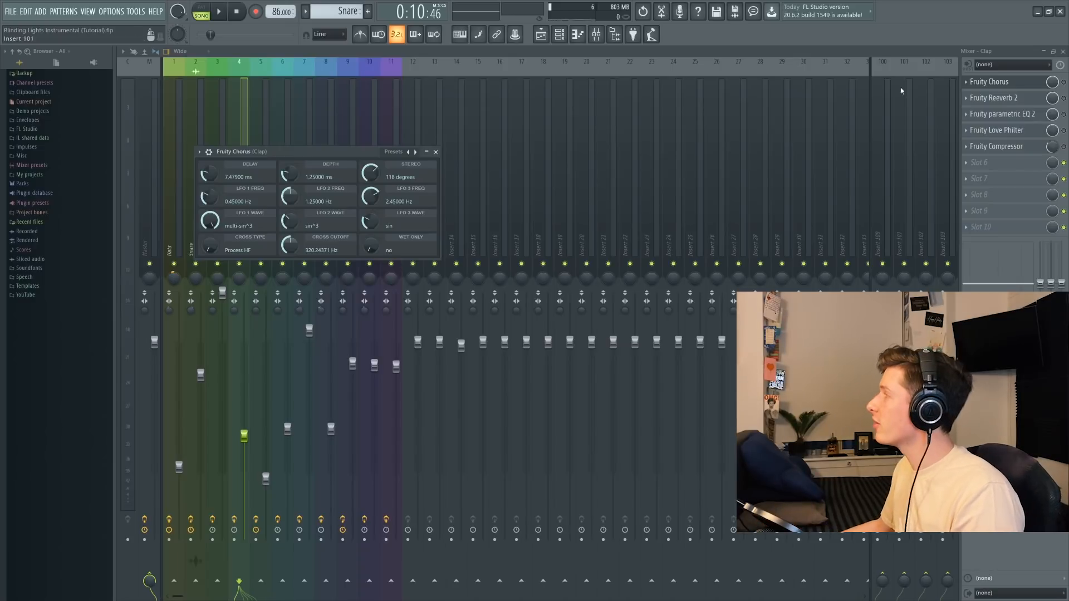
# Step: Enable Fruity Chorus on the Clap mixer track and audition the claps through it
pyautogui.press('space')
pyautogui.click(1064, 82)
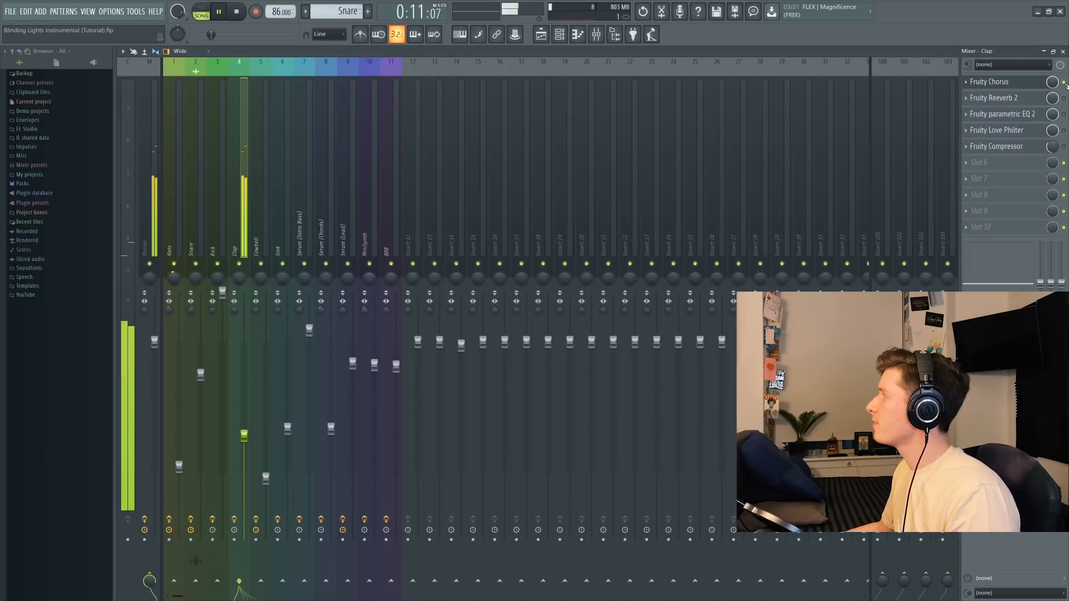
pyautogui.press('space')
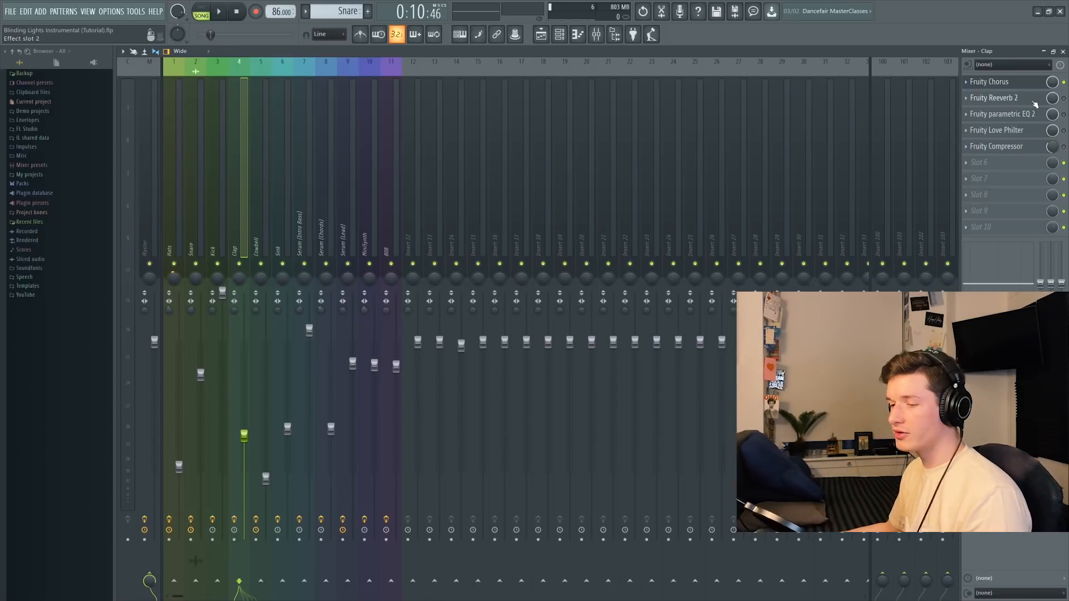
# Step: Enable Fruity Reeverb 2, Fruity Parametric EQ 2, Fruity Love Philter and Fruity Compressor on the Clap mixer track while auditioning the claps
pyautogui.press('space')
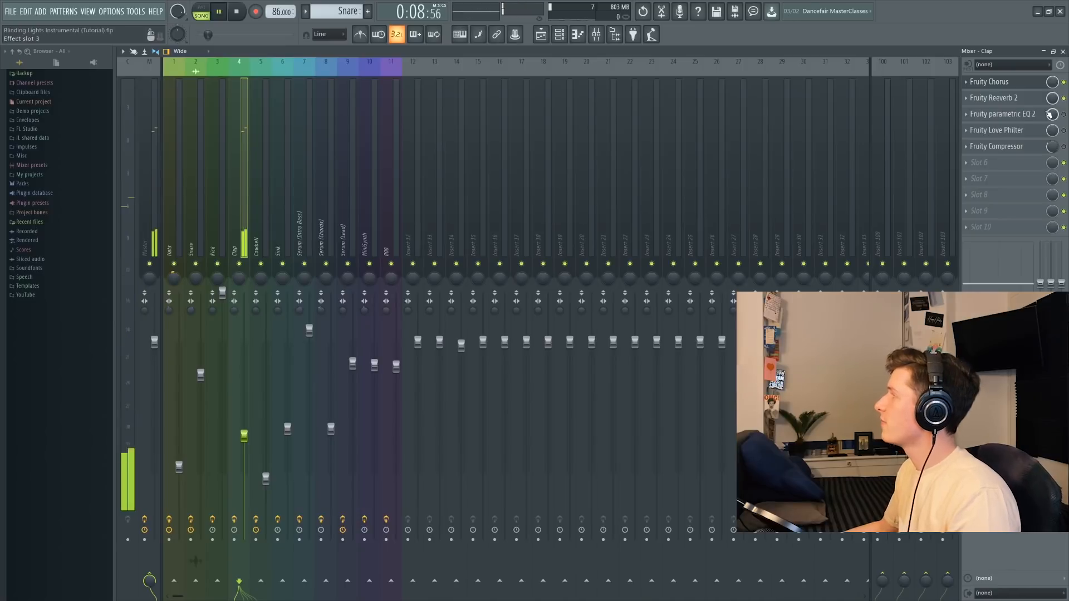
pyautogui.click(1003, 113)
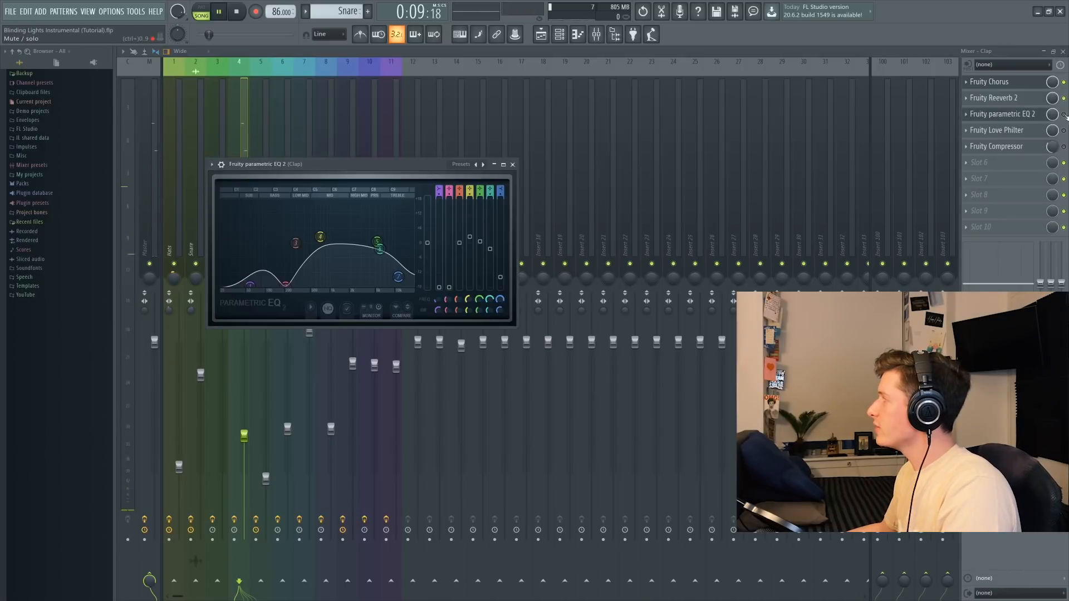
pyautogui.click(997, 130)
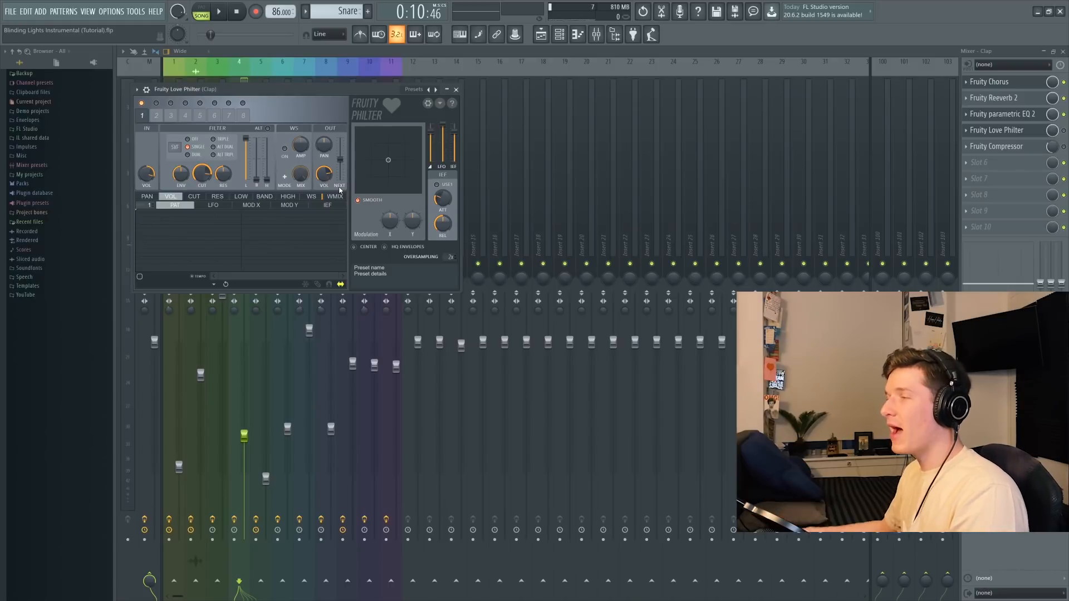
pyautogui.press('space')
pyautogui.press('space')
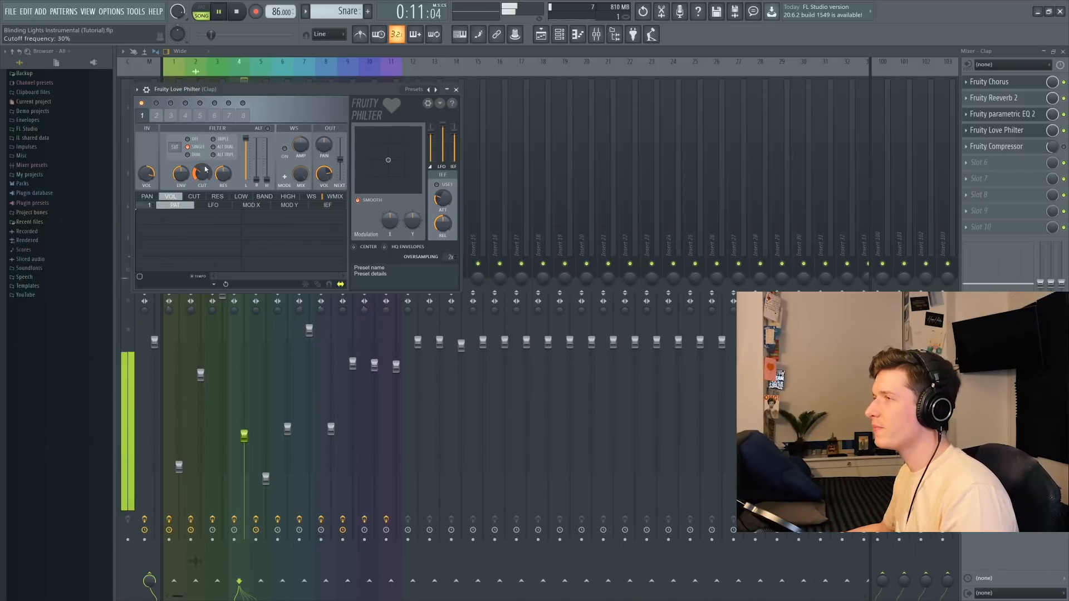
pyautogui.click(1064, 147)
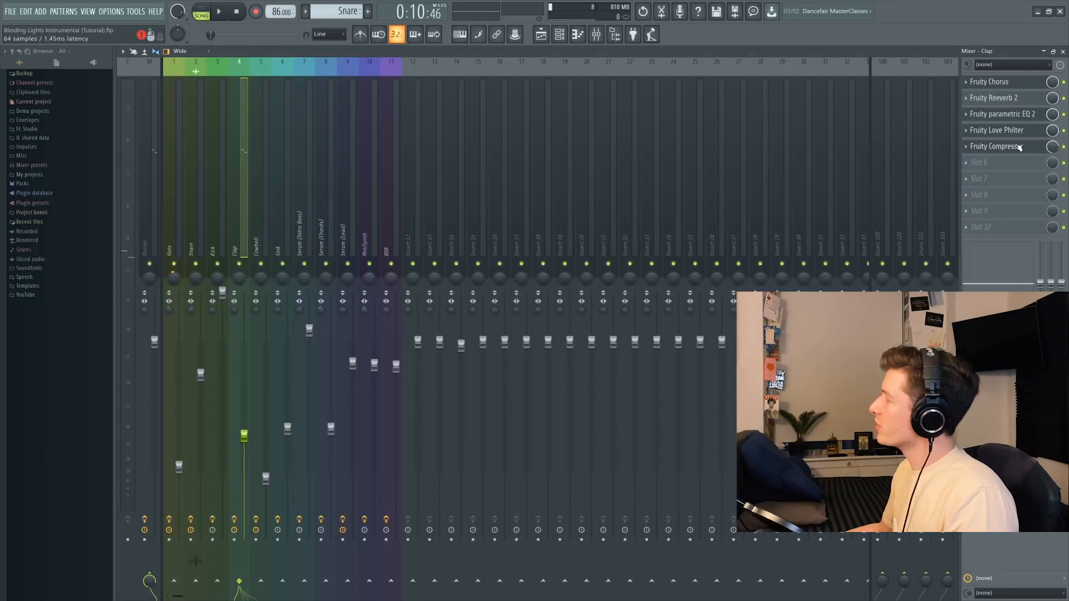
pyautogui.click(1019, 147)
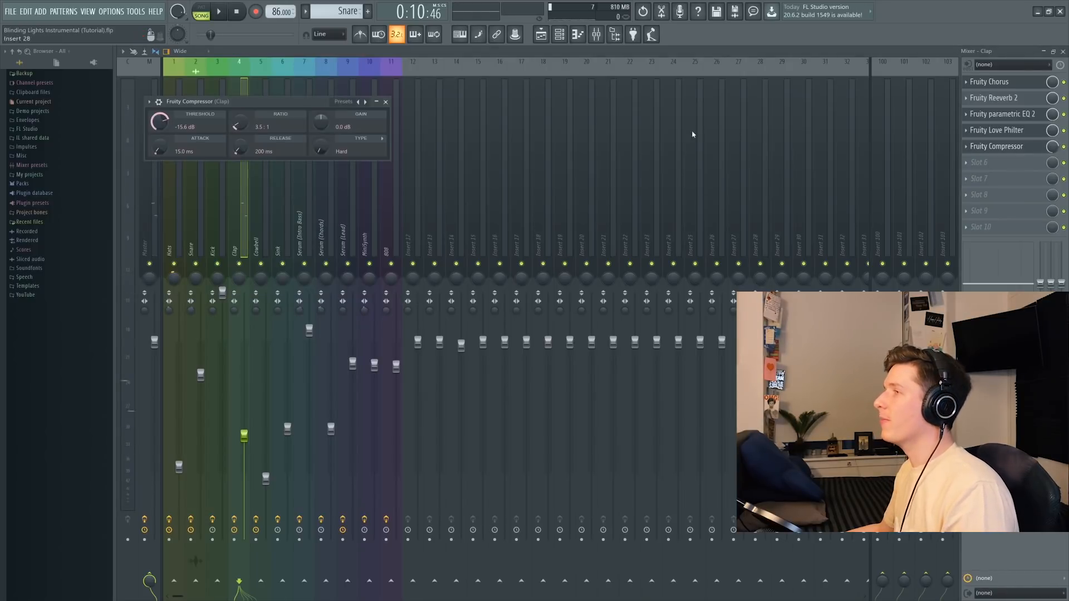
# Step: Play the looped bar with the kick, snare and clap clips in the playlist
pyautogui.click(542, 34)
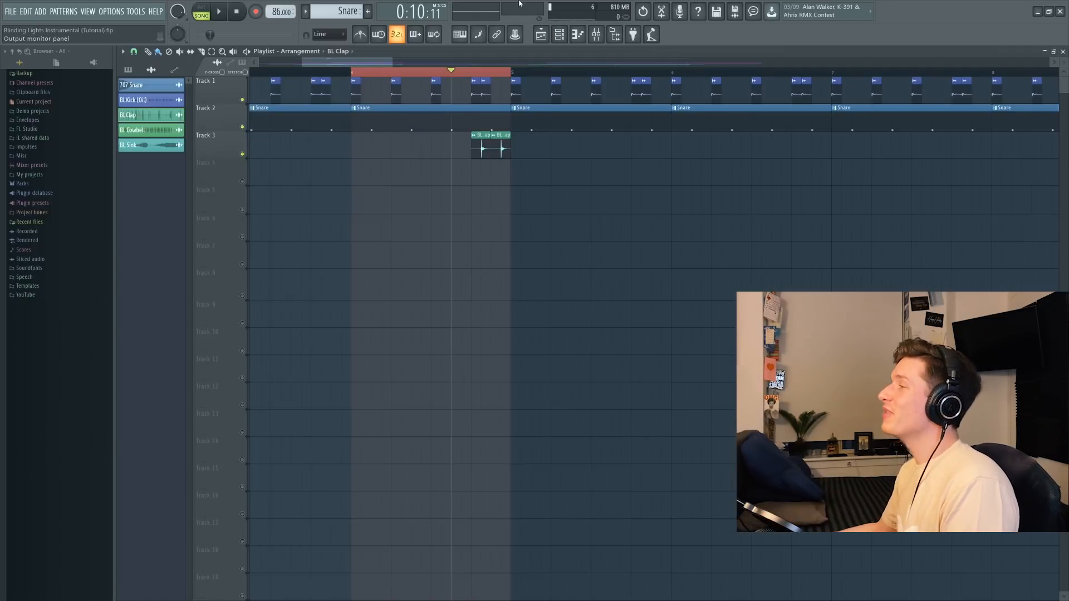
pyautogui.press('space')
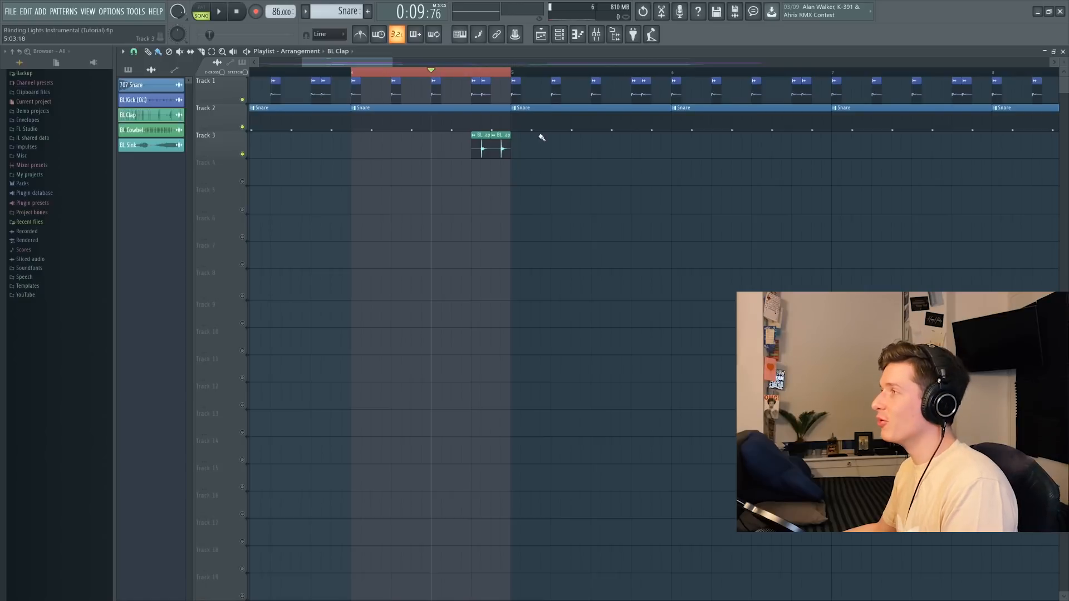
pyautogui.press('space')
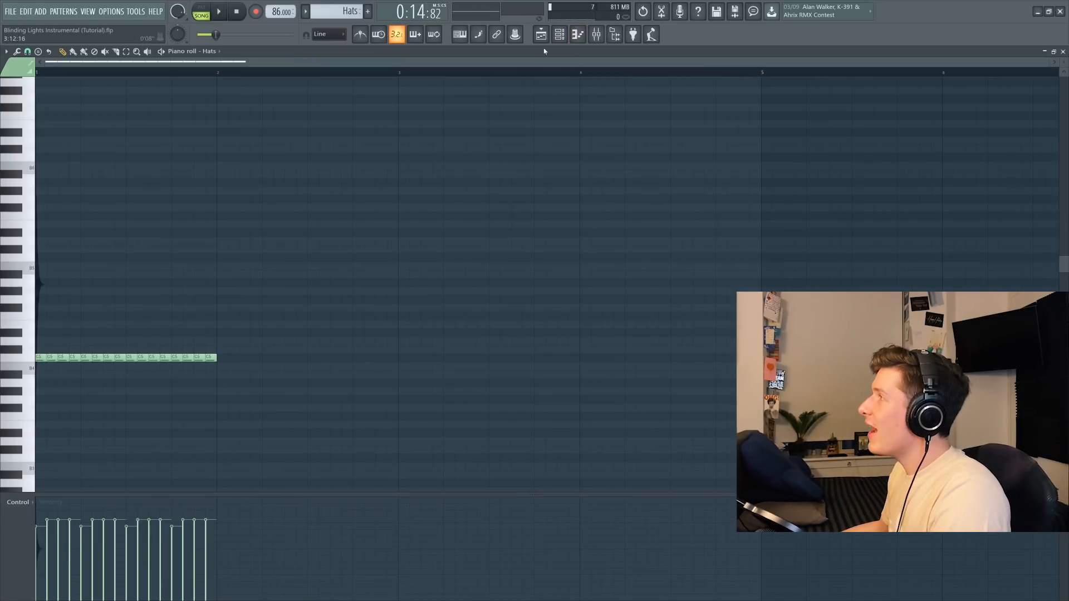
# Step: Examine the sample and settings of the Hats channel from the channel rack
pyautogui.click(560, 34)
pyautogui.click(508, 143)
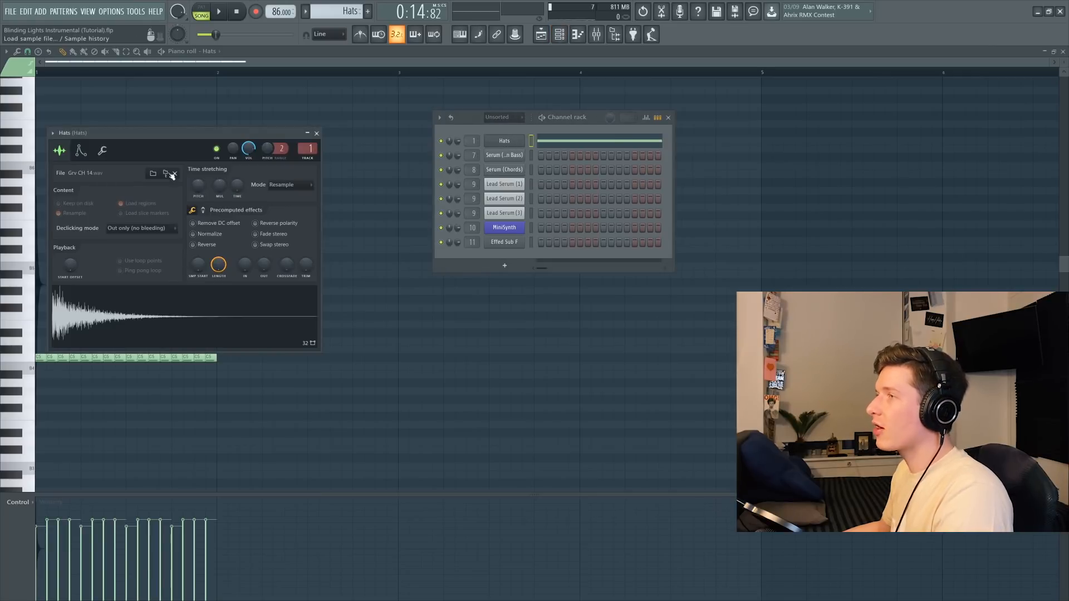
pyautogui.click(316, 134)
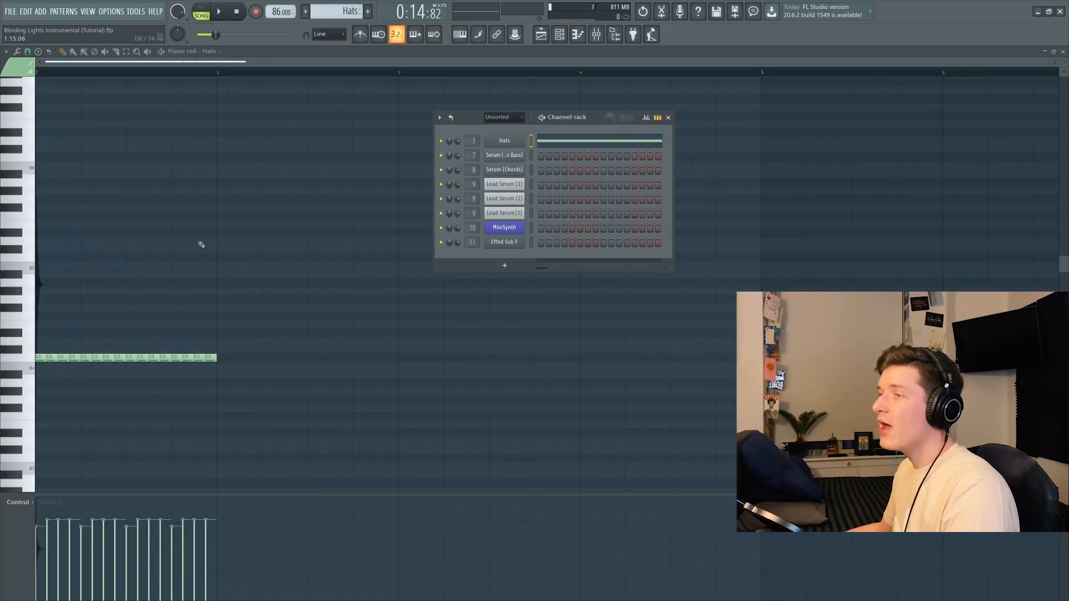
pyautogui.press('F6')
# Step: Play the Hats clips on Track 4 while enabling Fruity Parametric EQ 2 and Fruity Compressor on the Hats mixer track
pyautogui.click(543, 36)
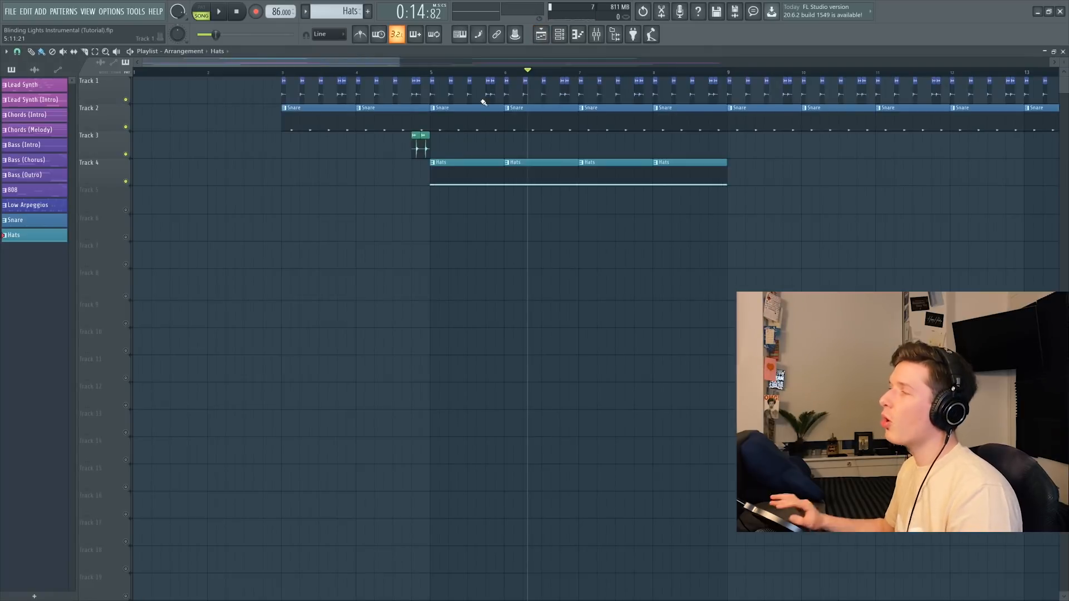
pyautogui.press('space')
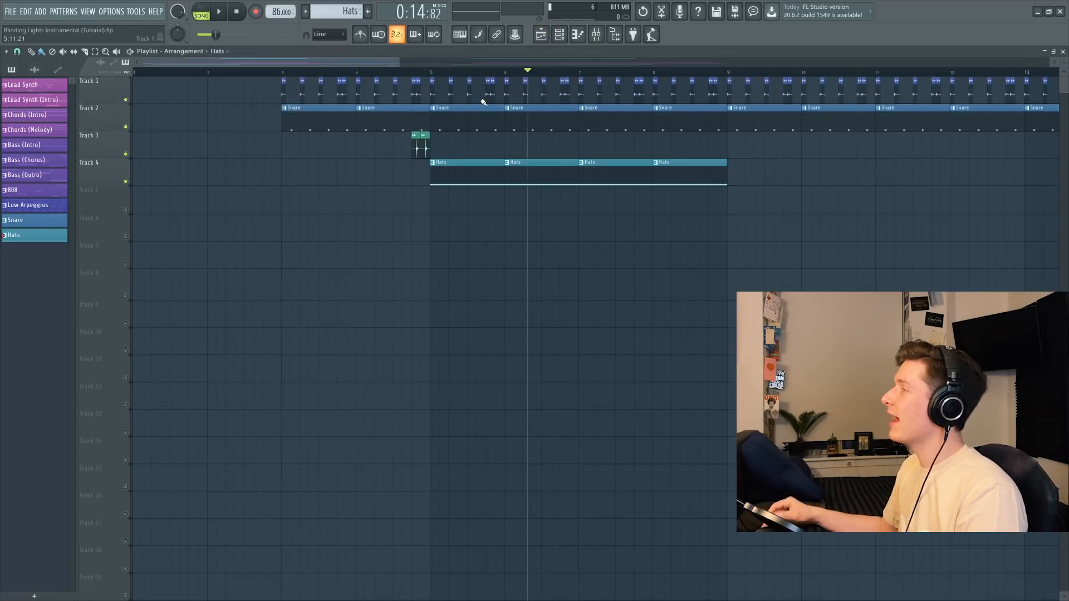
pyautogui.press('F9')
pyautogui.click(1009, 81)
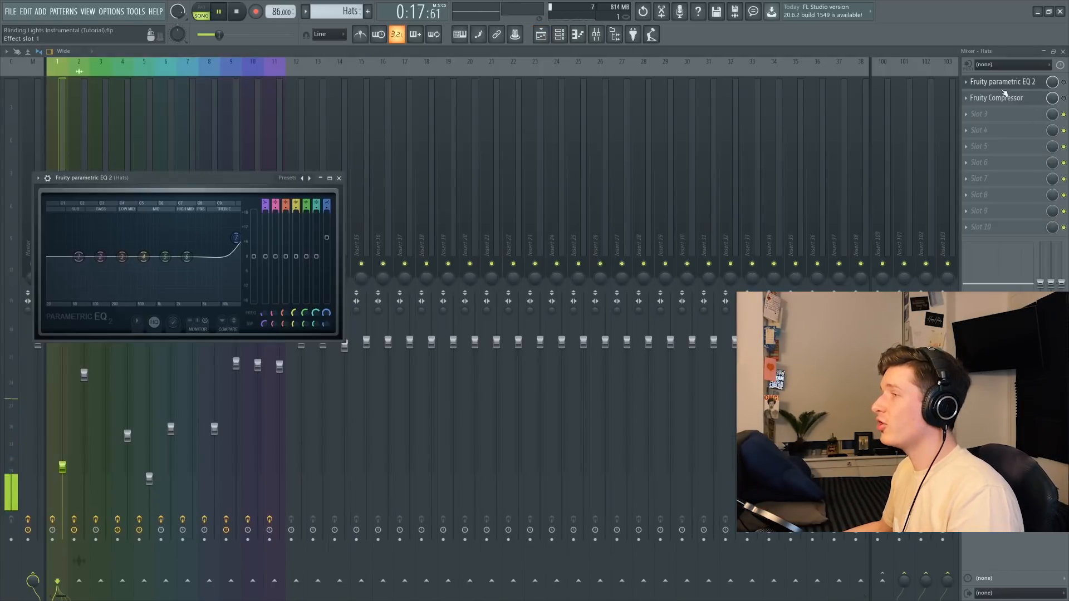
pyautogui.click(1044, 98)
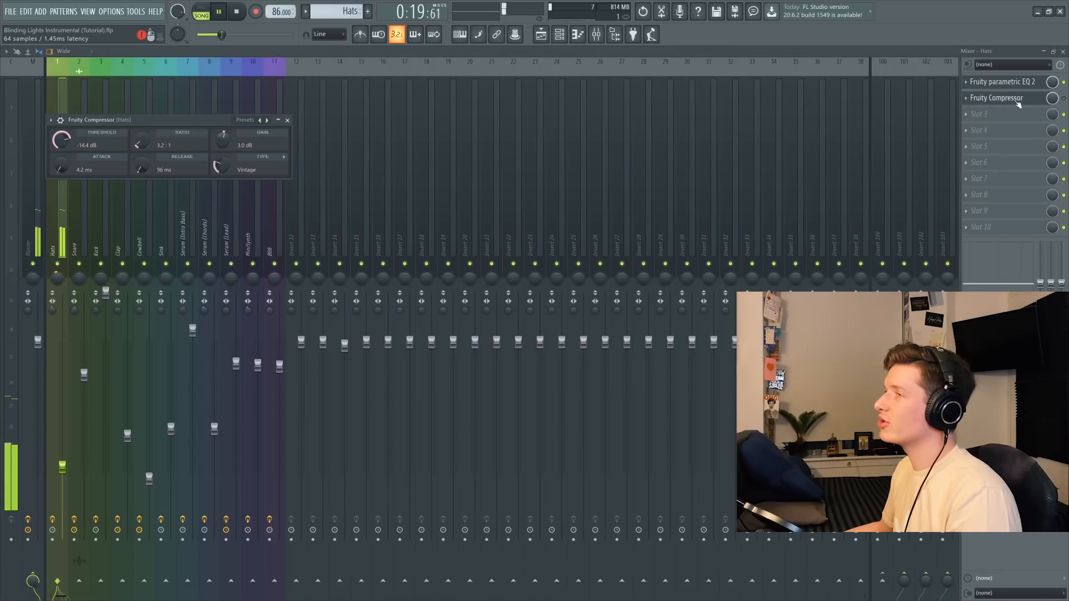
pyautogui.click(1005, 98)
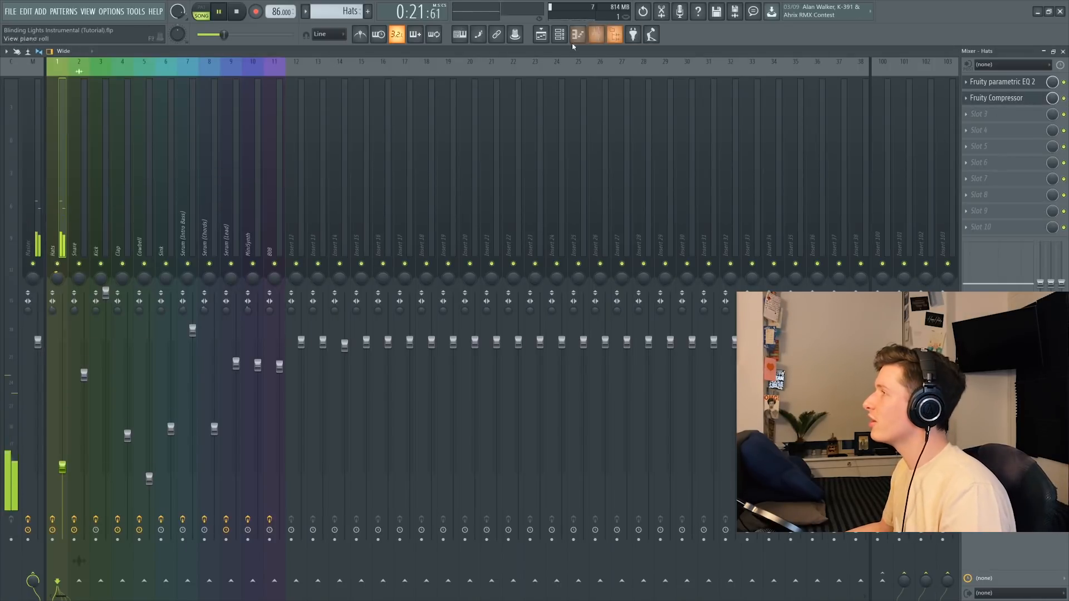
pyautogui.click(542, 34)
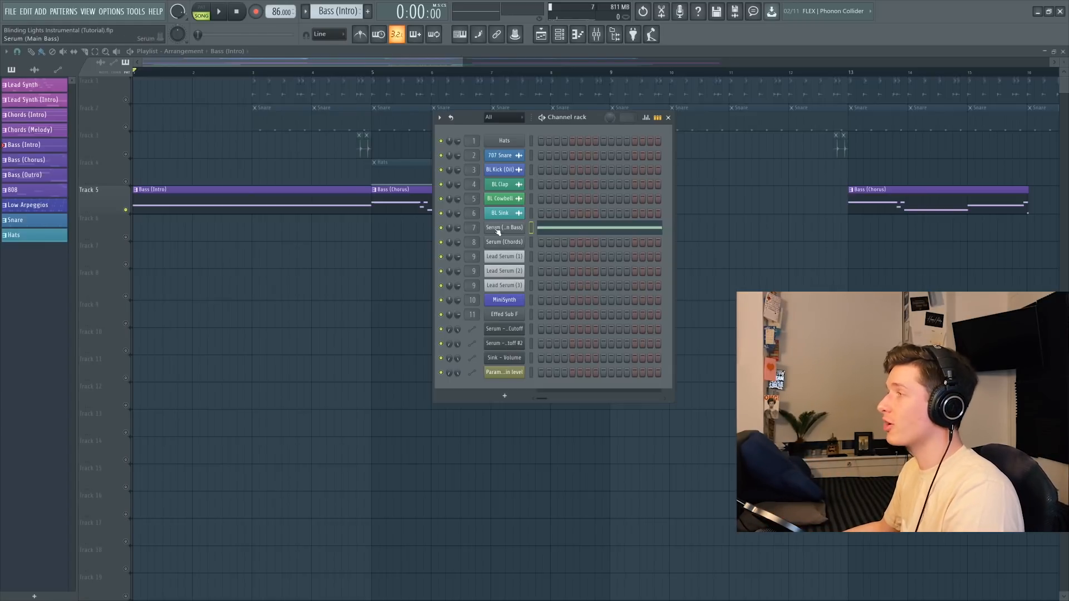
# Step: Look over the Serum (Main Bass) instrument, close it, and add a new Serum instrument to the channel rack
pyautogui.click(524, 396)
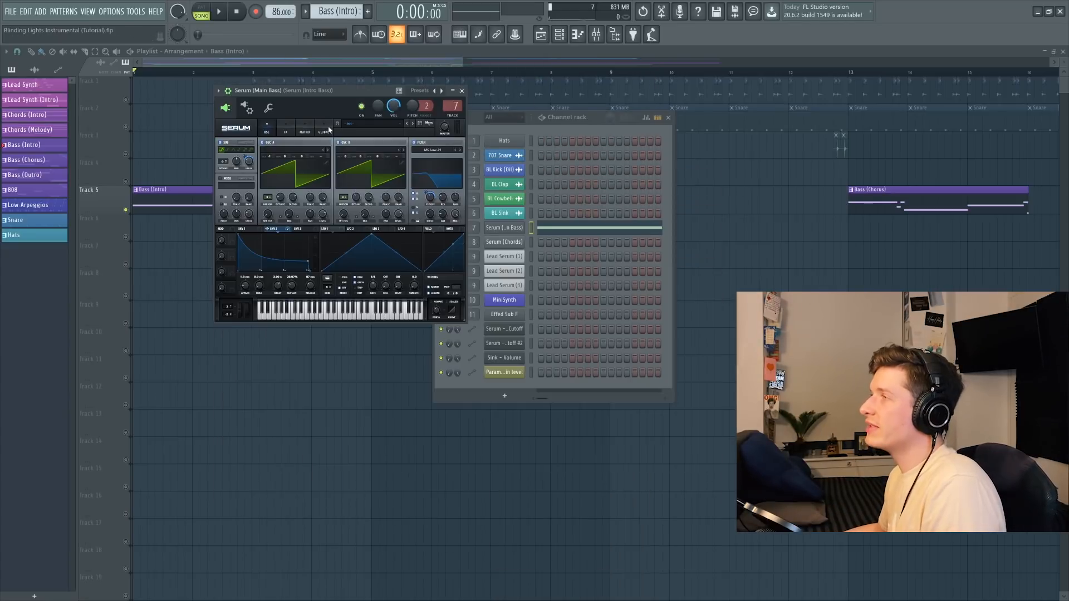
pyautogui.click(463, 91)
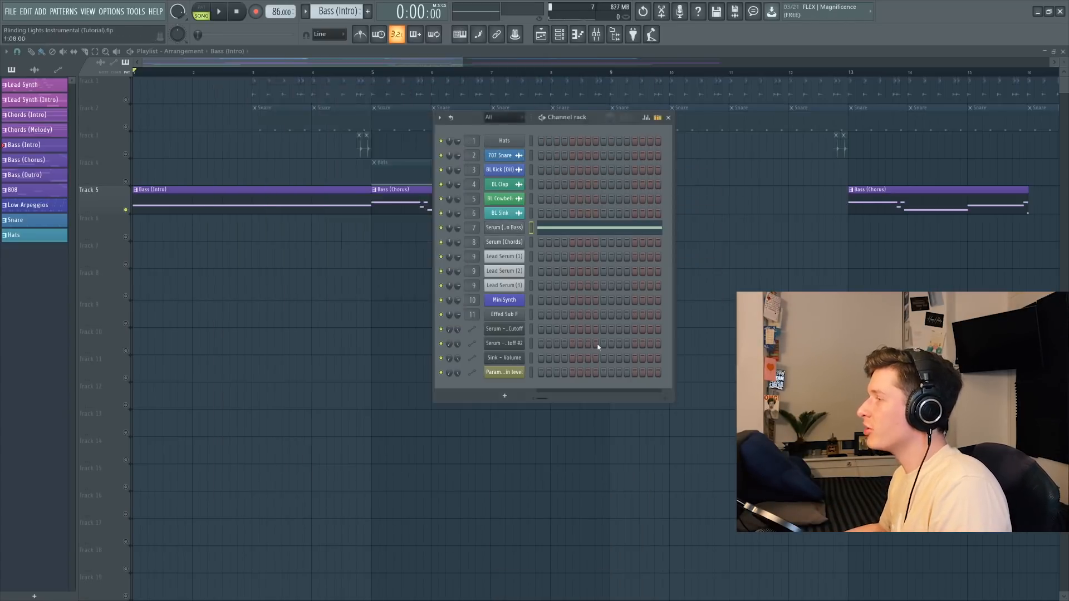
pyautogui.click(504, 396)
pyautogui.click(601, 44)
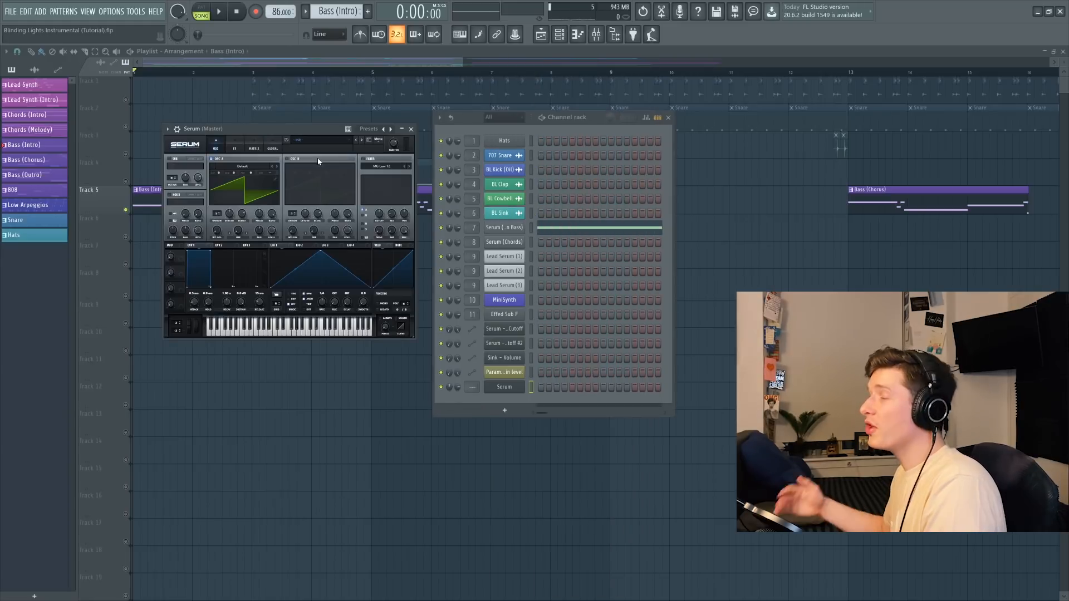
# Step: Switch on oscillator B, the filter and the sub oscillator in the new Serum, and lower its channel volume to 32% while auditioning notes
pyautogui.click(288, 160)
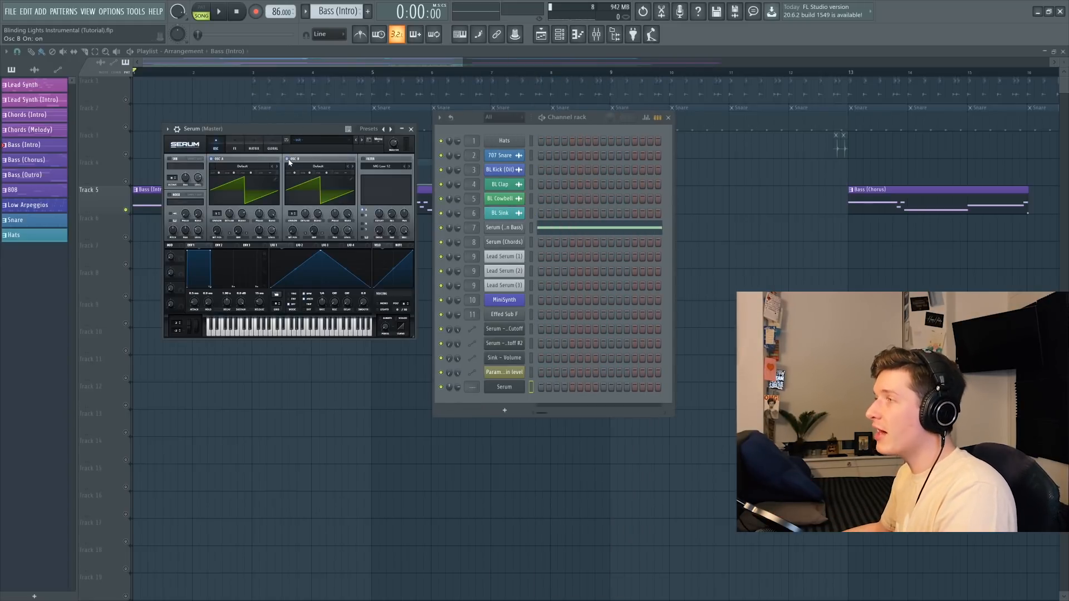
pyautogui.click(363, 160)
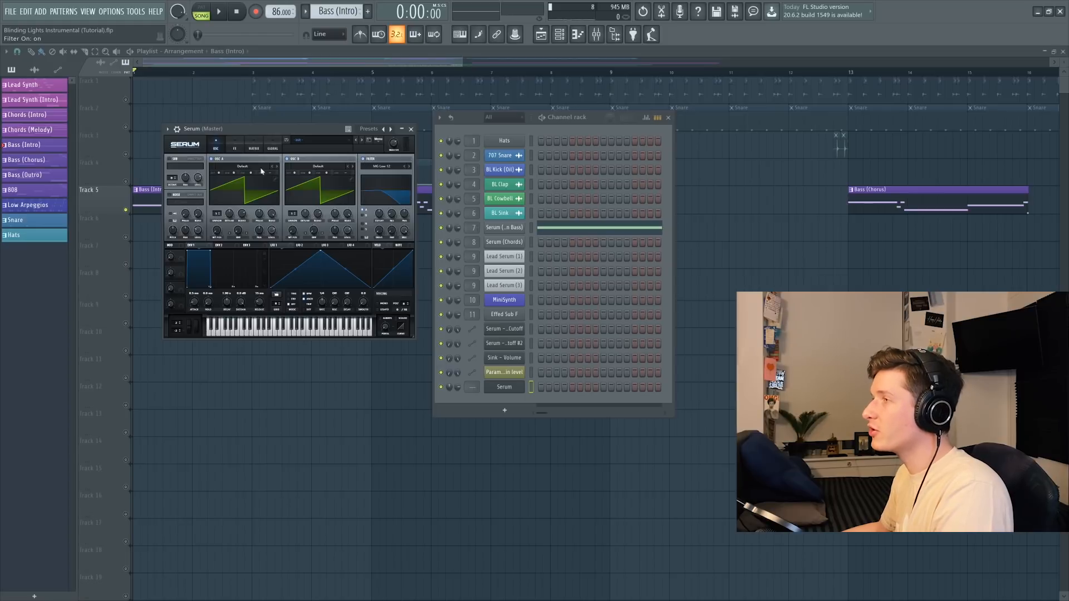
pyautogui.click(275, 333)
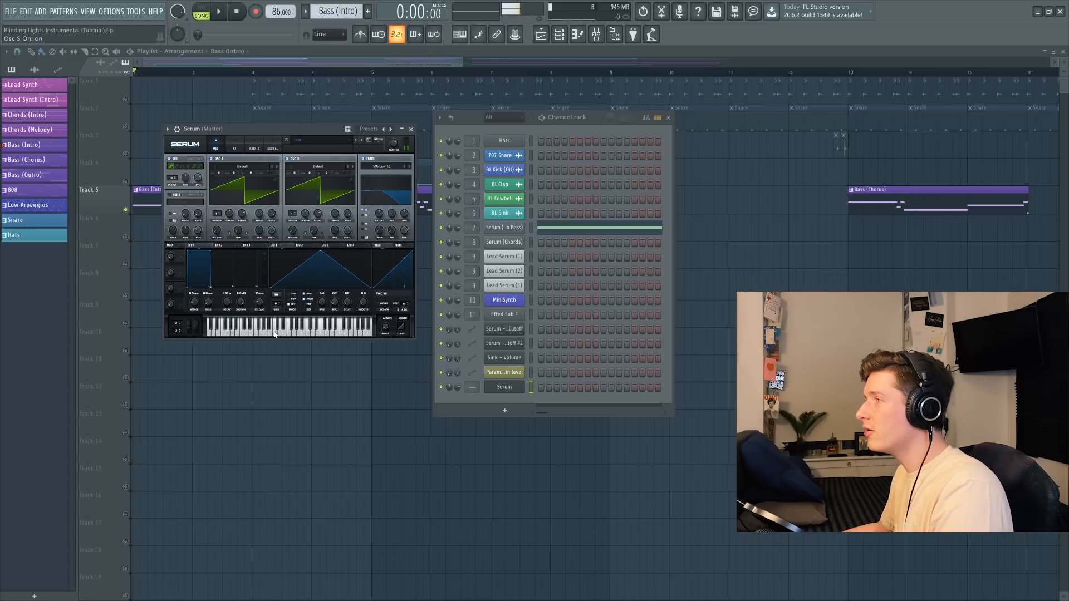
pyautogui.moveTo(457, 388); pyautogui.dragTo(457, 409)
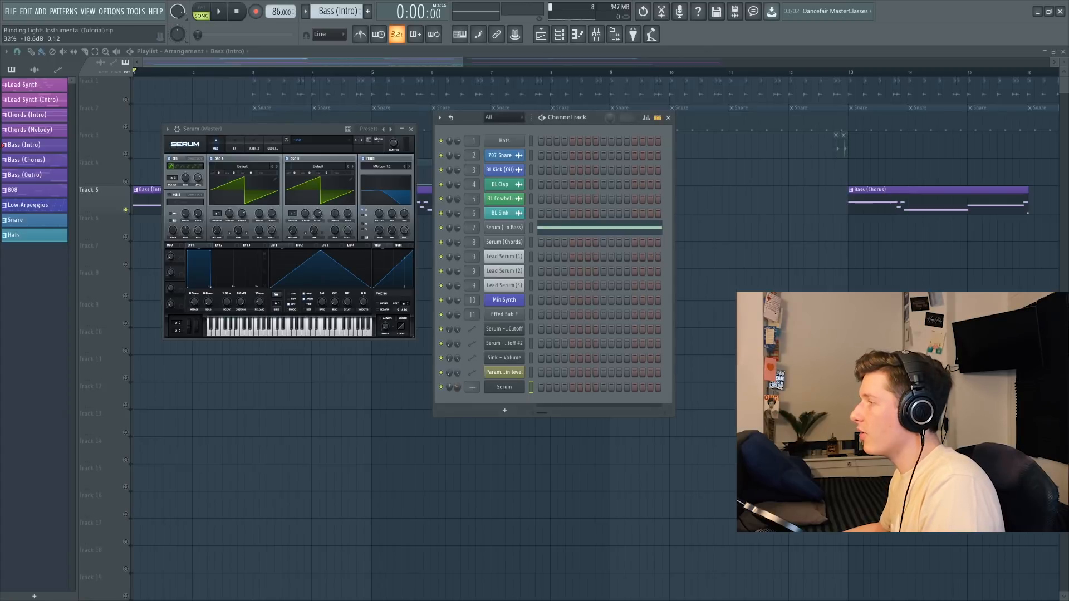
pyautogui.click(288, 330)
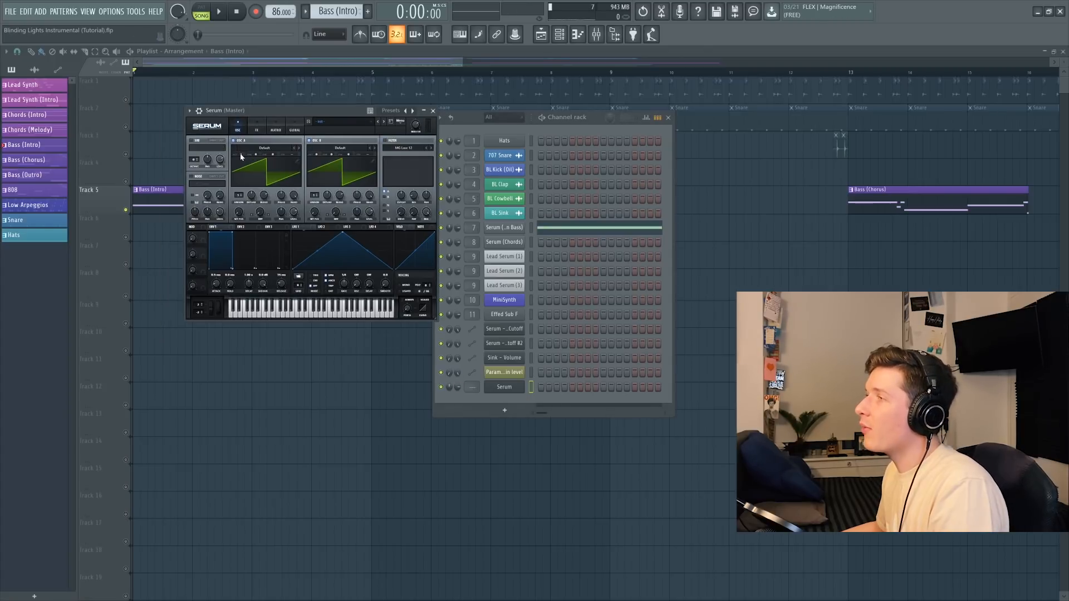
# Step: Set oscillator A's octave to -1 in the new Serum and change the low-pass filter's type
pyautogui.click(242, 157)
pyautogui.click(242, 157)
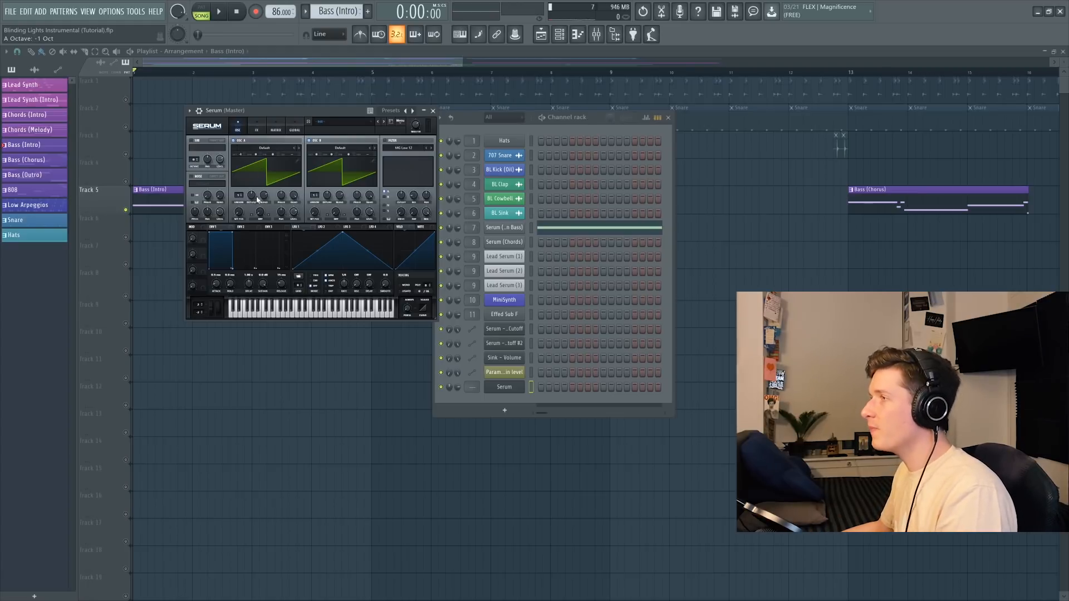
pyautogui.moveTo(258, 199); pyautogui.dragTo(250, 206)
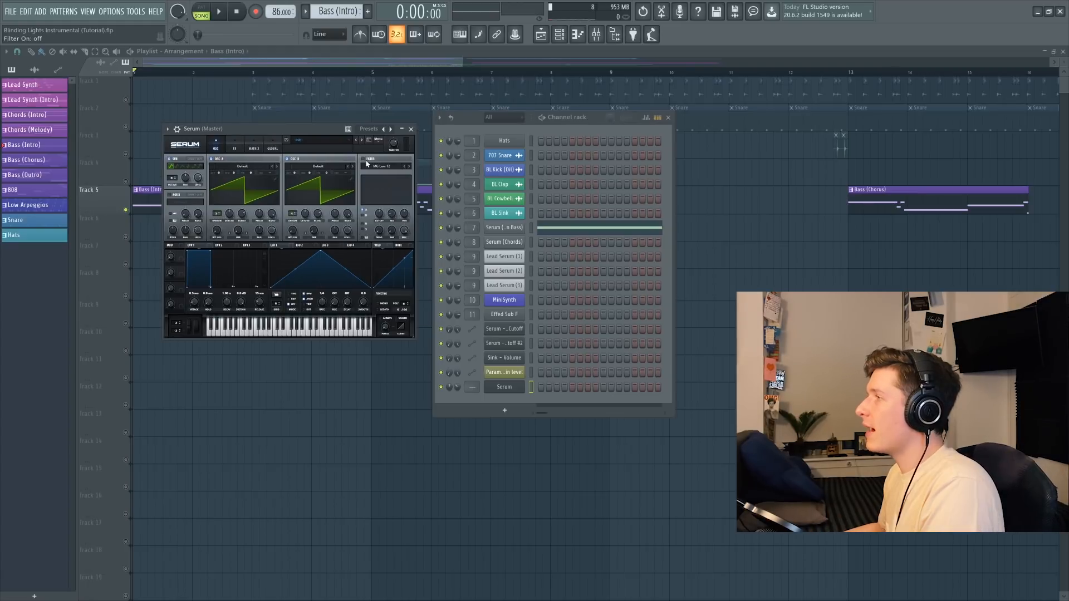
pyautogui.click(363, 159)
pyautogui.click(403, 167)
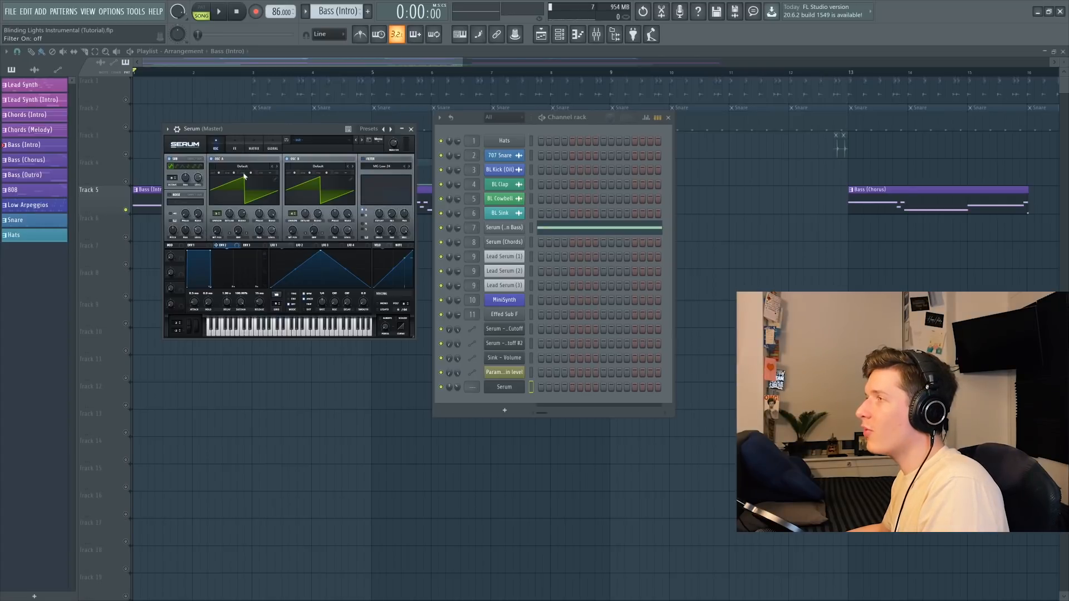
# Step: Assign Env 2 as the source in the first two rows of Serum's modulation matrix
pyautogui.click(255, 145)
pyautogui.click(172, 171)
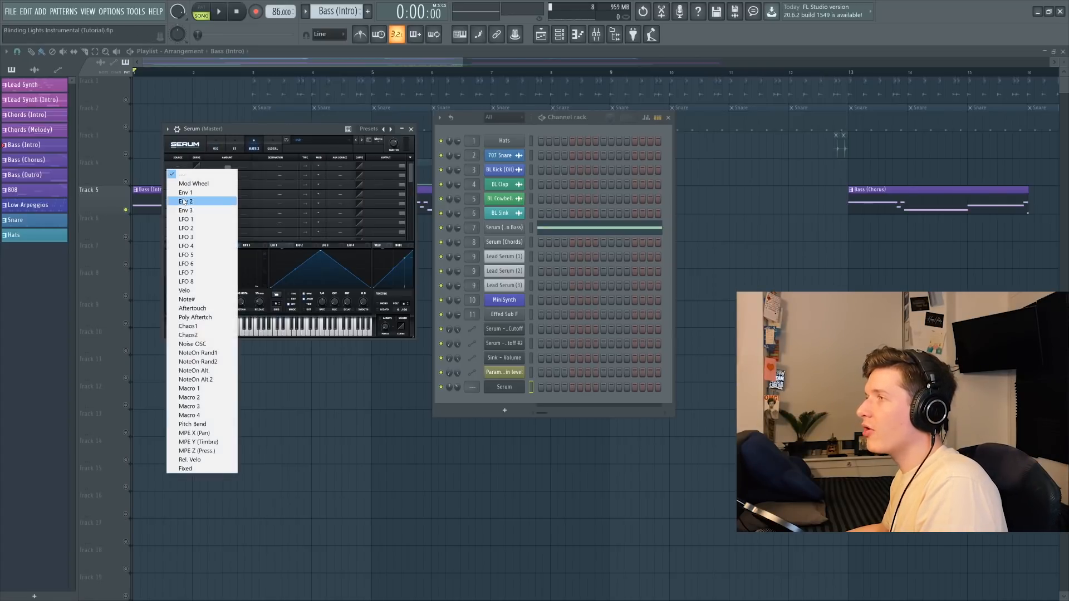
pyautogui.click(259, 147)
pyautogui.click(184, 167)
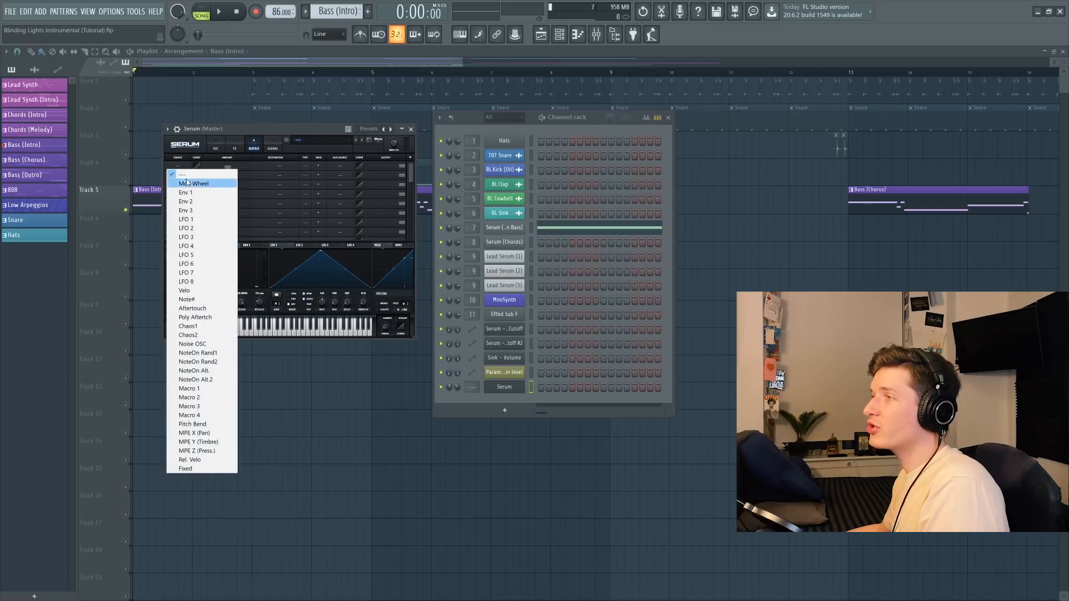
pyautogui.click(187, 200)
pyautogui.click(184, 176)
pyautogui.click(203, 208)
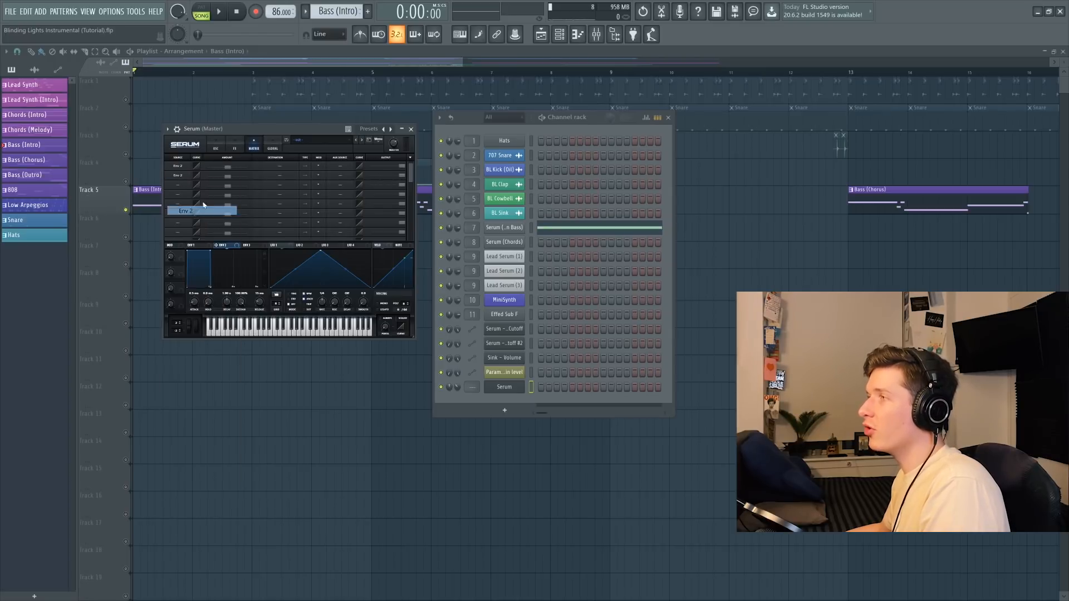
# Step: Route the two Env 2 rows to Sub Osc Level and Fil Cutoff, and adjust the cutoff row's modulation amount
pyautogui.click(268, 165)
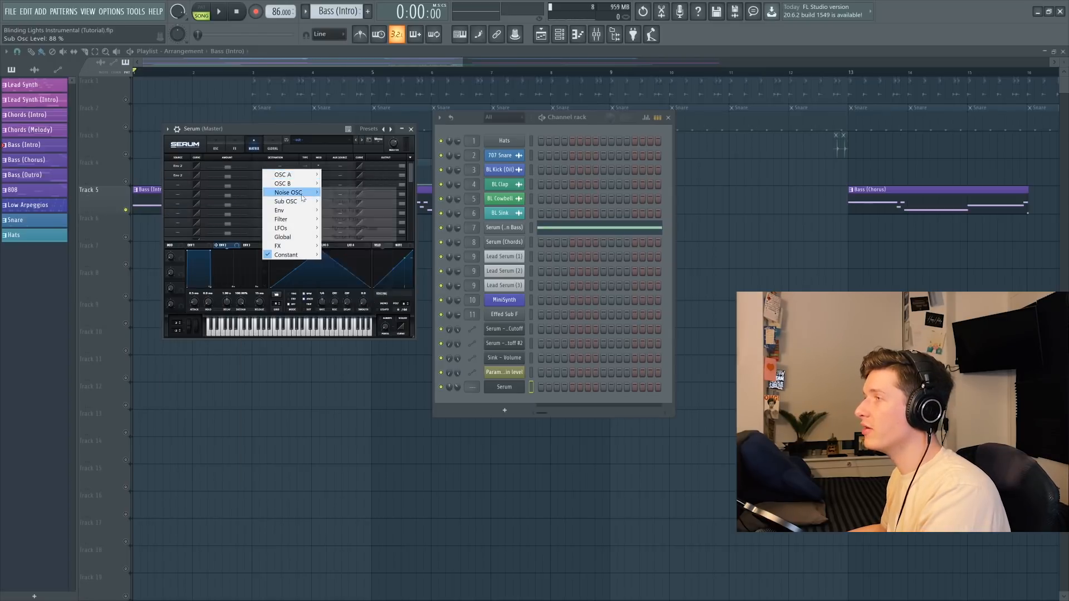
pyautogui.moveTo(306, 202)
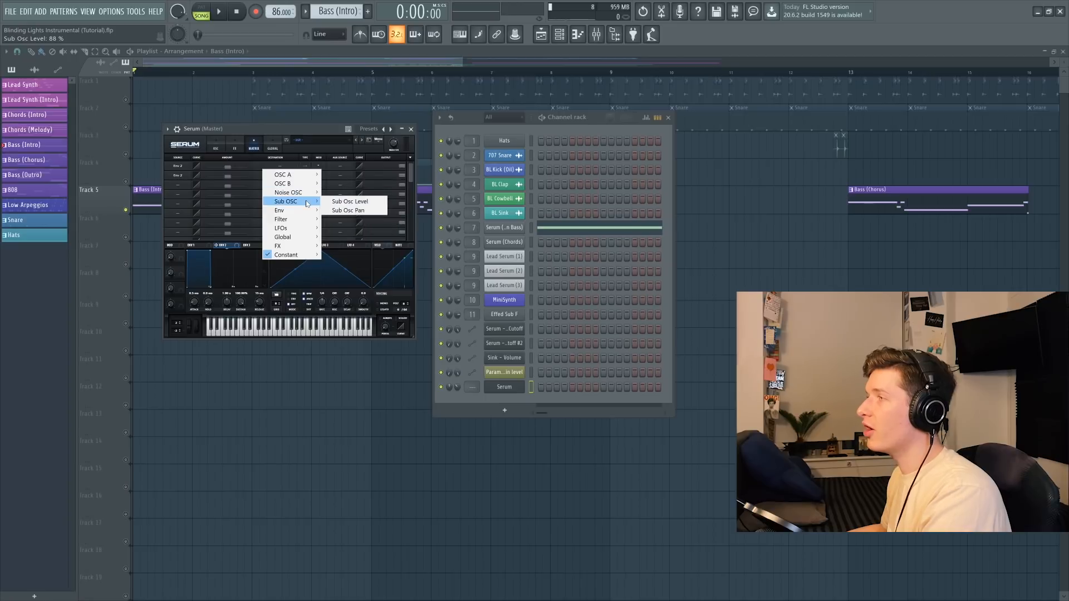
pyautogui.click(345, 202)
pyautogui.click(281, 175)
pyautogui.moveTo(294, 230)
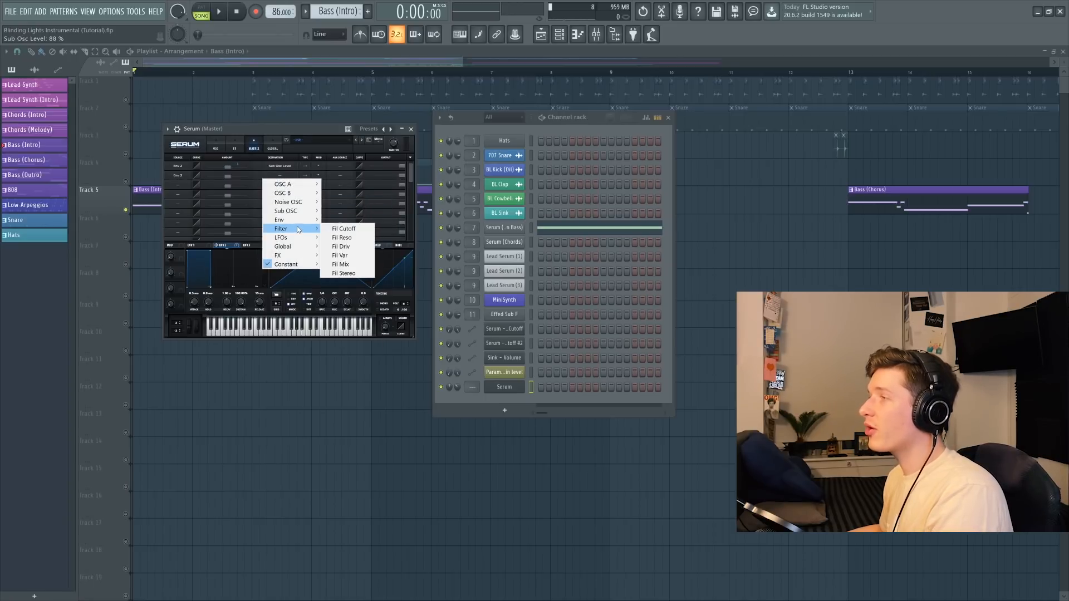
pyautogui.click(343, 229)
pyautogui.moveTo(230, 180); pyautogui.dragTo(234, 180)
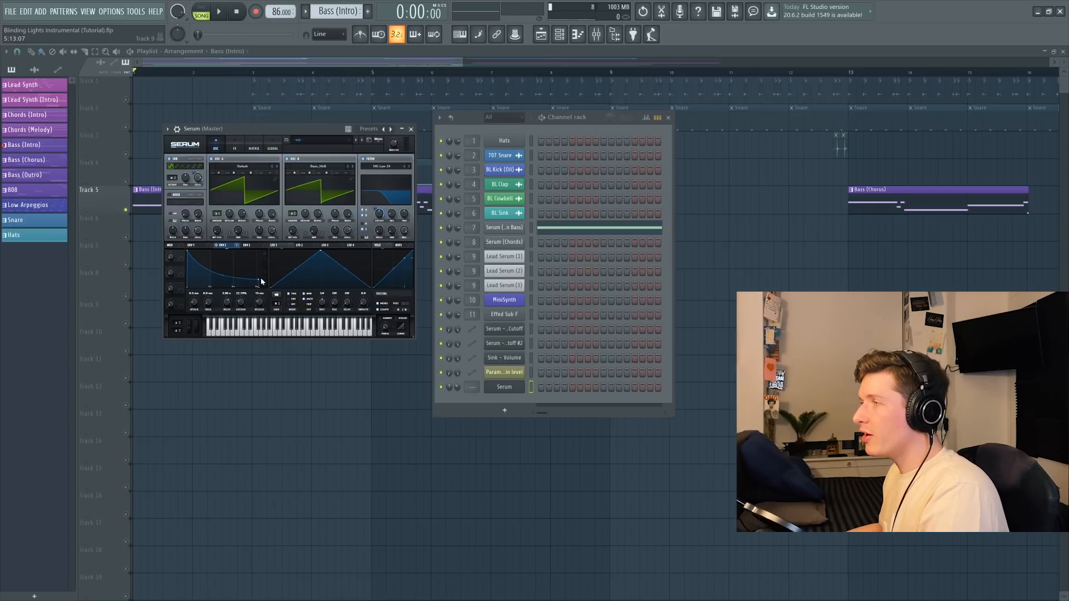
# Step: Set Env 2's sustain to 23.53% in Serum and review the Env 2 routings in the modulation matrix
pyautogui.moveTo(258, 278); pyautogui.dragTo(259, 277)
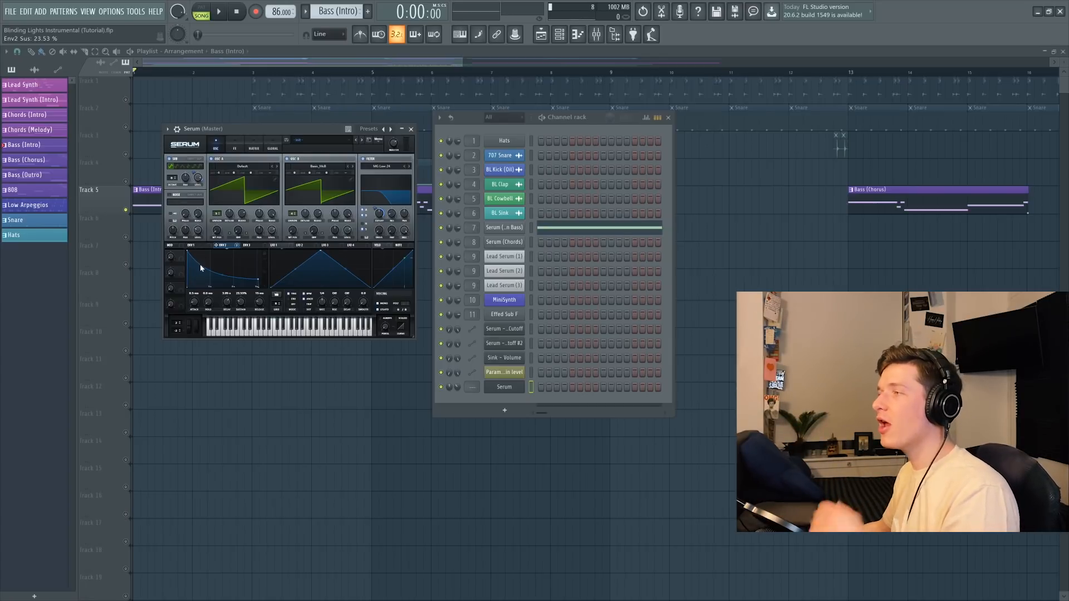
pyautogui.click(256, 150)
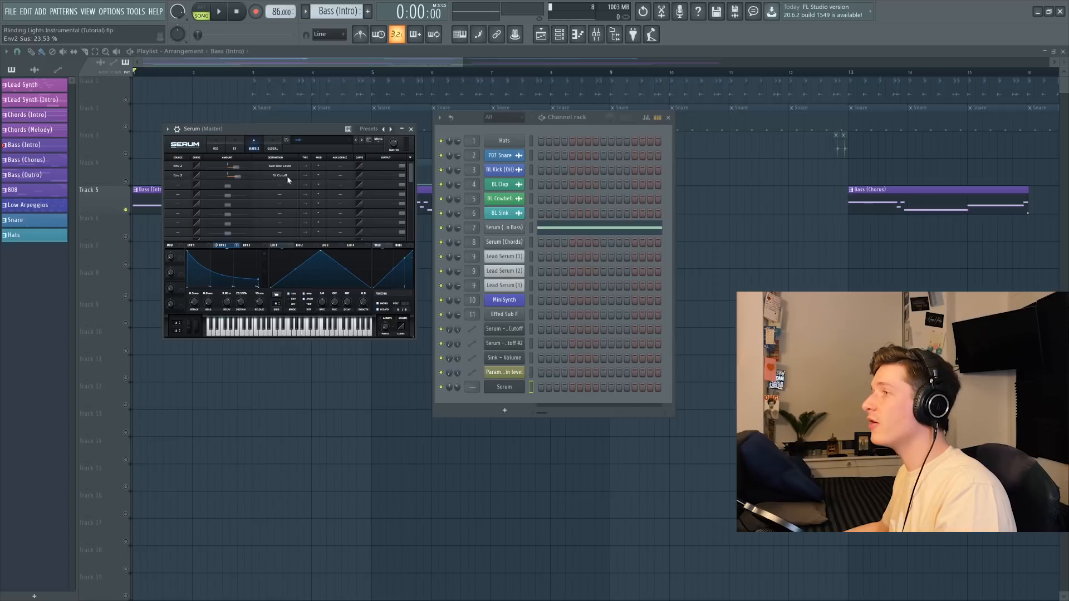
pyautogui.click(217, 149)
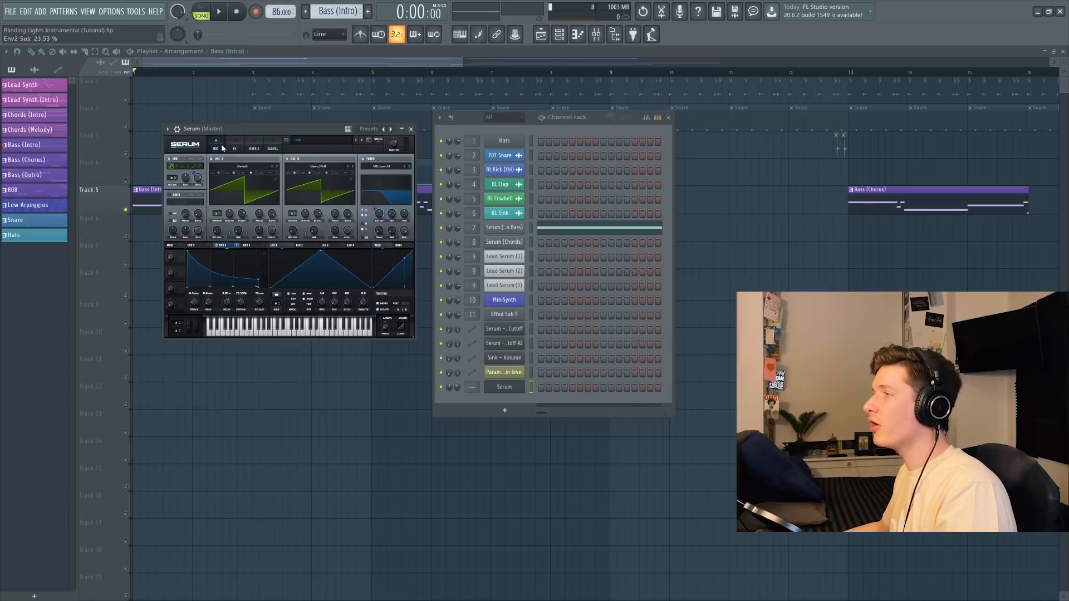
# Step: Set Serum's filter cutoff to about 410 Hz and audition low notes with the bass sound
pyautogui.click(382, 212)
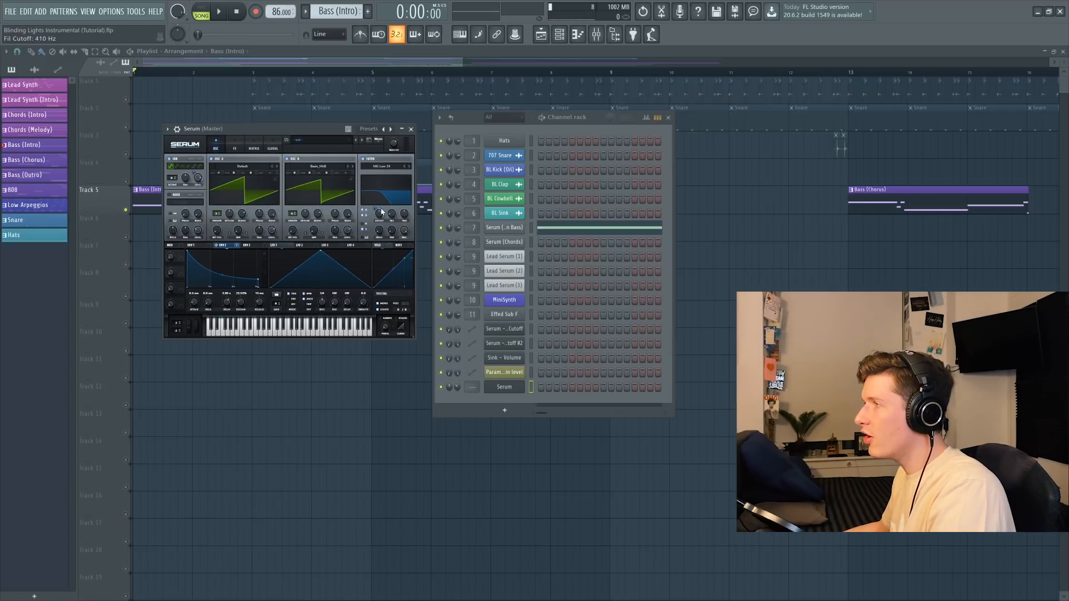
pyautogui.moveTo(382, 210); pyautogui.dragTo(381, 211)
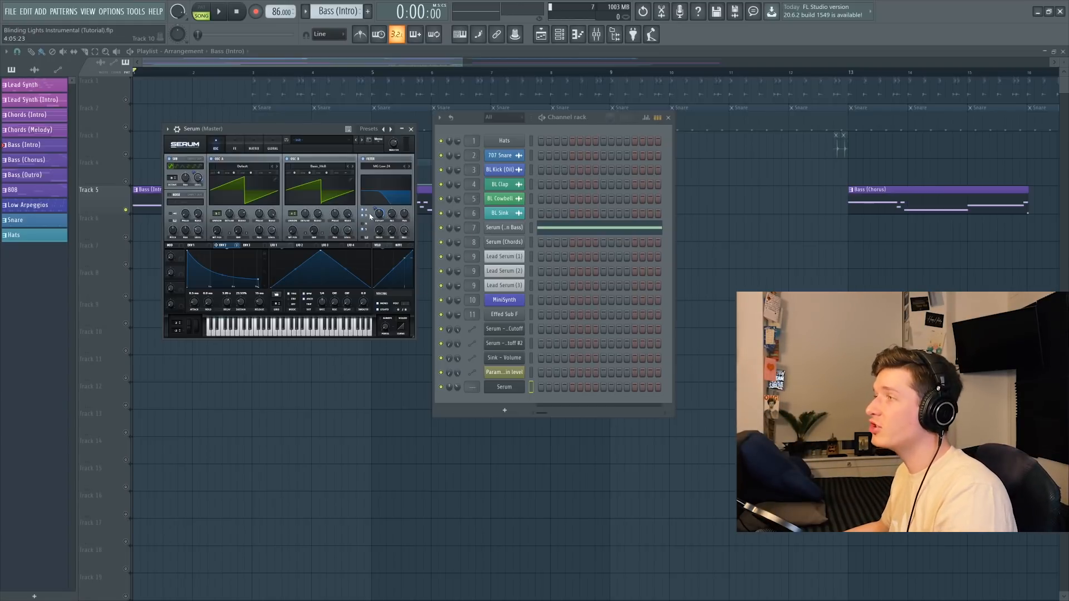
pyautogui.click(223, 335)
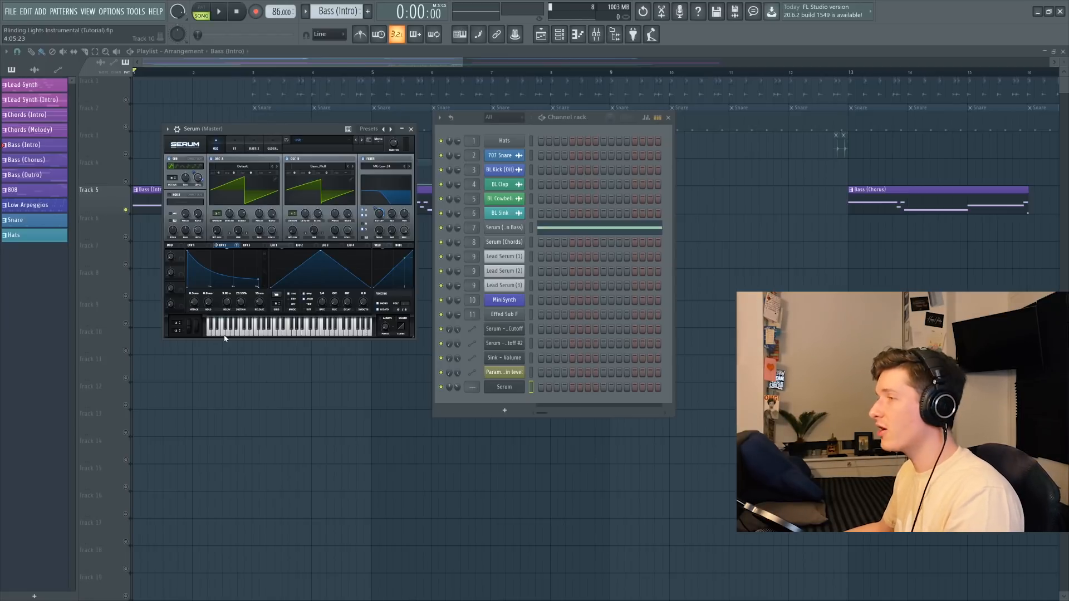
pyautogui.click(225, 337)
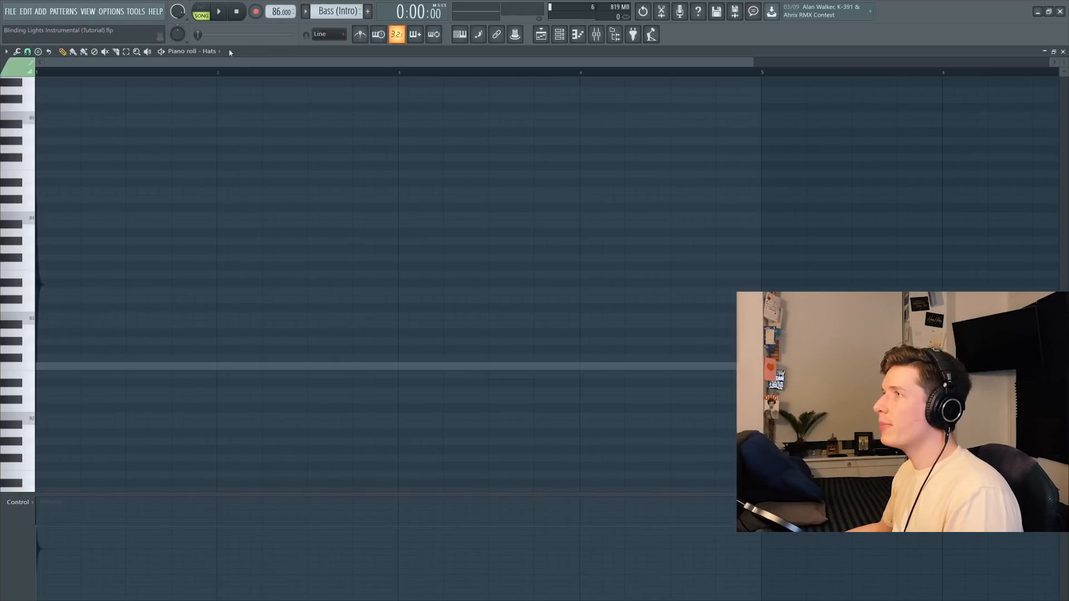
# Step: Play the Serum (Main Bass) notes of the Bass (Chorus) pattern in the piano roll, and save the project
pyautogui.click(209, 51)
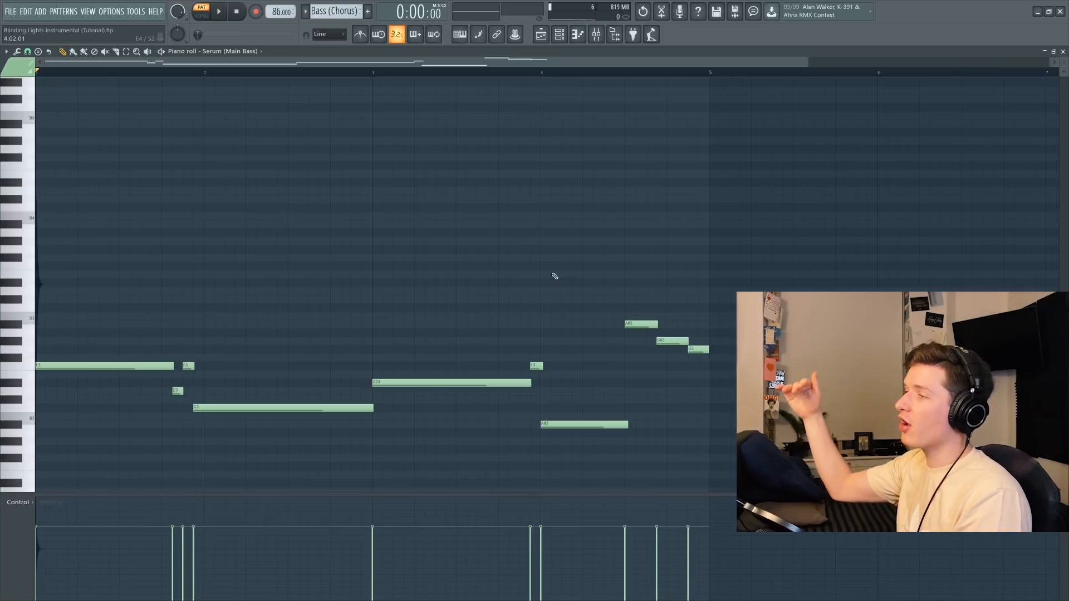
pyautogui.press('space')
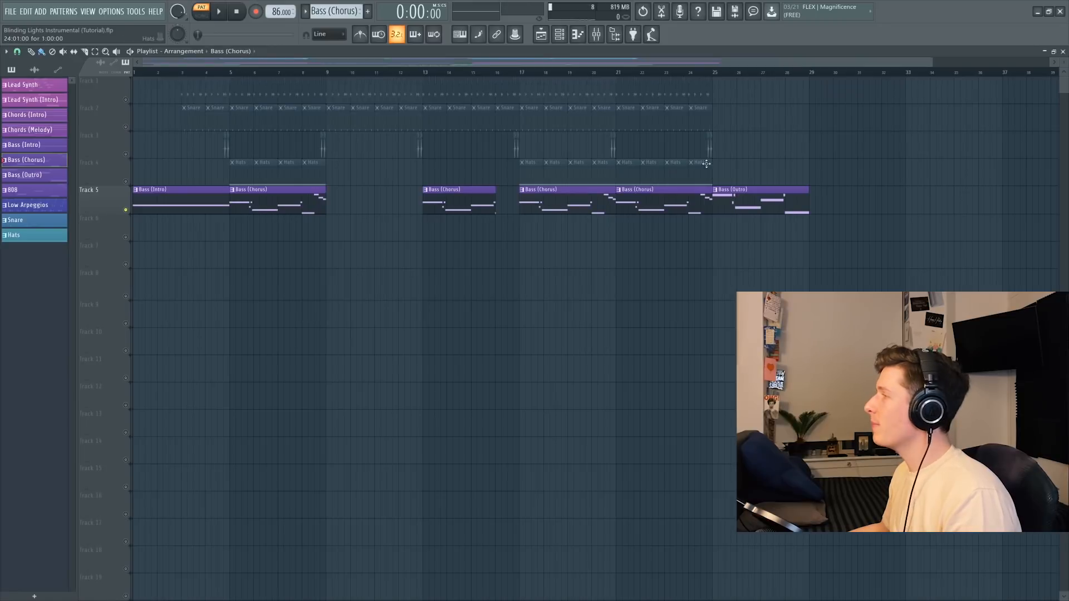
pyautogui.hotkey('ctrl', 's')
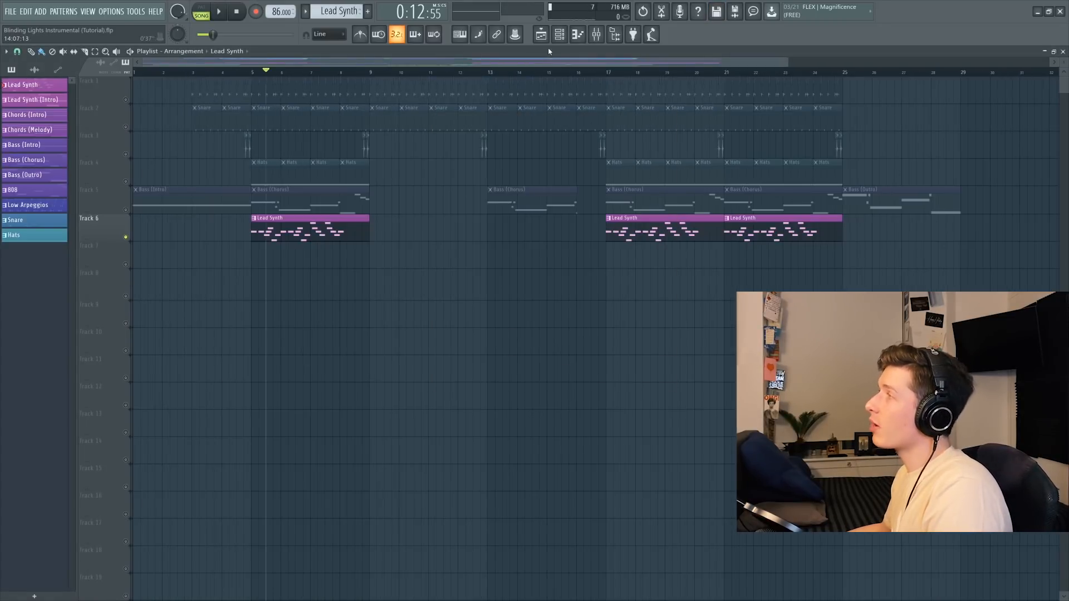
# Step: Open Lead Serum (1) from the channel rack and examine its oscillators, Env 2 shape and modulation matrix
pyautogui.click(559, 34)
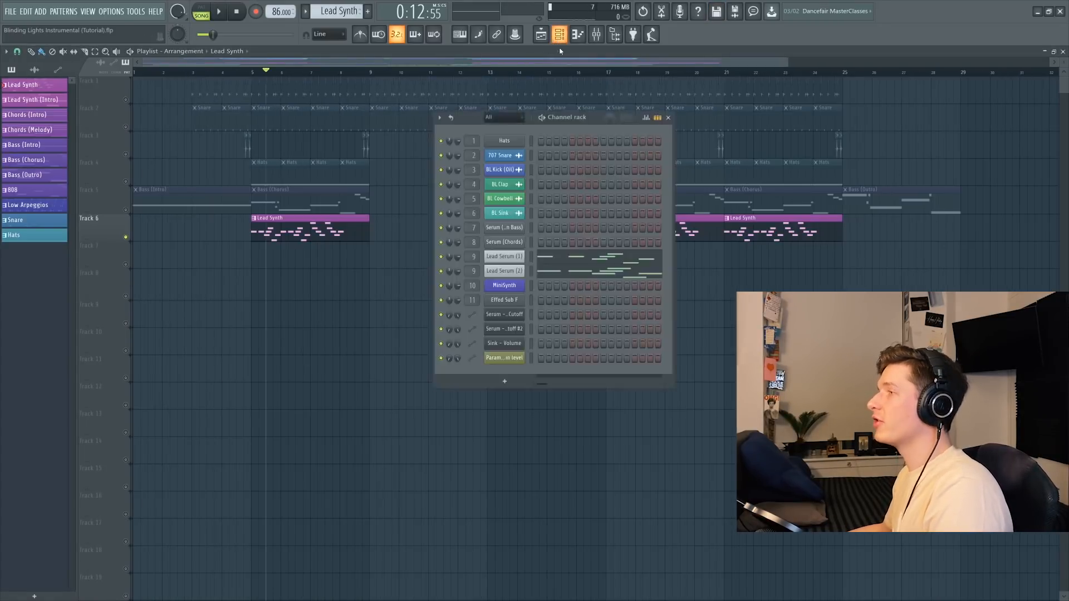
pyautogui.click(504, 256)
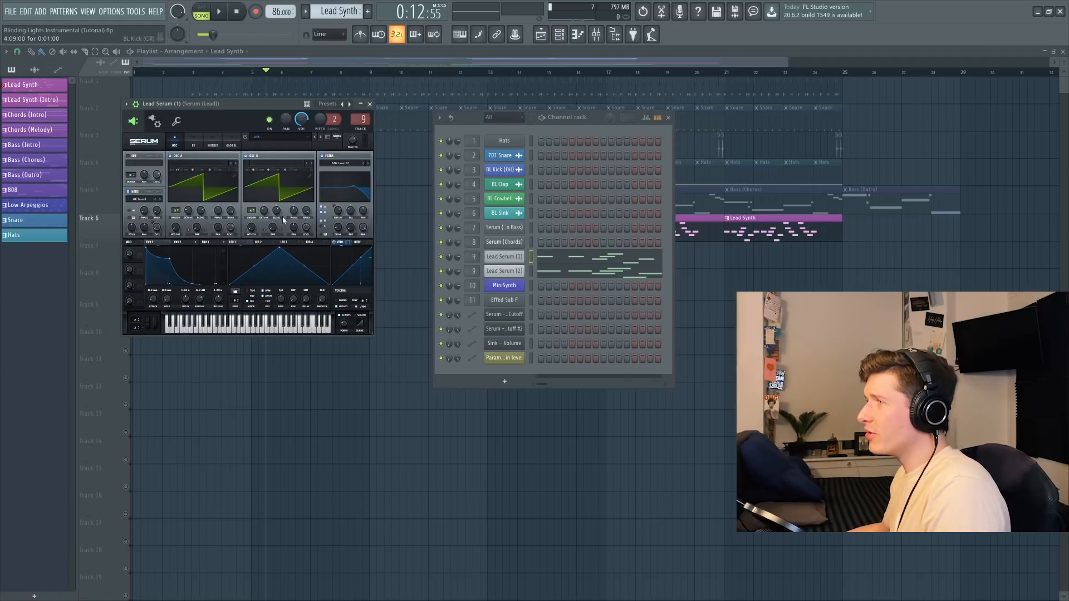
pyautogui.click(181, 243)
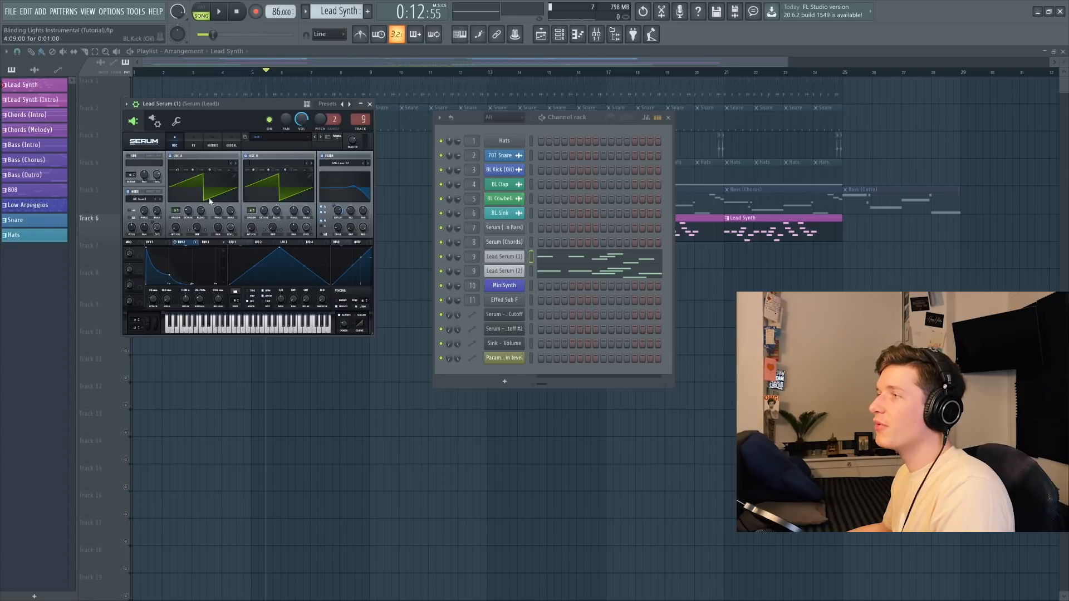
pyautogui.click(213, 145)
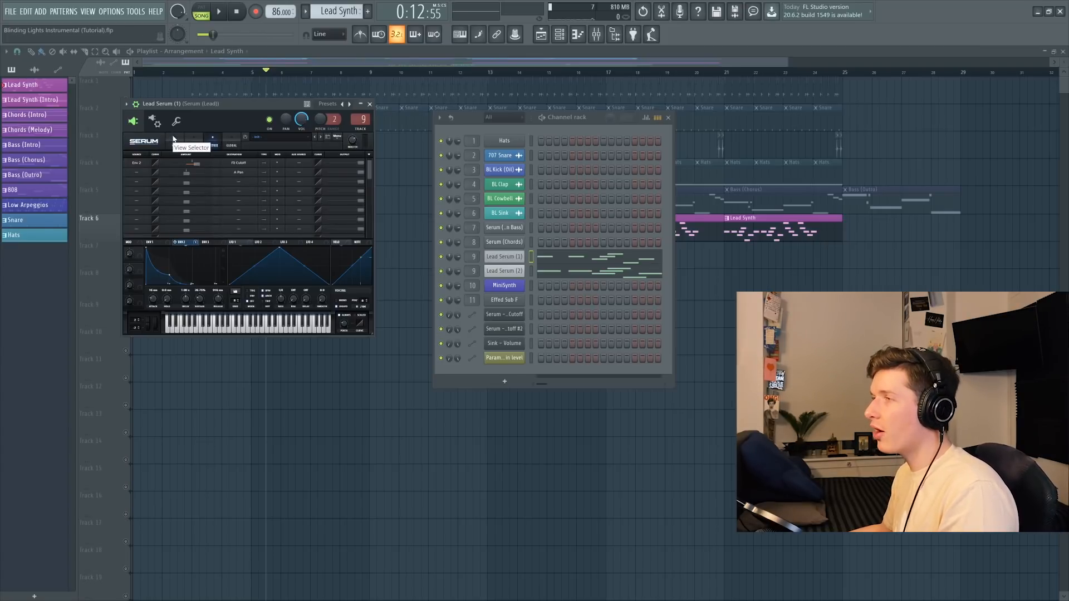
pyautogui.click(172, 139)
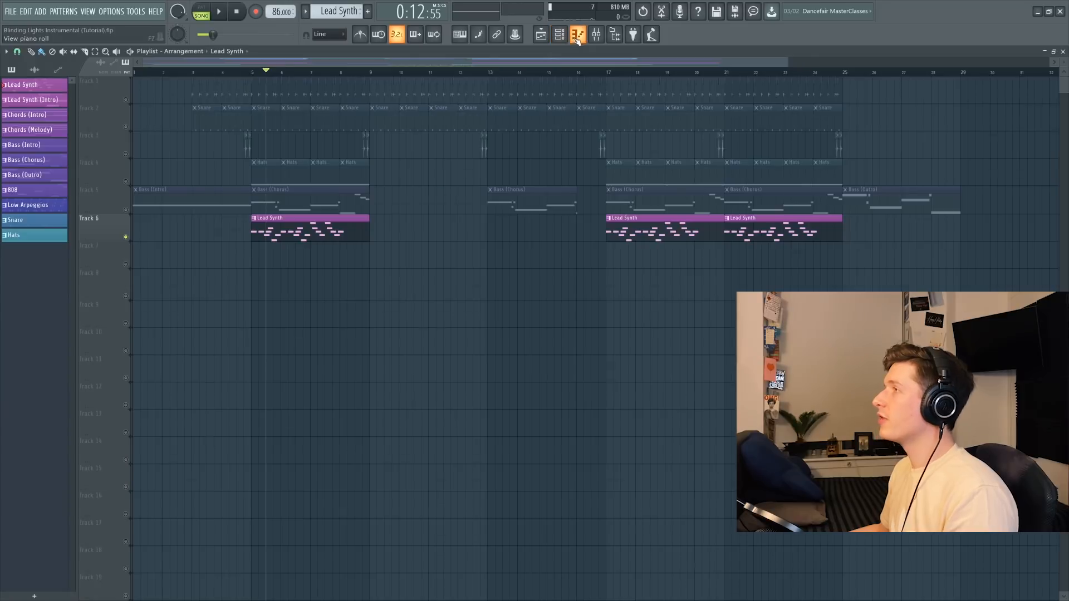
# Step: View Lead Serum (1)'s notes in the piano roll and examine the Lead Serum (2) synth settings
pyautogui.click(577, 36)
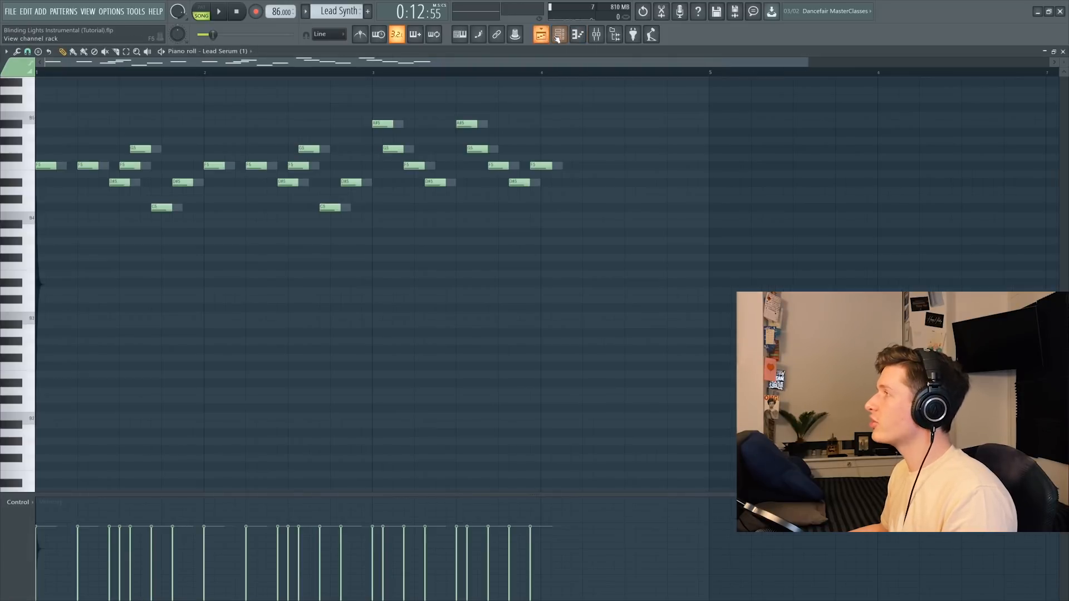
pyautogui.click(558, 35)
pyautogui.click(510, 271)
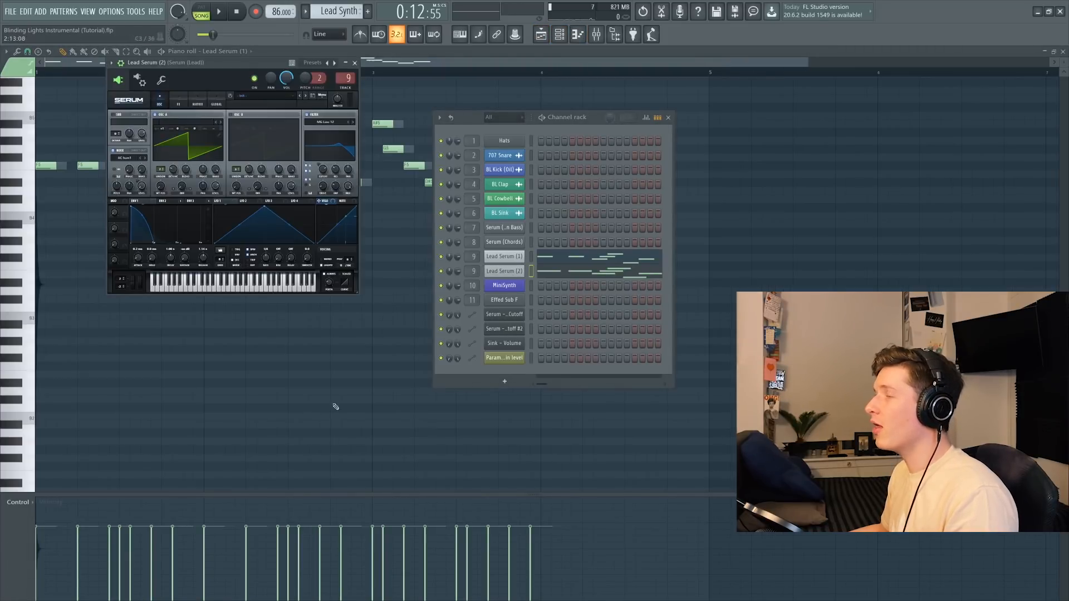
pyautogui.moveTo(260, 71); pyautogui.dragTo(356, 117)
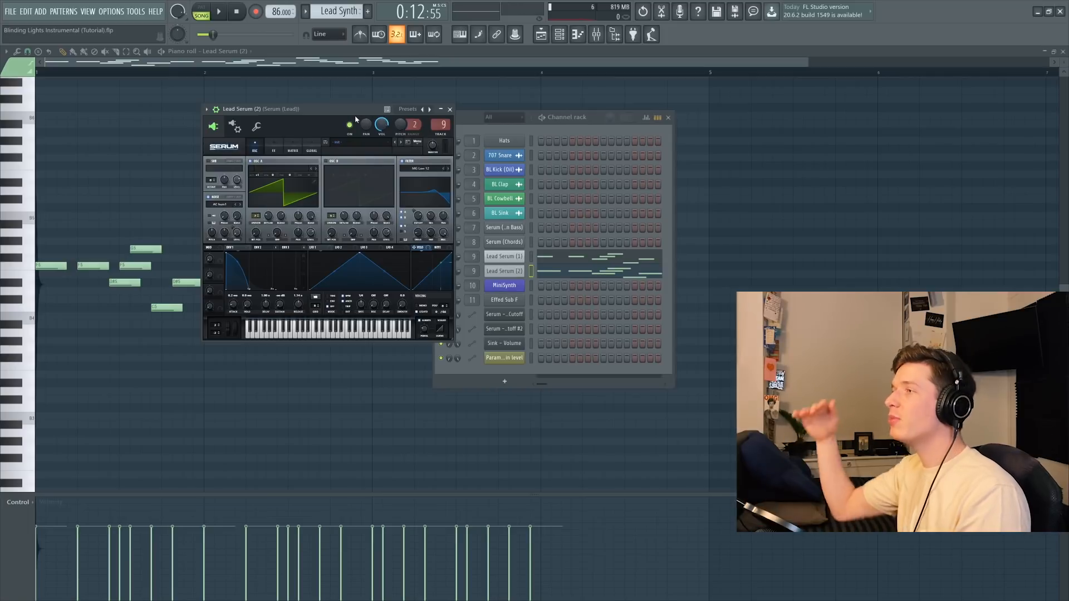
# Step: Clear the plugin windows away from Lead Serum (2)'s notes and play the Lead Synth pattern on its own
pyautogui.press('F12')
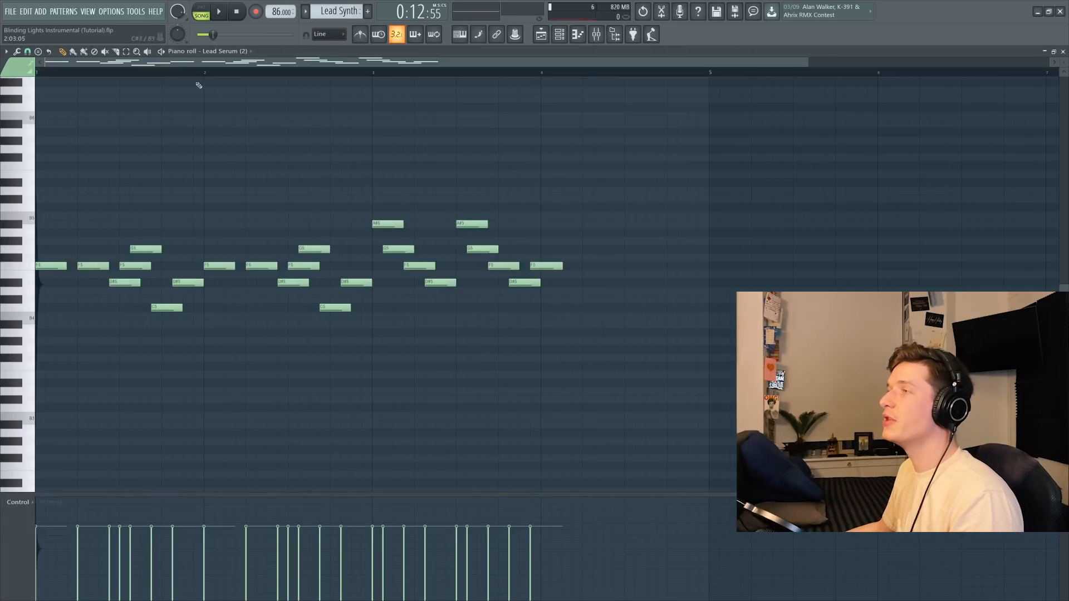
pyautogui.click(202, 11)
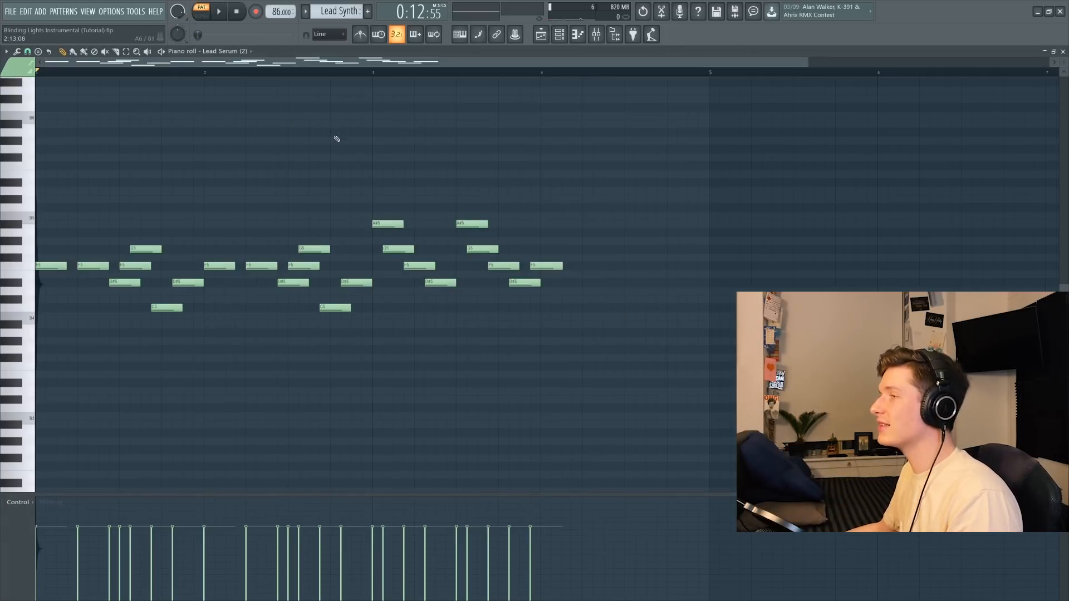
pyautogui.press('space')
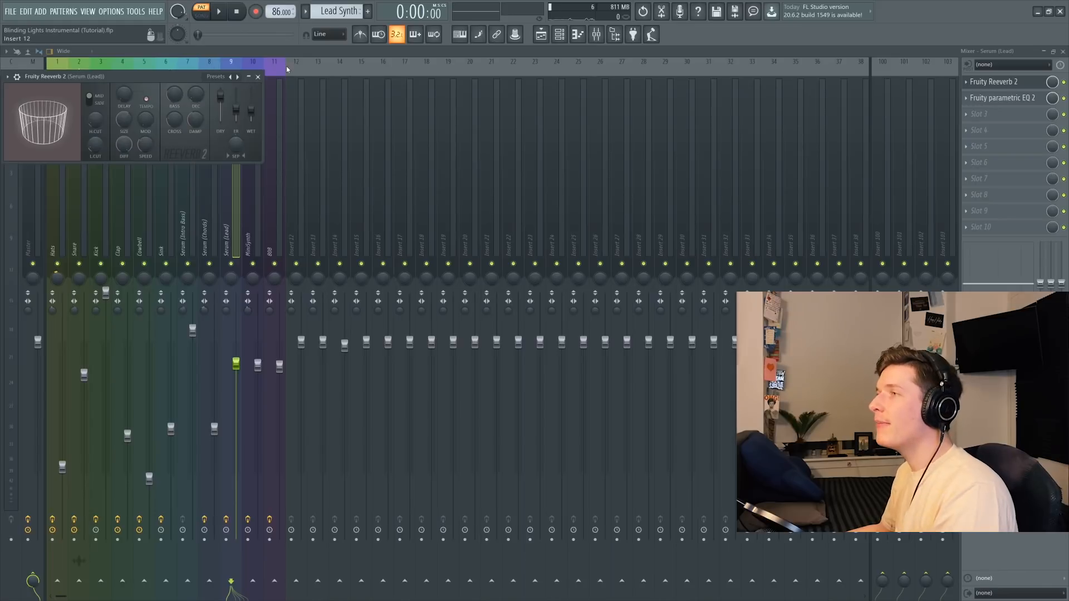
# Step: Examine the Fruity parametric EQ 2 on the Serum (Lead) mixer track and play the arrangement with the lead
pyautogui.click(1016, 98)
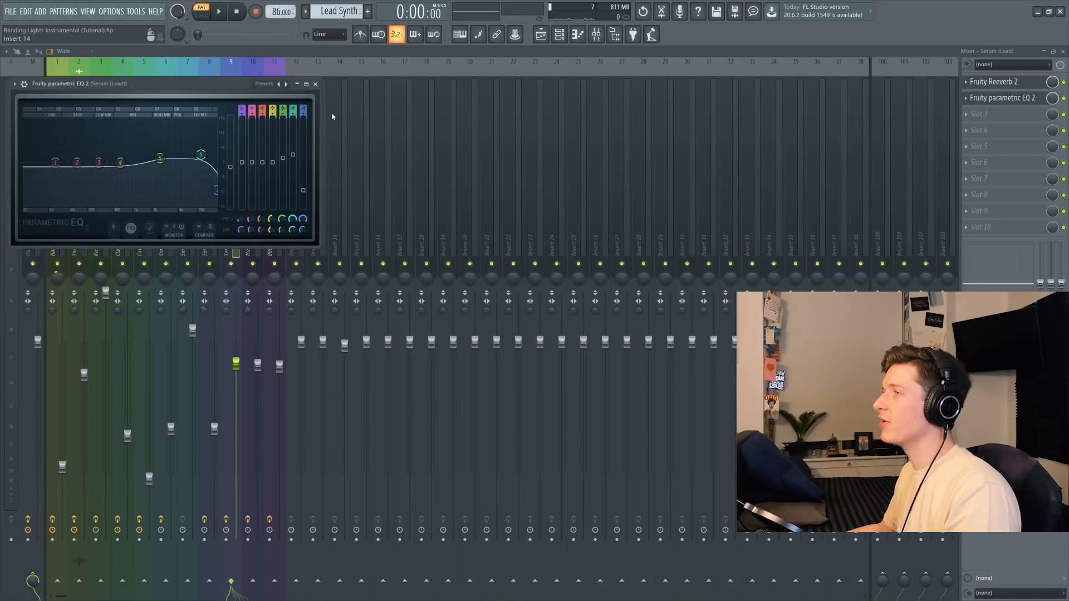
pyautogui.click(316, 84)
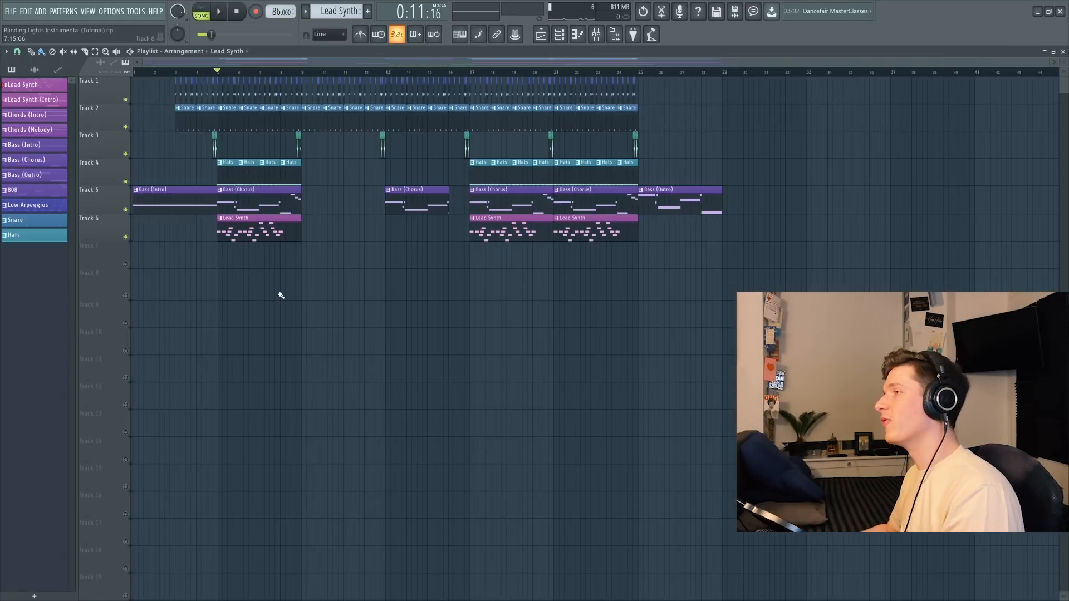
pyautogui.press('space')
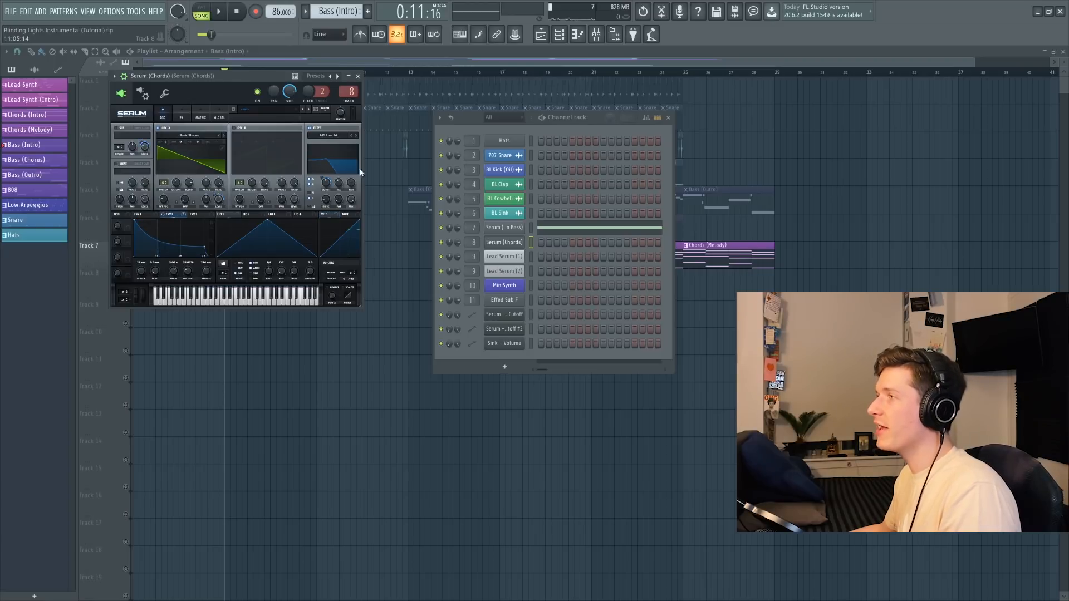
# Step: Examine Serum (Chords)'s modulation matrix and play the Chords (Intro) and Chords (Melody) patterns in the piano roll
pyautogui.click(199, 113)
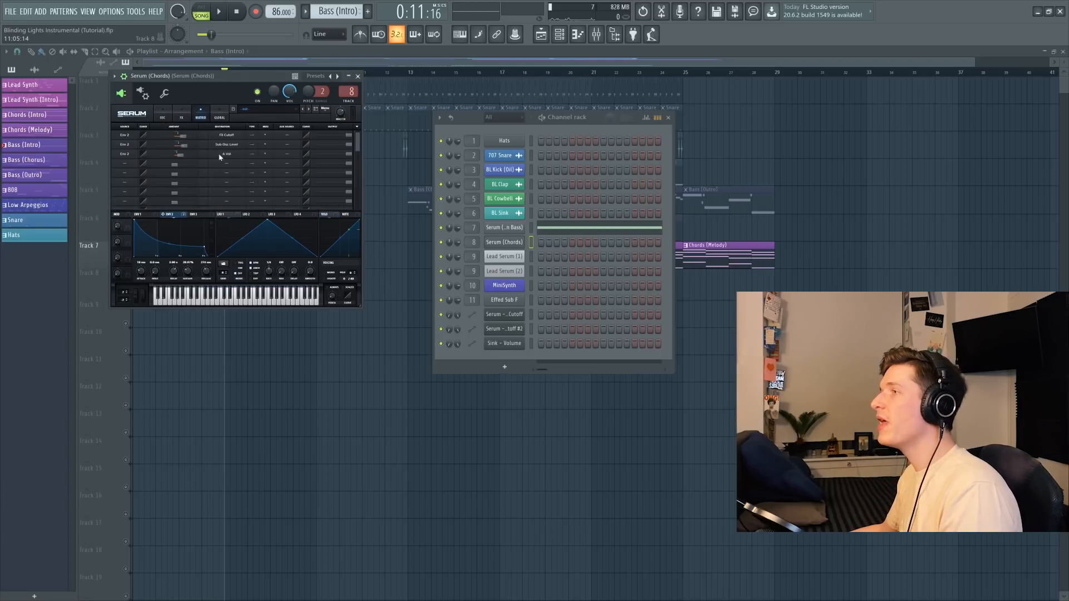
pyautogui.click(355, 77)
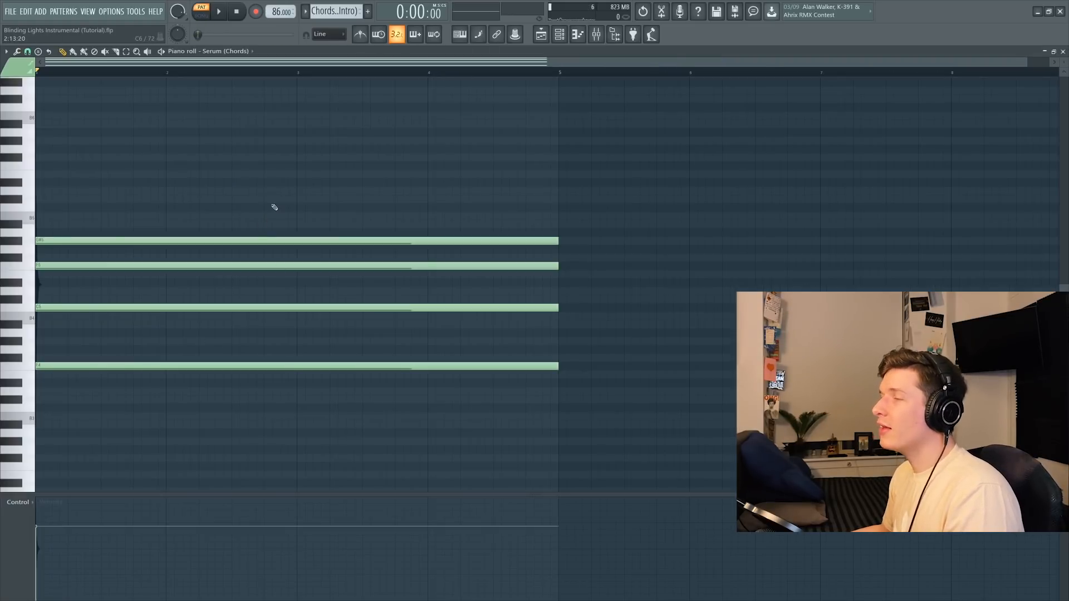
pyautogui.press('space')
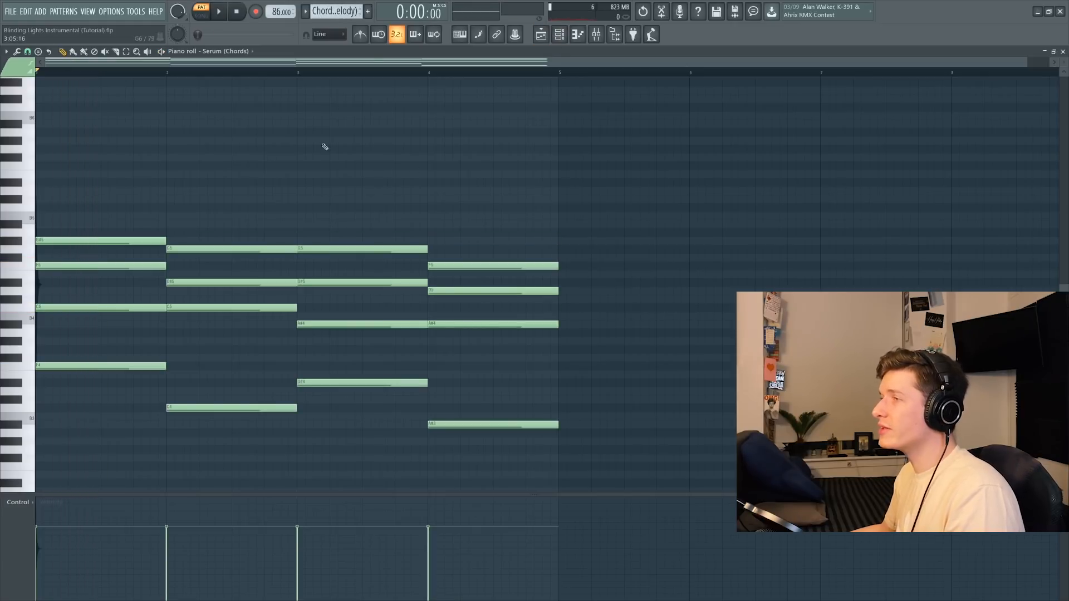
pyautogui.scroll(-1, 186, 193)
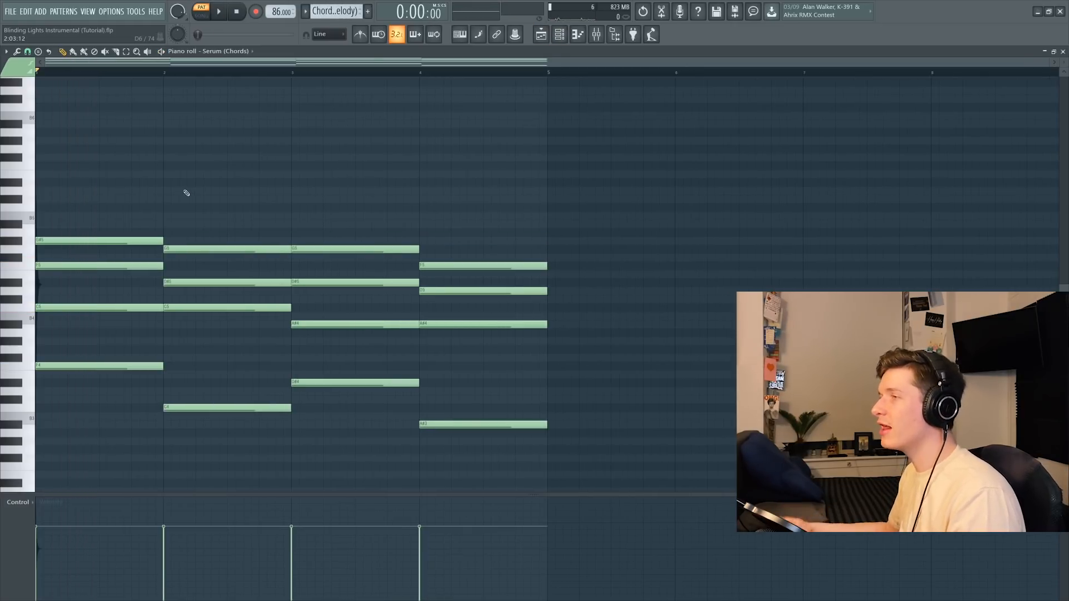
pyautogui.press('space')
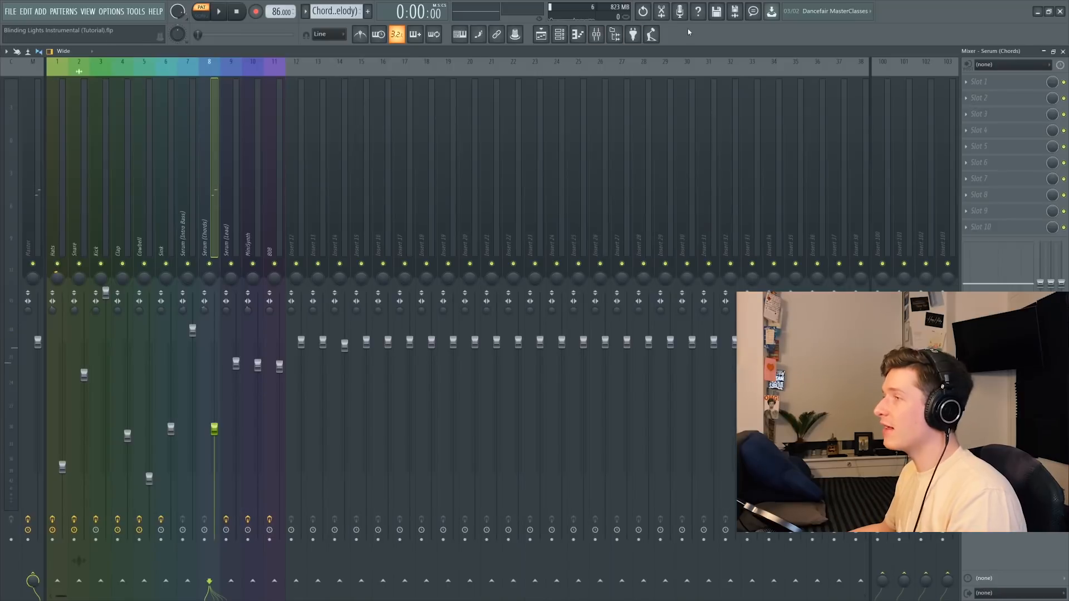
# Step: Return to the playlist and play the bass, lead and chord tracks together from the first chorus
pyautogui.click(540, 34)
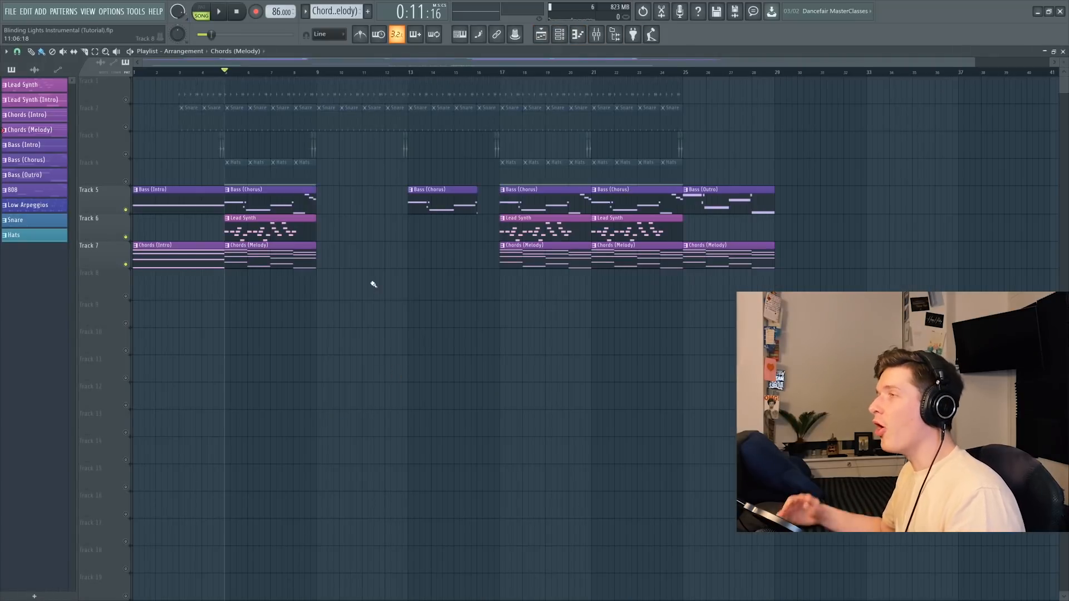
pyautogui.press('space')
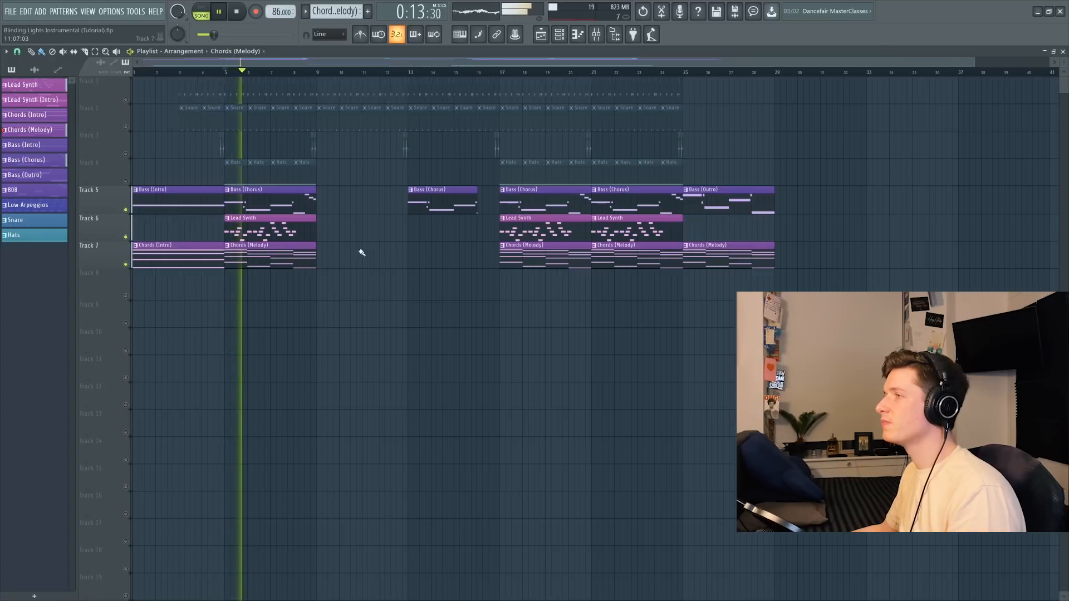
pyautogui.press('space')
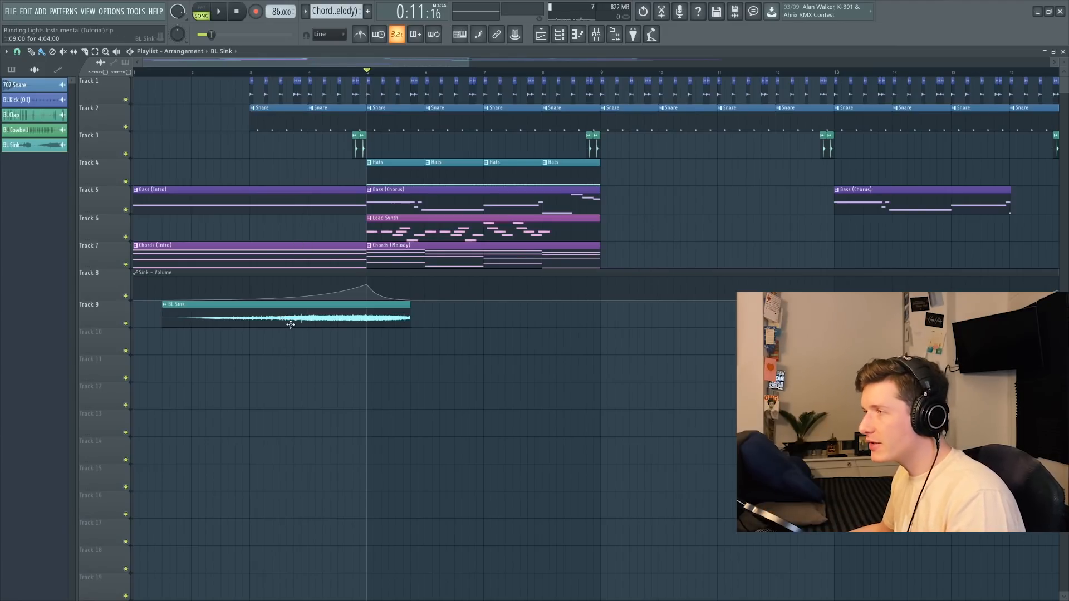
# Step: Examine the BL Sink clip on Track 9 and select its Sink - Volume automation on Track 8
pyautogui.scroll(3, 291, 325)
pyautogui.scroll(-3, 237, 325)
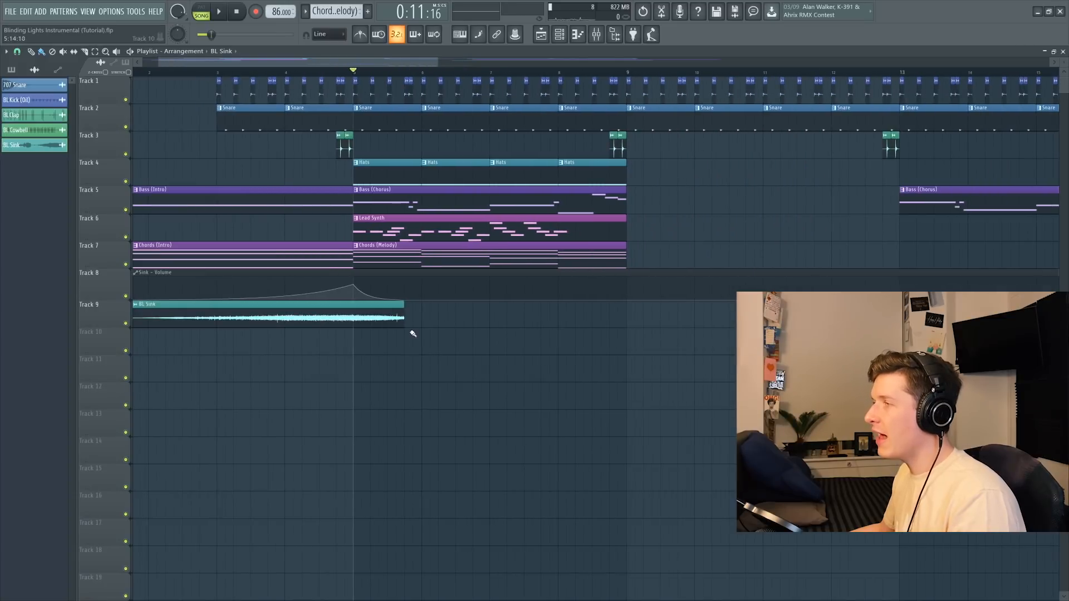
pyautogui.scroll(-2, 241, 310)
pyautogui.click(163, 271)
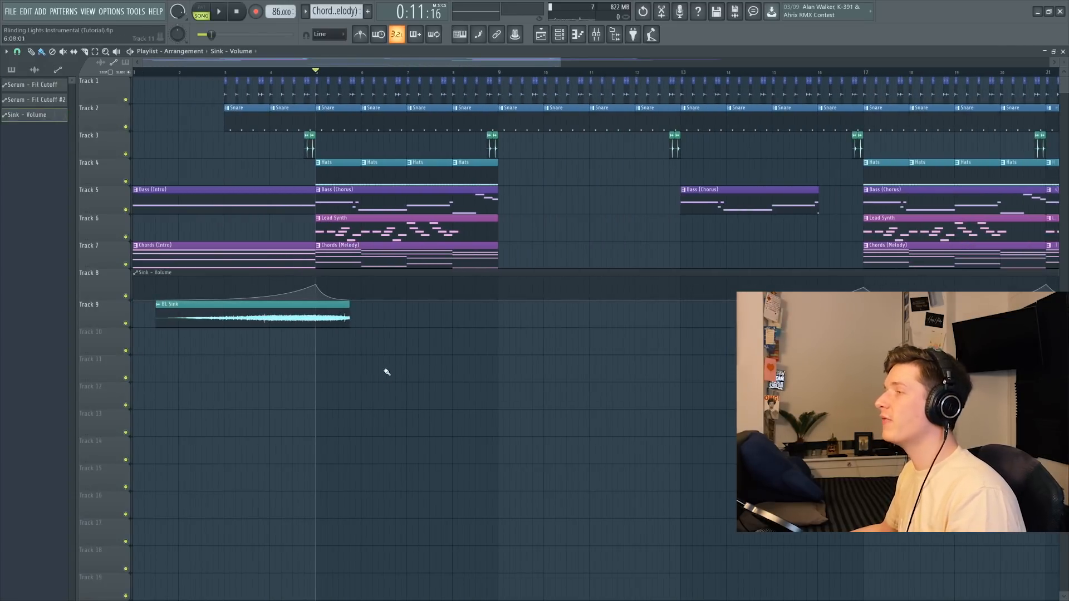
pyautogui.scroll(-1, 387, 401)
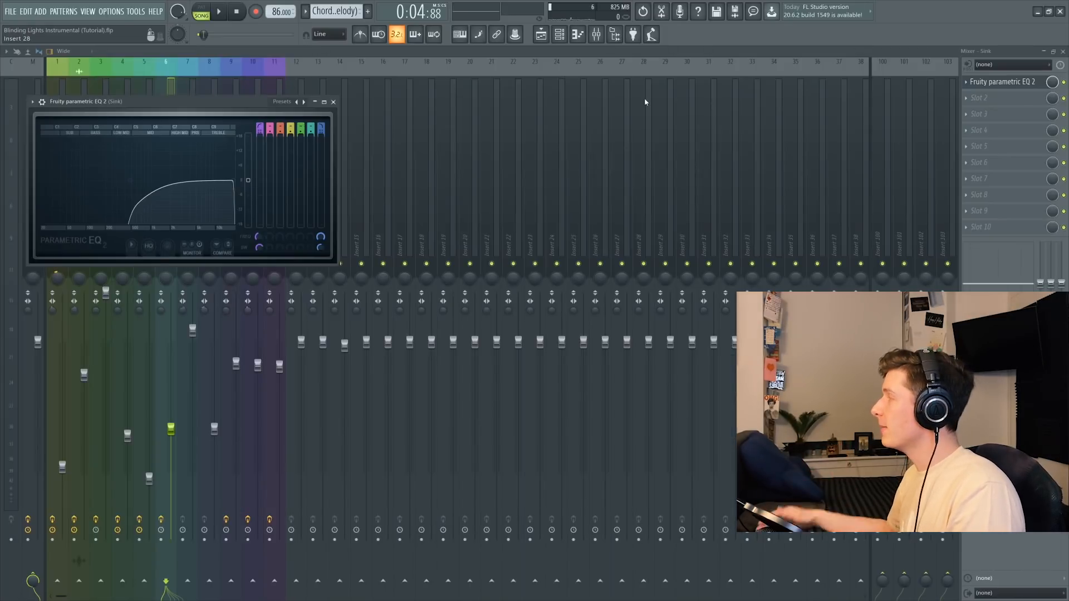
# Step: Play the arrangement with the Sink track's Fruity parametric EQ 2 and examine the Sink volume fader's automation options in the mixer
pyautogui.press('space')
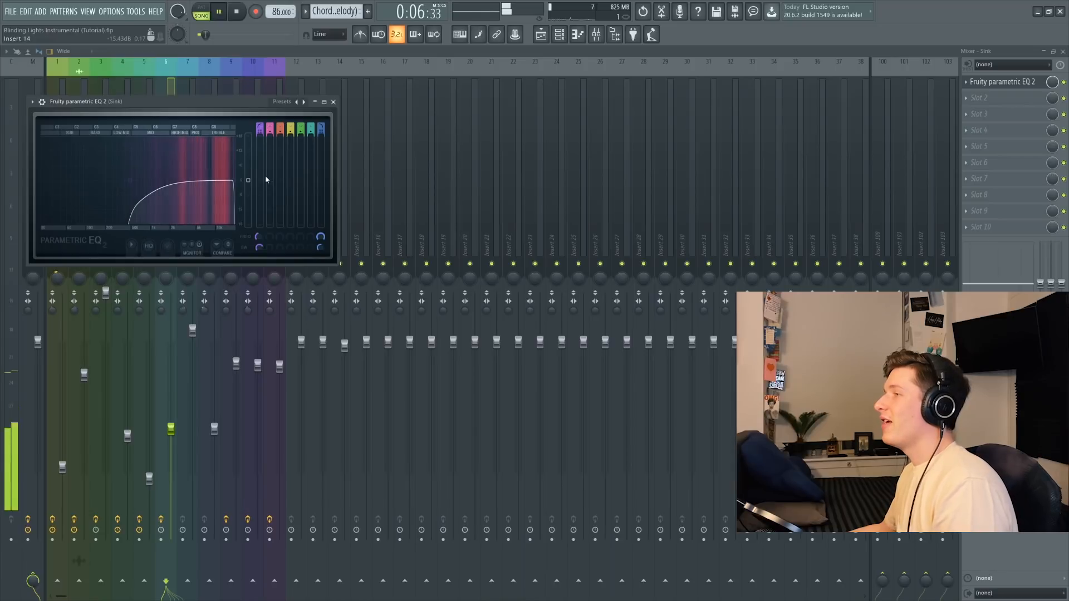
pyautogui.click(540, 34)
pyautogui.press('space')
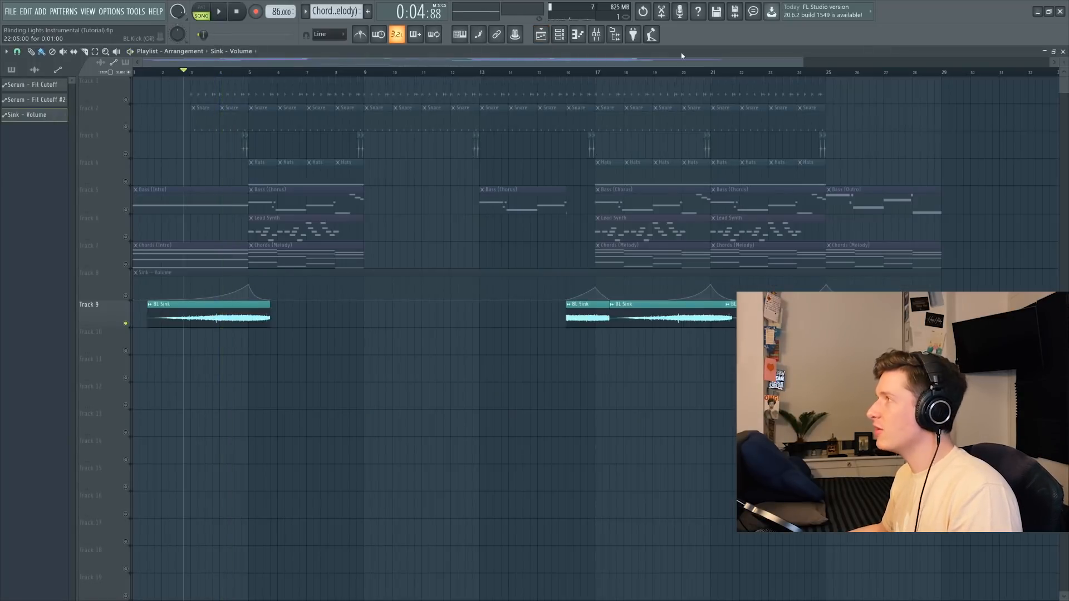
pyautogui.click(597, 34)
pyautogui.rightClick(169, 427)
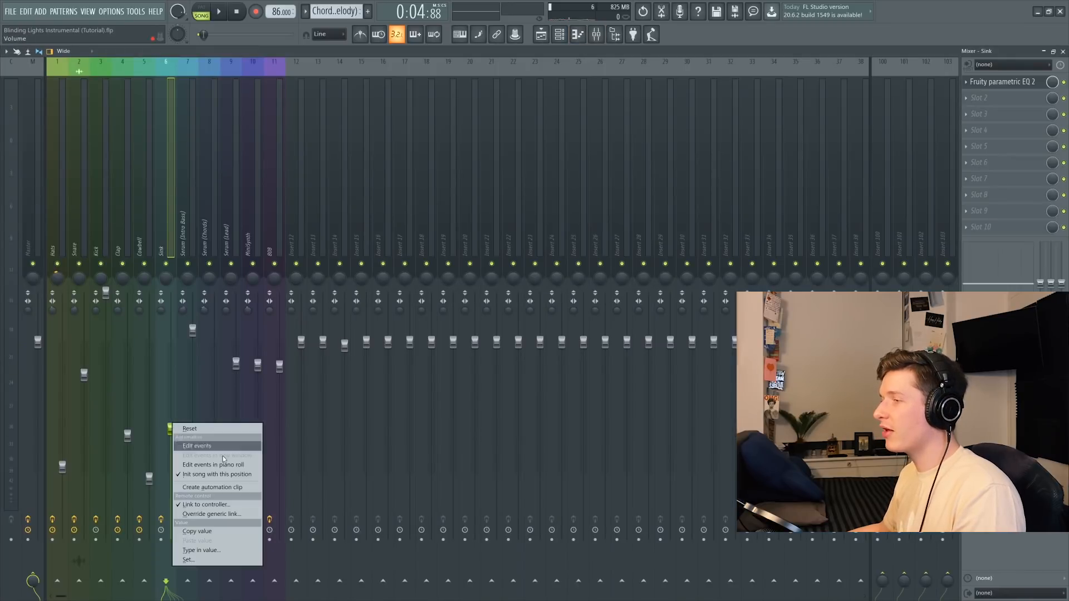
pyautogui.click(541, 33)
# Step: Enable the Sink - Volume automation on Track 8 with the BL Sink clip, and restore all tracks to play them together
pyautogui.click(126, 296)
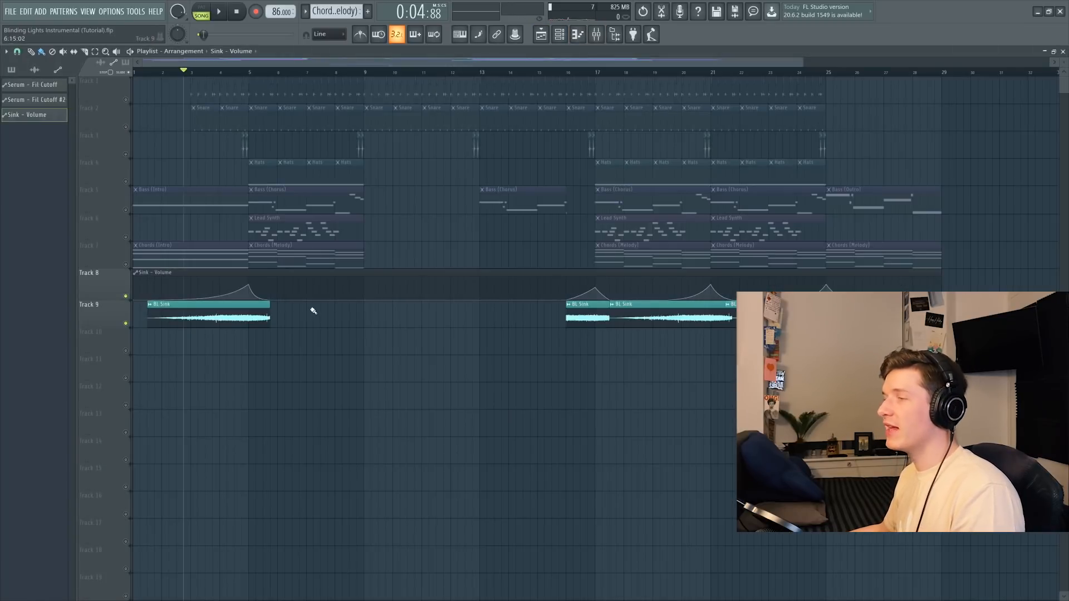
pyautogui.press('space')
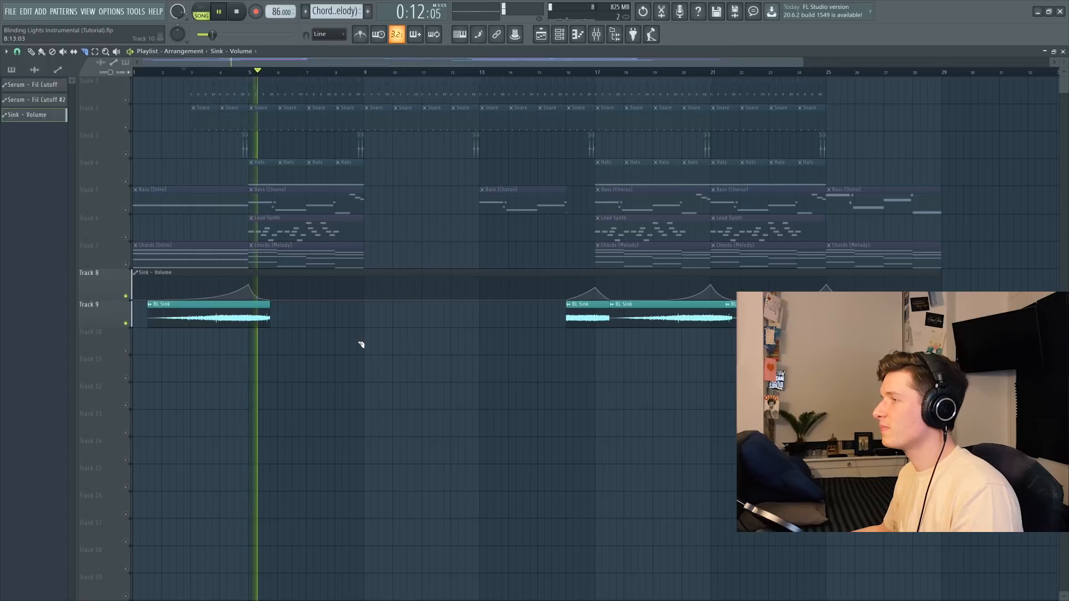
pyautogui.press('space')
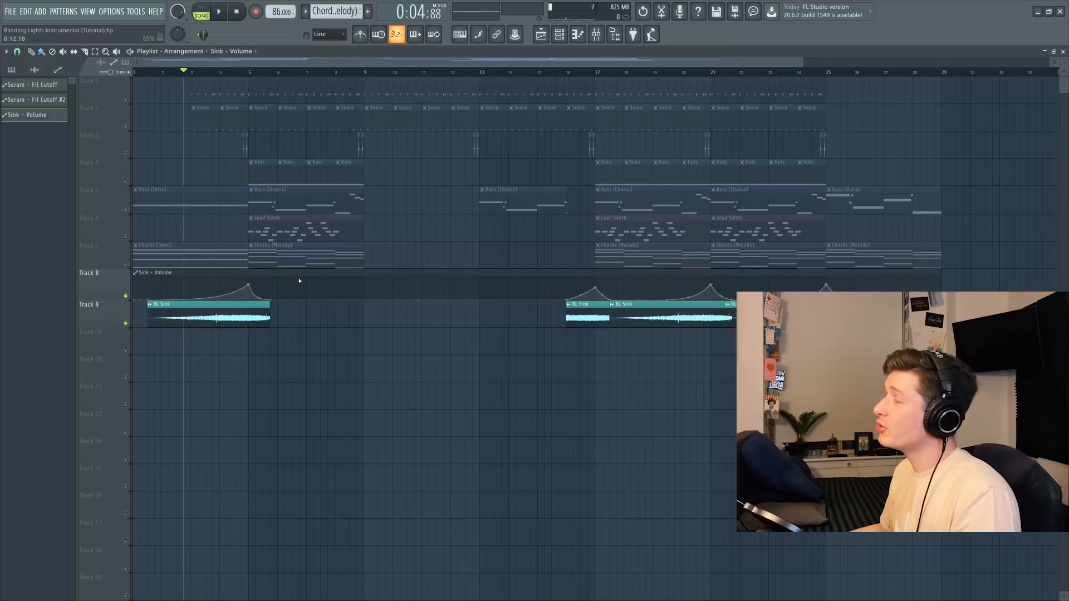
pyautogui.keyDown('ctrl'); pyautogui.click(126, 322); pyautogui.keyUp('ctrl')
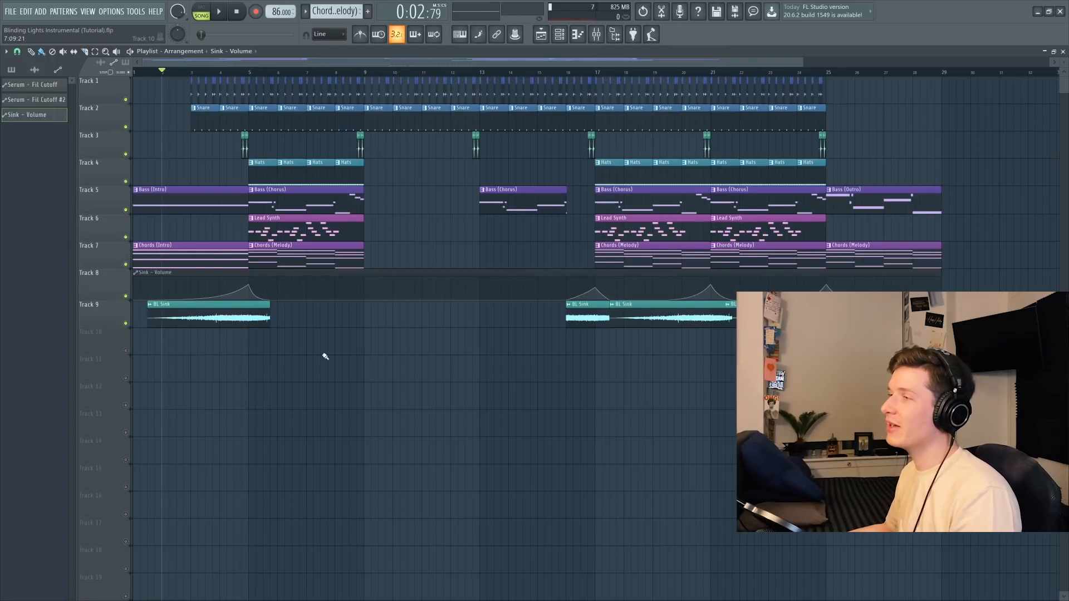
pyautogui.press('space')
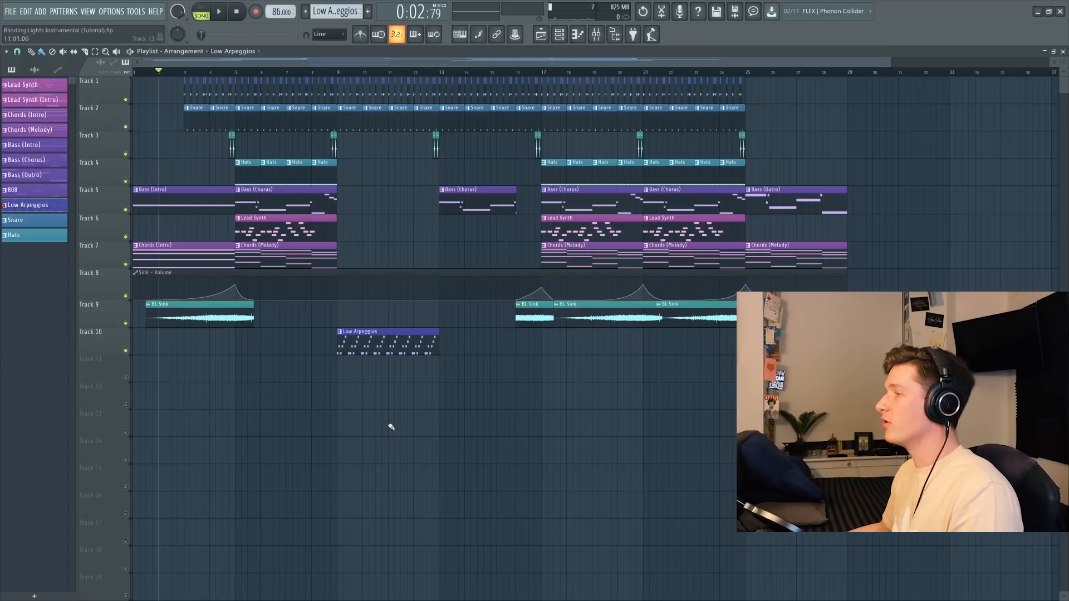
# Step: Show MiniSynth's notes of the Low Arpeggios pattern in the piano roll and play the pattern
pyautogui.click(559, 35)
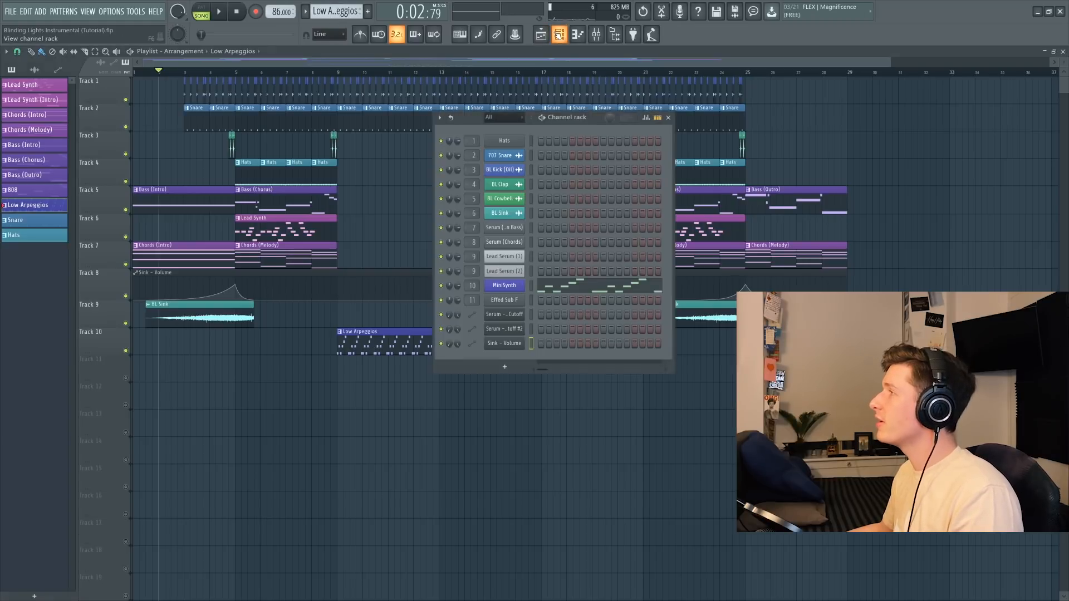
pyautogui.click(576, 36)
pyautogui.click(225, 51)
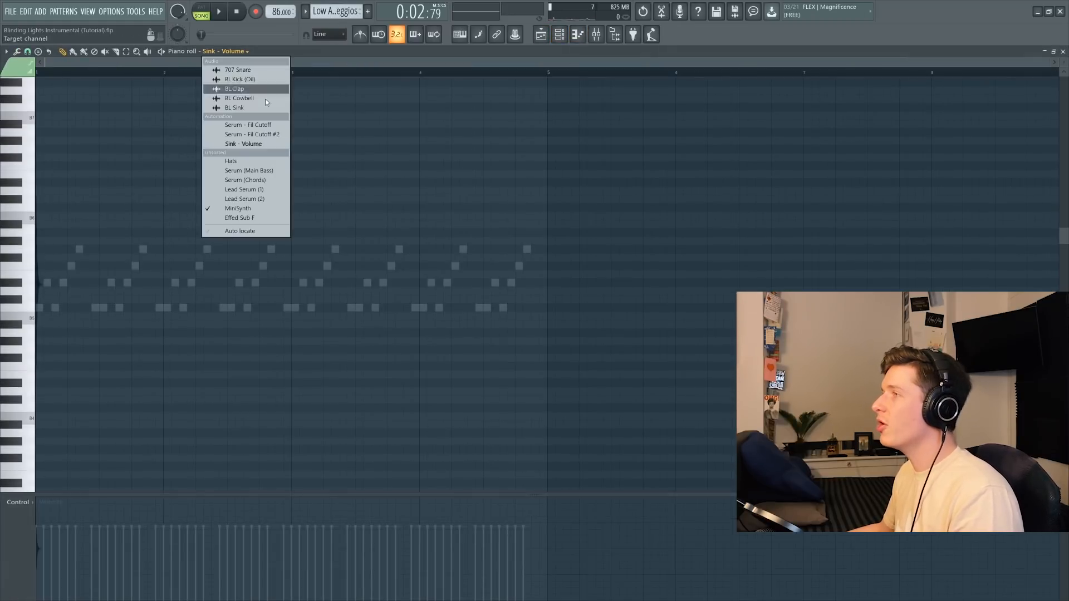
pyautogui.click(239, 208)
pyautogui.press('F6')
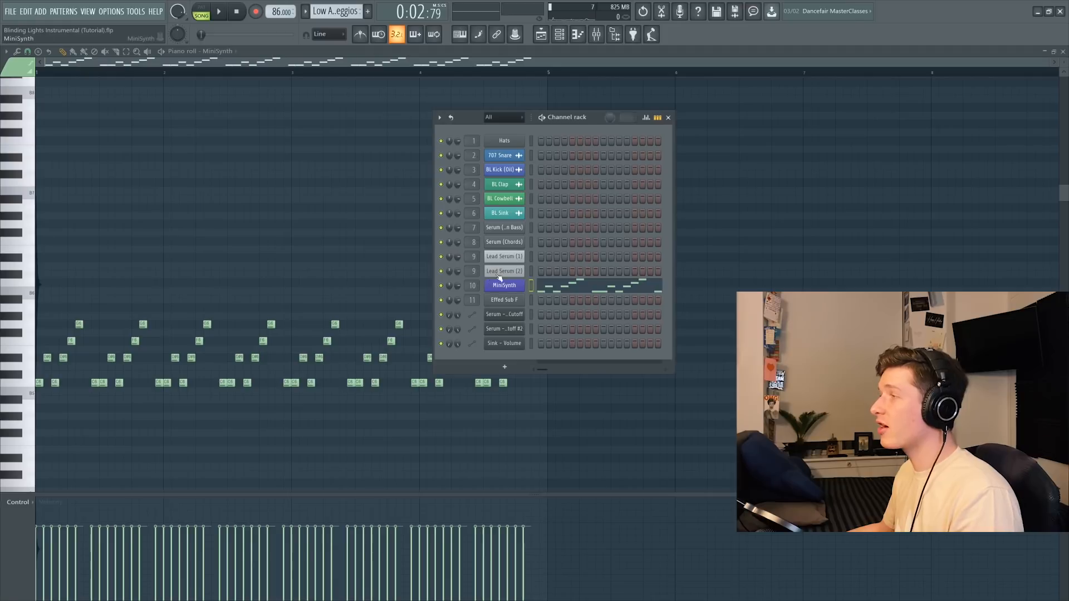
pyautogui.moveTo(532, 118); pyautogui.dragTo(592, 104)
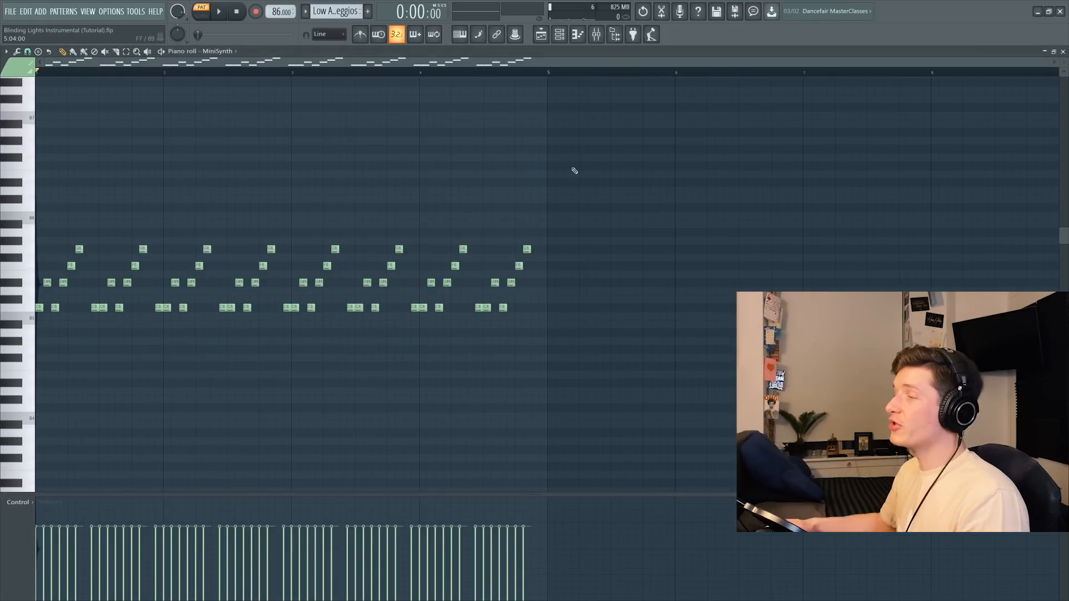
pyautogui.press('space')
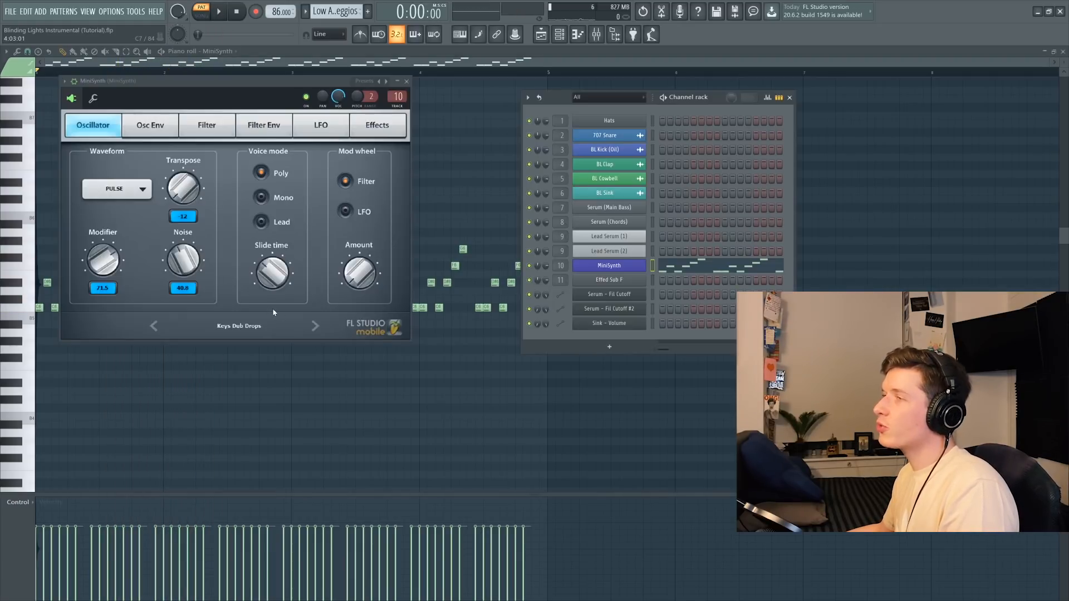
# Step: Examine the effects, oscillator envelope, filter and oscillator settings of MiniSynth's Keys Dub Drops preset
pyautogui.click(375, 130)
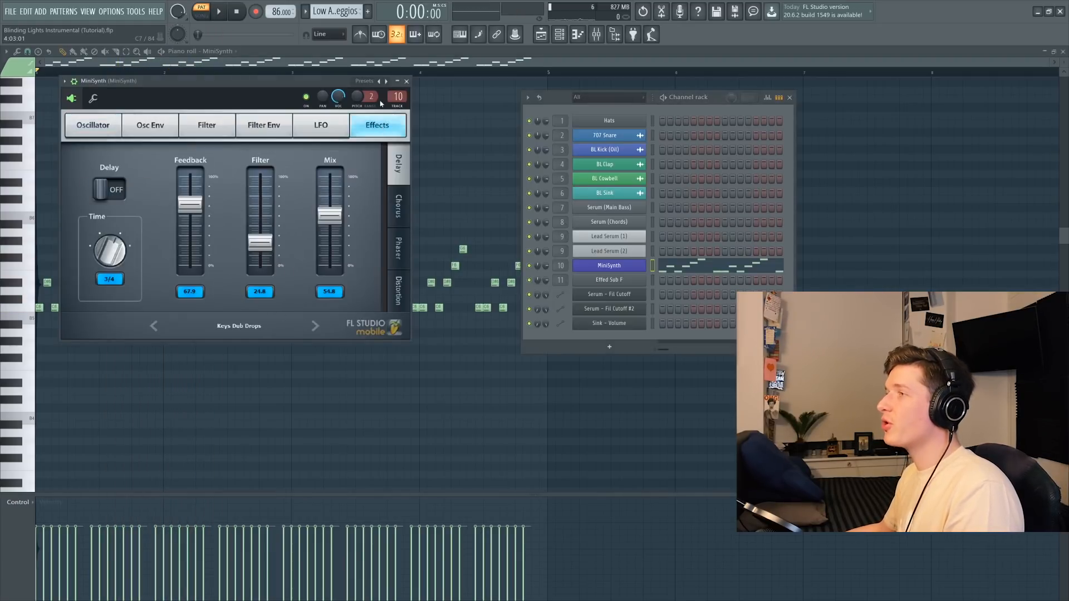
pyautogui.click(168, 136)
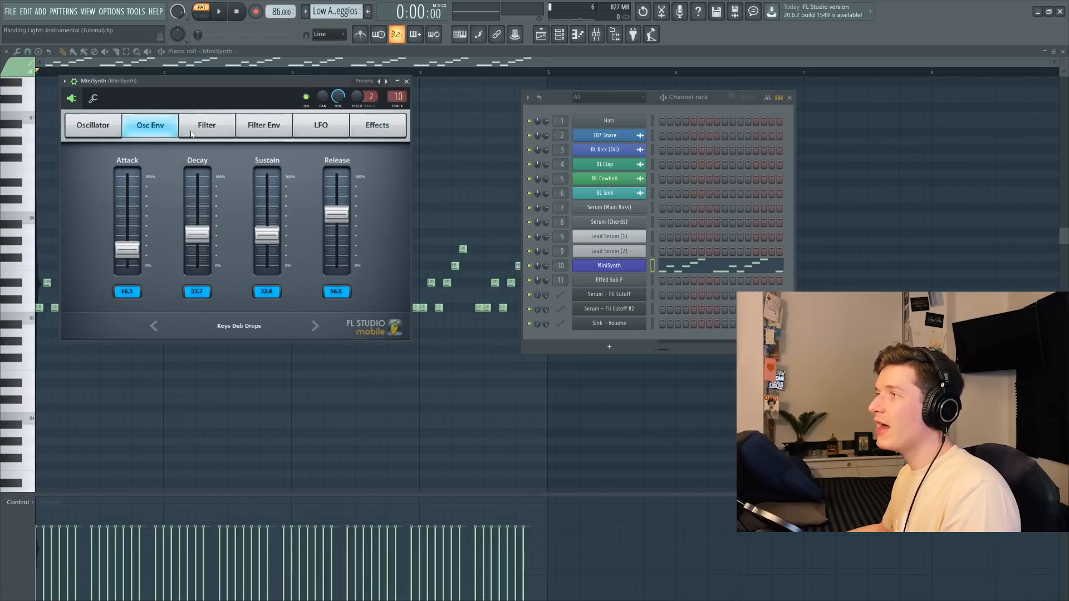
pyautogui.click(207, 133)
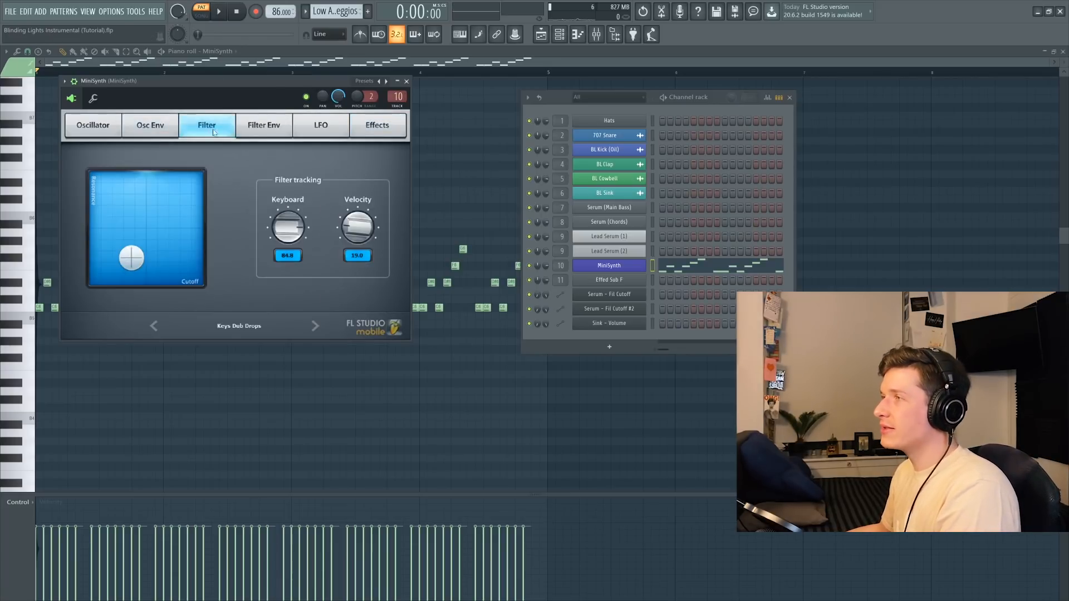
pyautogui.click(109, 124)
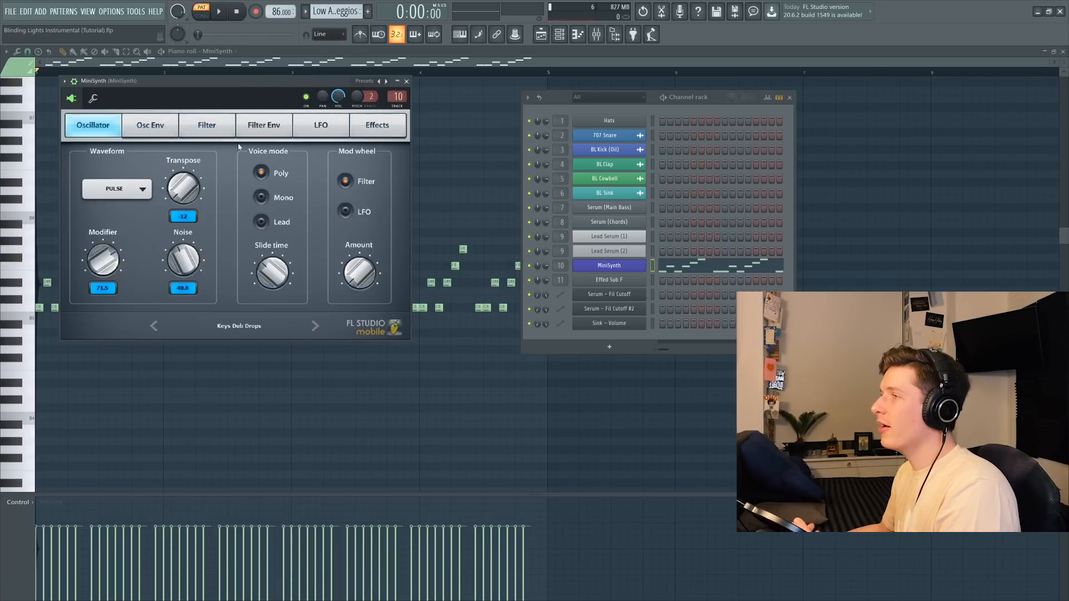
pyautogui.click(407, 82)
# Step: Enable the Transient Processor on the MiniSynth mixer track and review its Fruity Reeverb 2 and Fruity parametric EQ 2 effects
pyautogui.press('F9')
pyautogui.press('space')
pyautogui.click(990, 88)
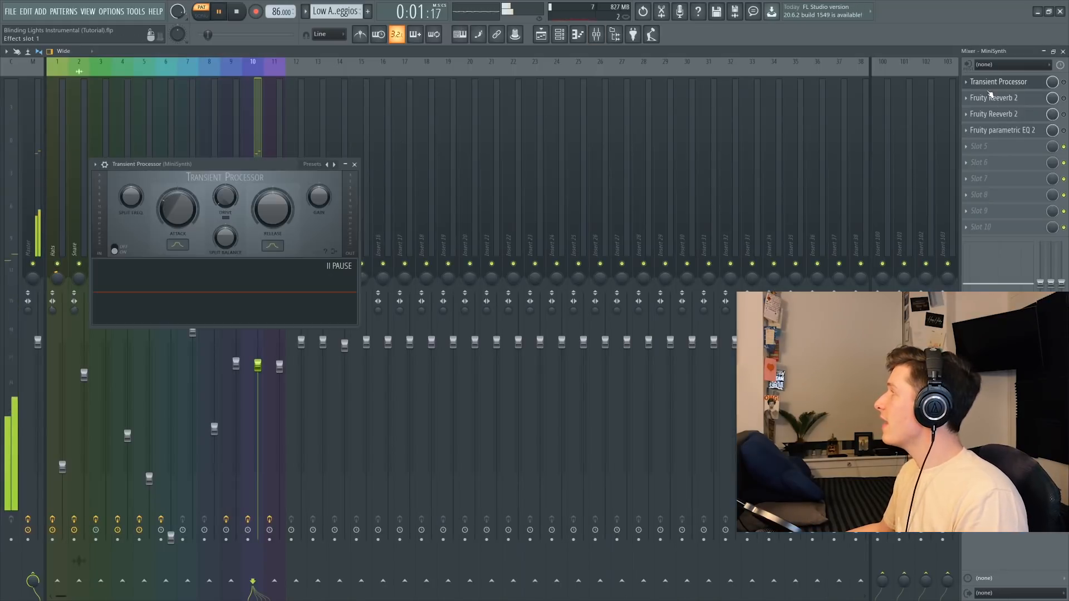
pyautogui.press('space')
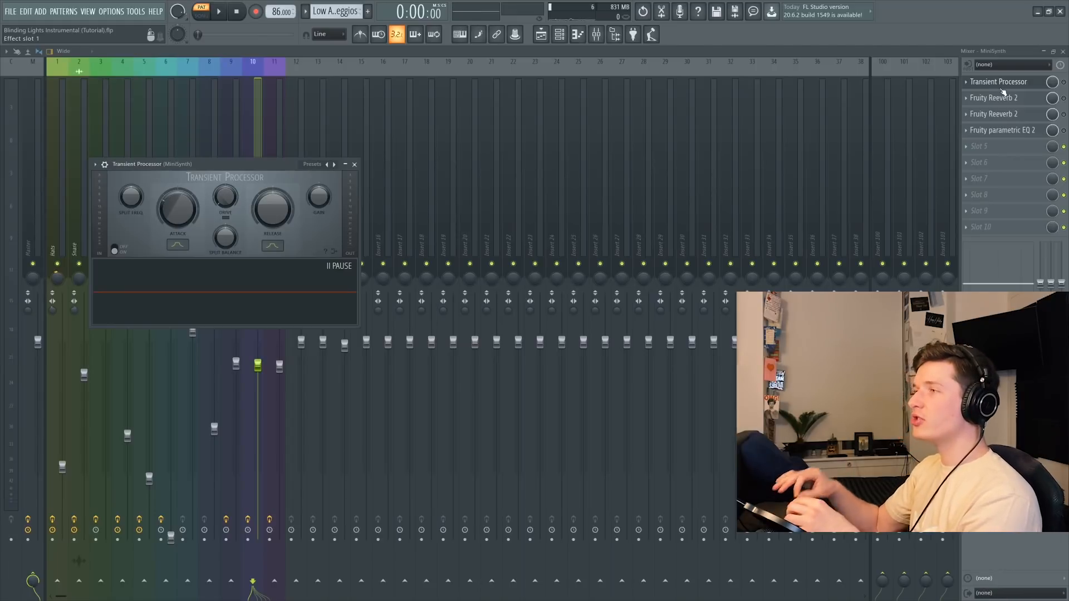
pyautogui.click(1064, 82)
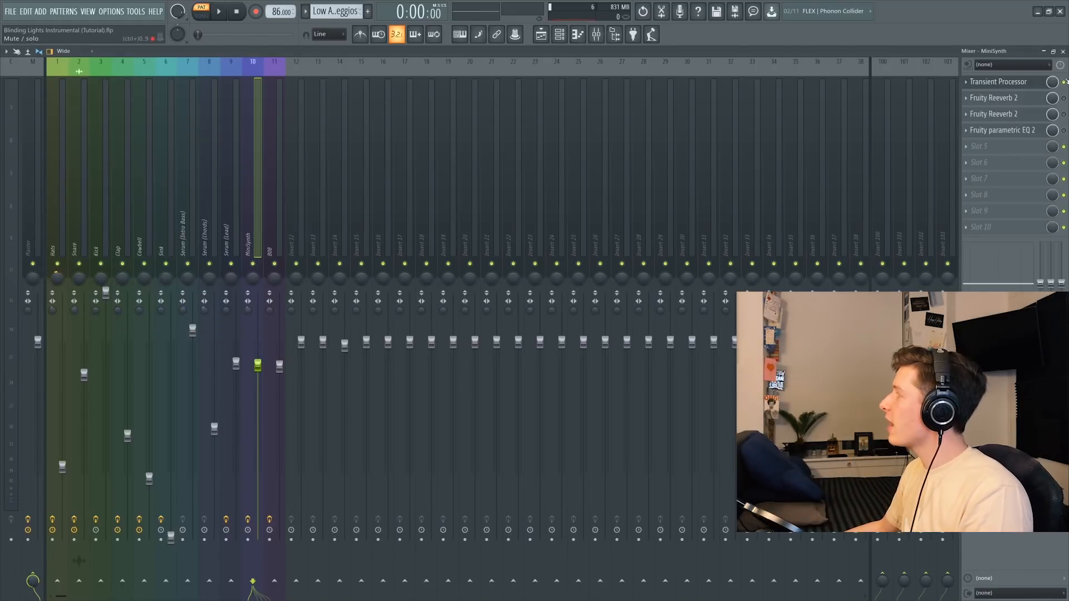
pyautogui.click(1014, 98)
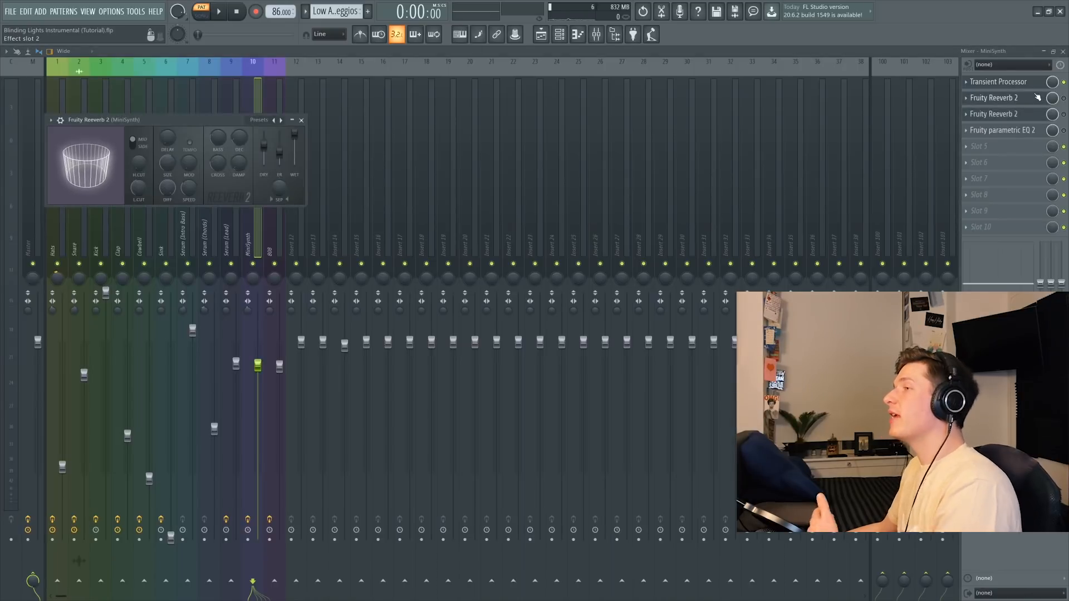
pyautogui.click(1015, 98)
pyautogui.click(1003, 129)
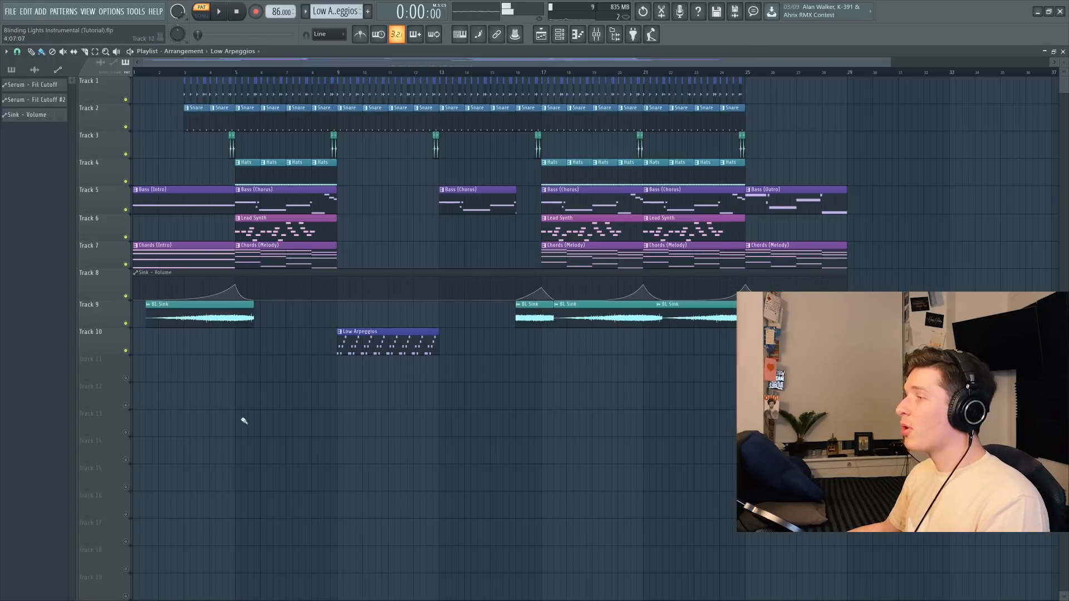
# Step: Play the playlist arrangement with the Low Arpeggios clip on Track 10
pyautogui.click(371, 234)
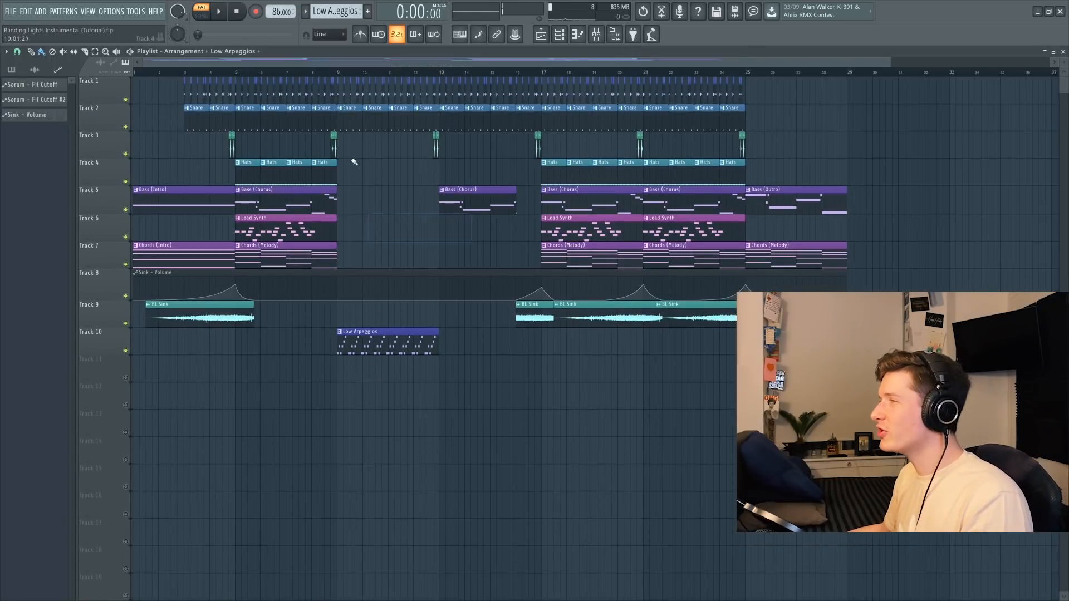
pyautogui.press('space')
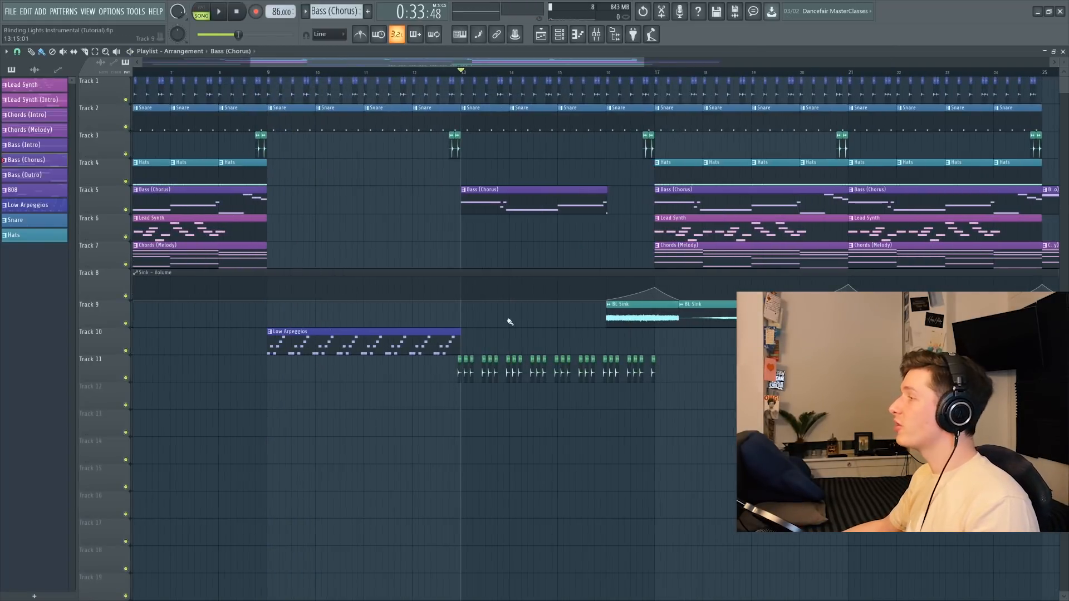
# Step: Play the cowbell clips on Track 11 and enable Fruity Reeverb 2, Fruity parametric EQ 2, Soundgoodizer and Fruity soft clipper on the Cowbell mixer track
pyautogui.keyDown('ctrl'); pyautogui.scroll(5, 510, 322); pyautogui.keyUp('ctrl')
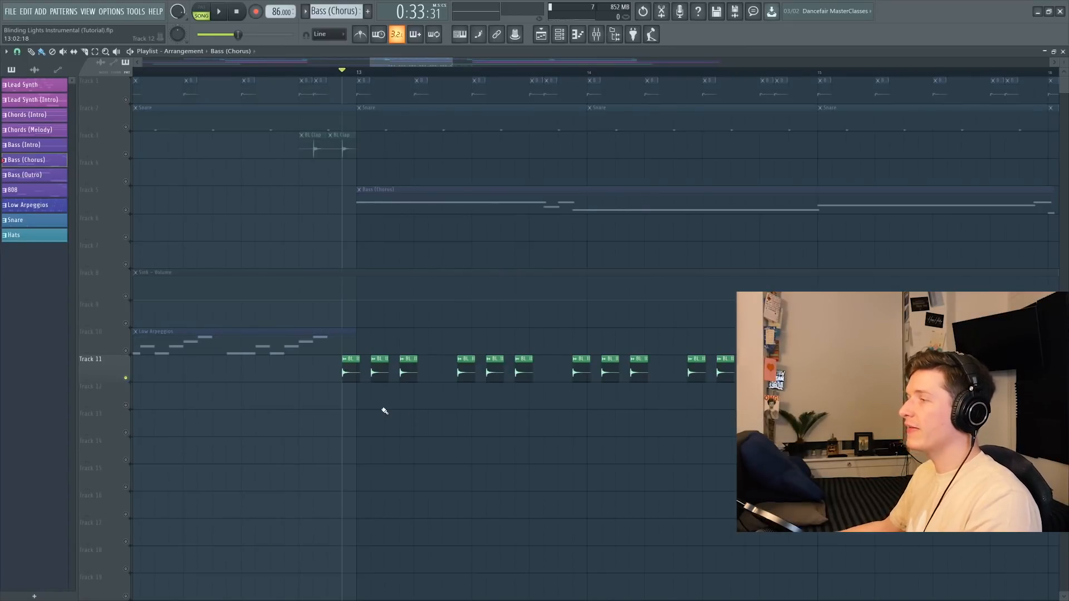
pyautogui.press('space')
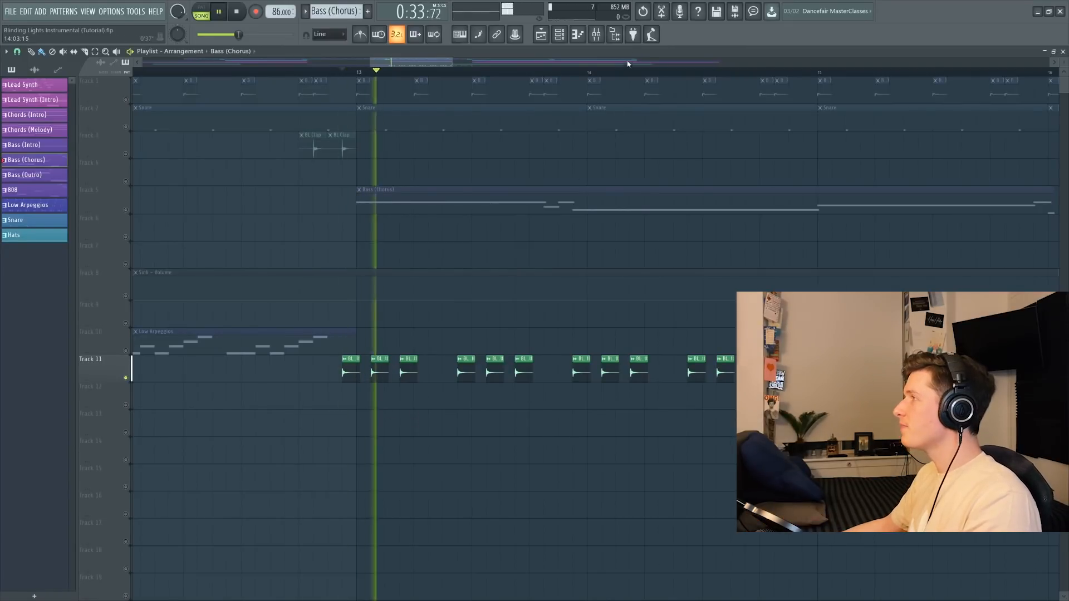
pyautogui.click(598, 34)
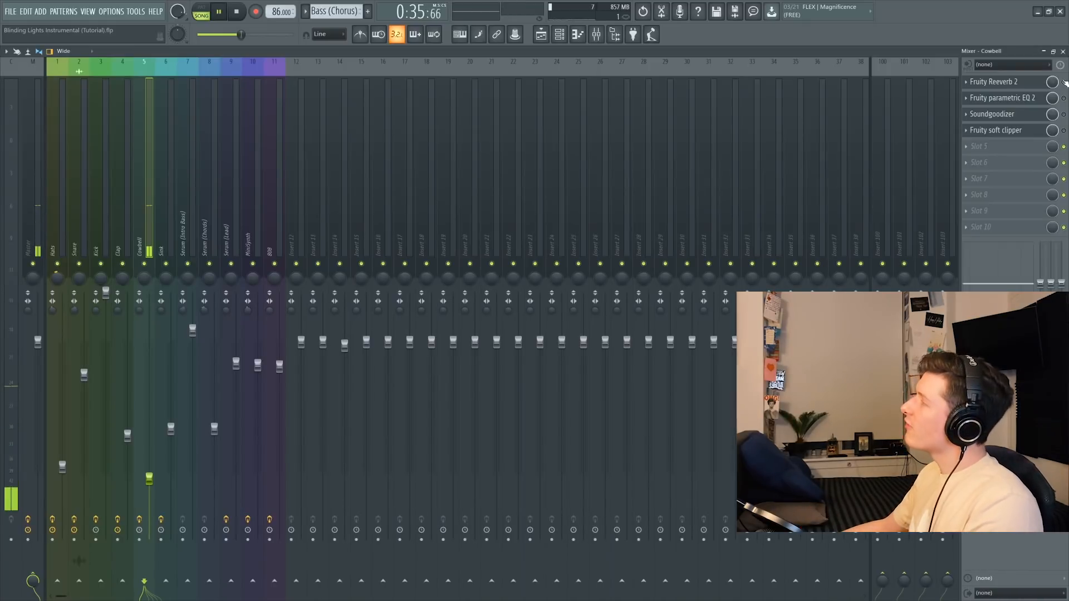
pyautogui.click(994, 81)
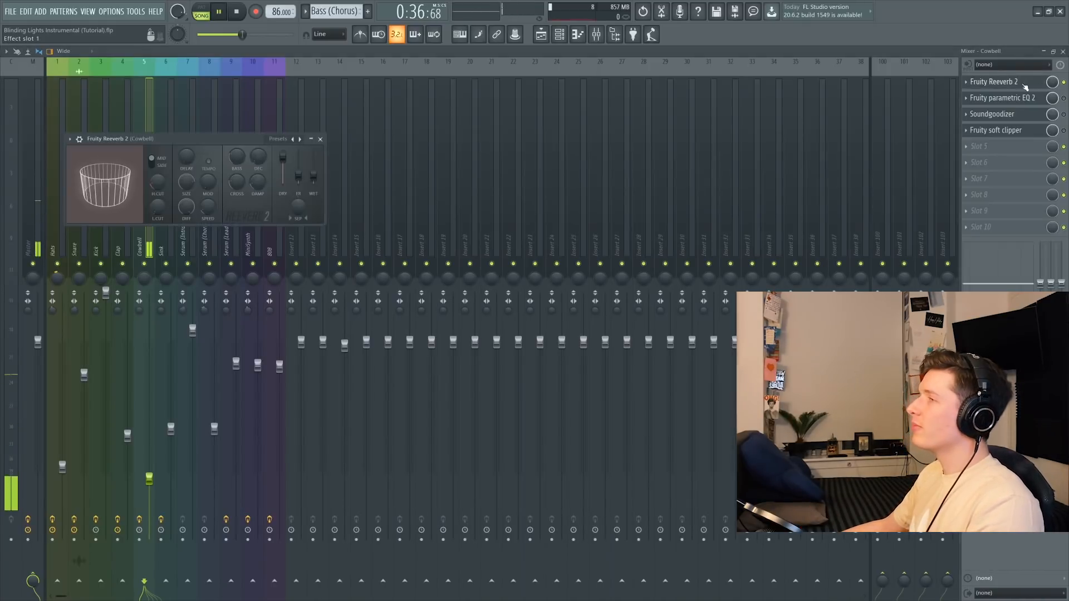
pyautogui.click(997, 98)
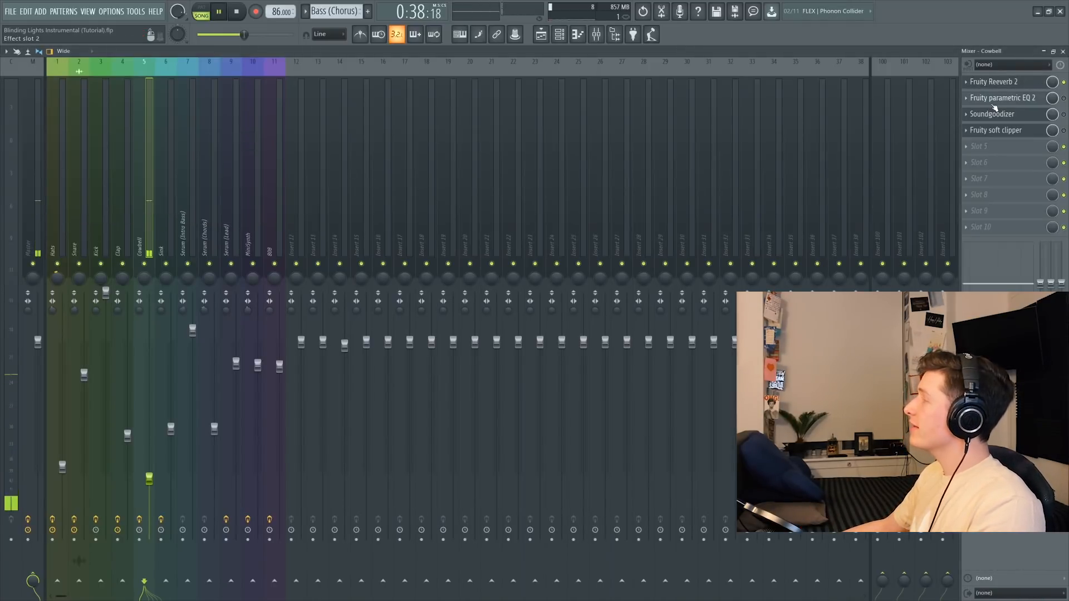
pyautogui.click(1063, 99)
pyautogui.click(1065, 115)
pyautogui.click(1064, 131)
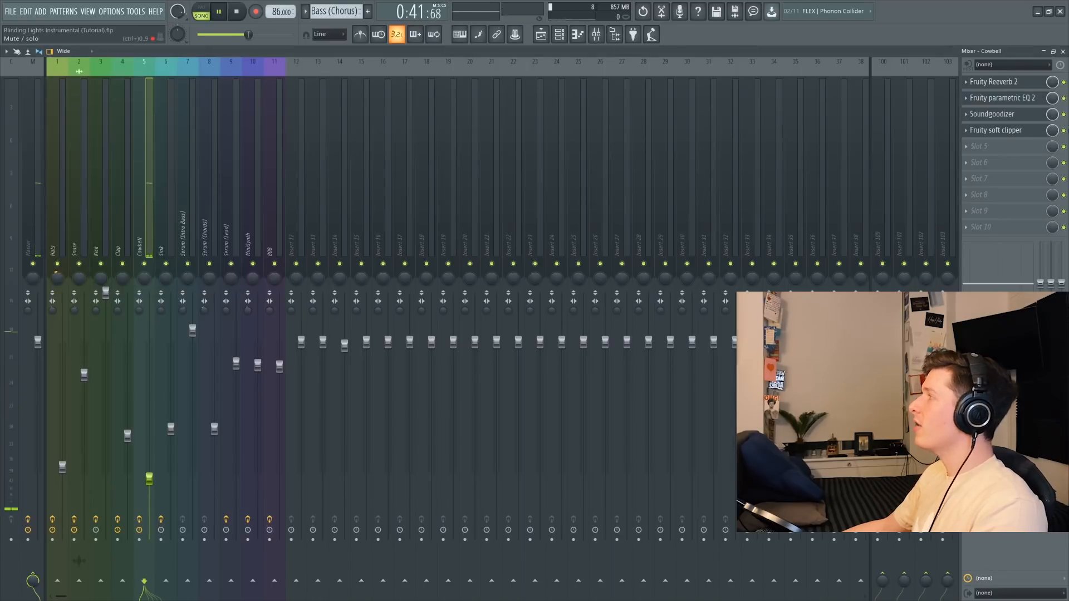
pyautogui.press('space')
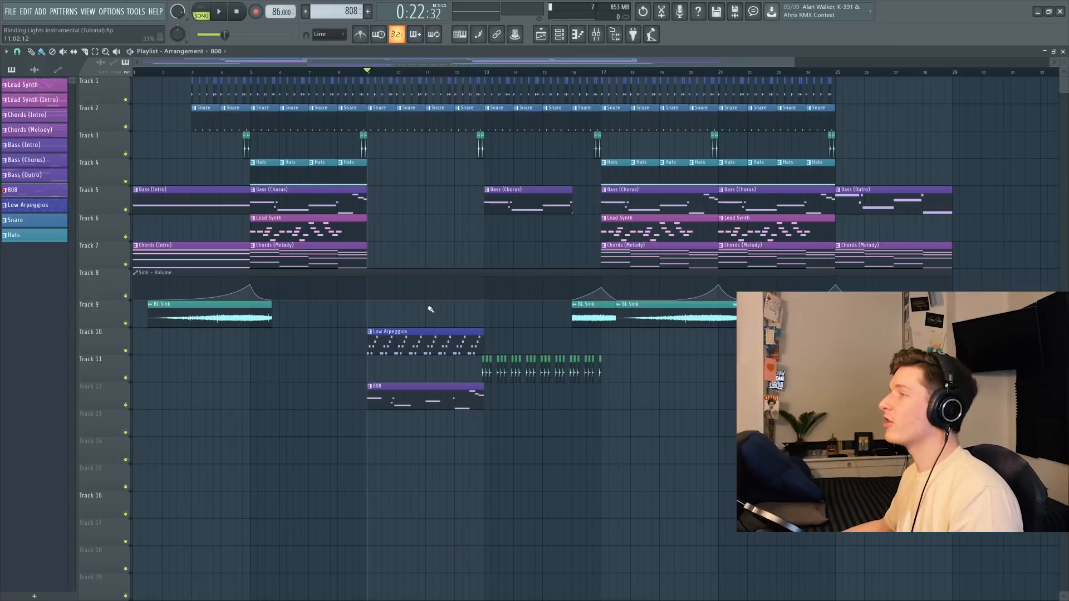
# Step: Examine the Effed Sub F sample of the 808 pattern on Track 12, including its volume envelope and root note
pyautogui.scroll(3, 431, 350)
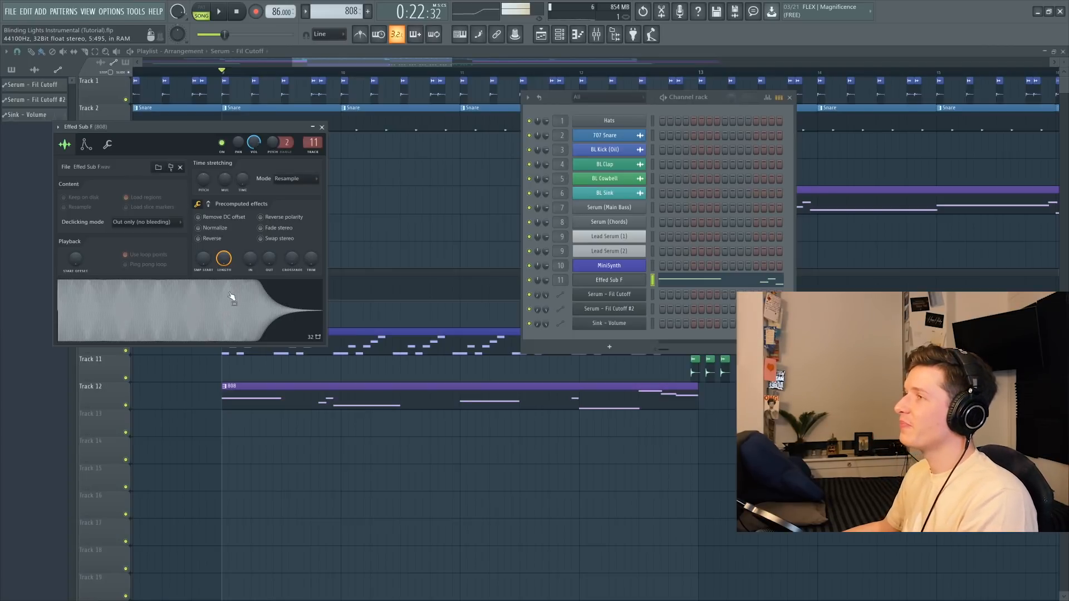
pyautogui.click(237, 15)
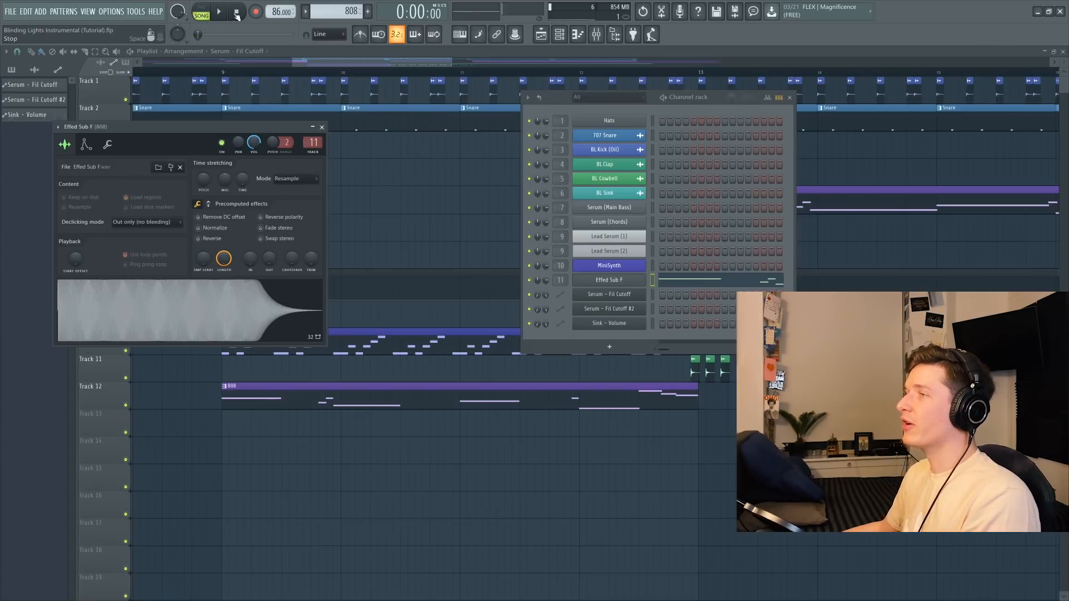
pyautogui.click(86, 145)
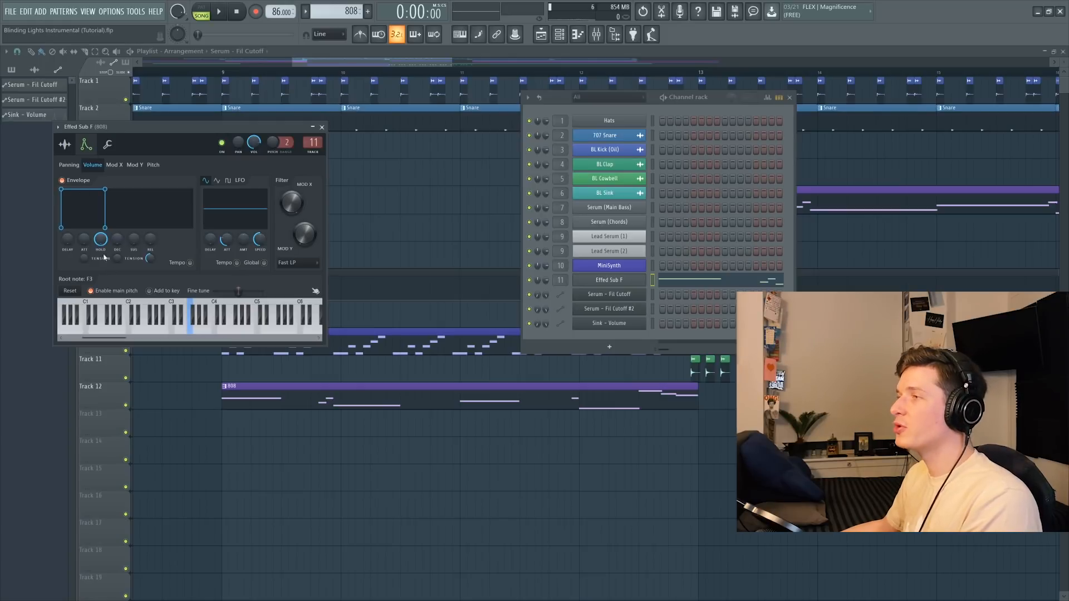
pyautogui.click(194, 330)
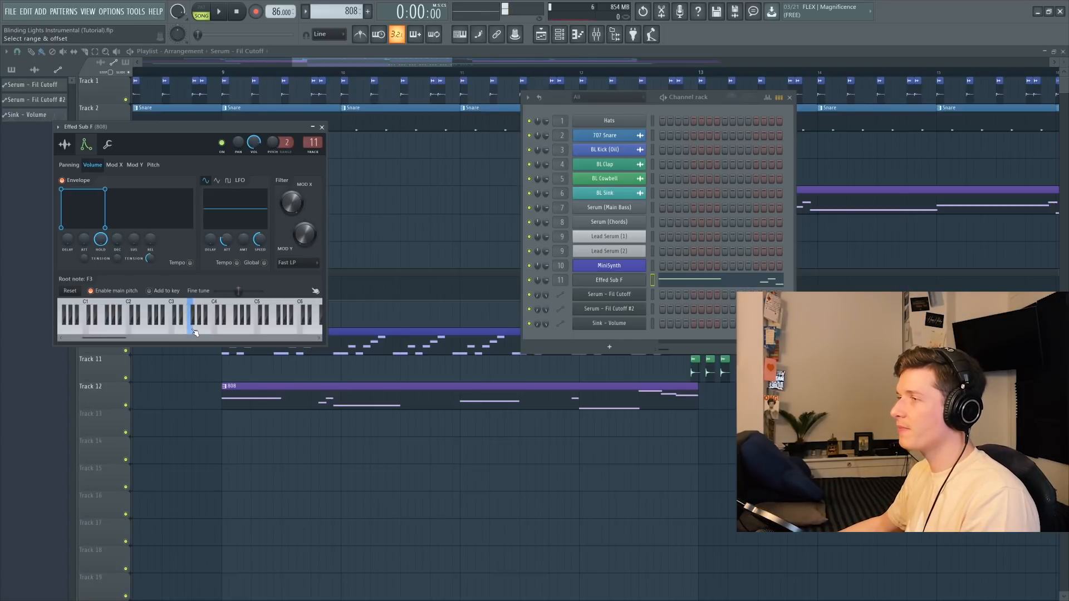
# Step: Review the Effed Sub F channel's sample, envelope and miscellaneous settings, and audition its F3 root note
pyautogui.click(107, 145)
pyautogui.click(86, 146)
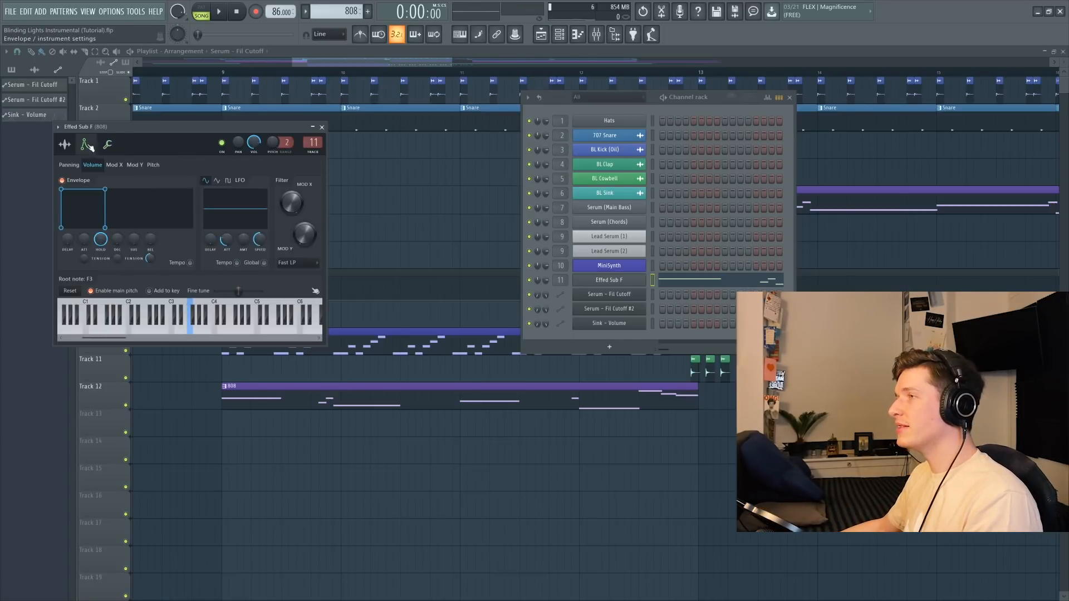
pyautogui.click(65, 145)
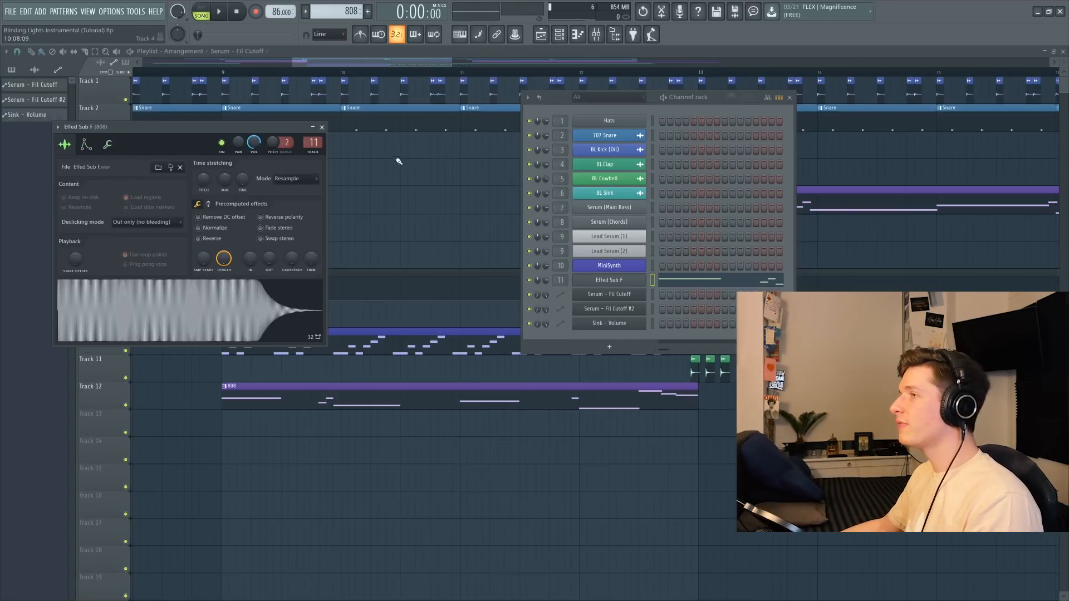
pyautogui.click(107, 147)
pyautogui.click(192, 330)
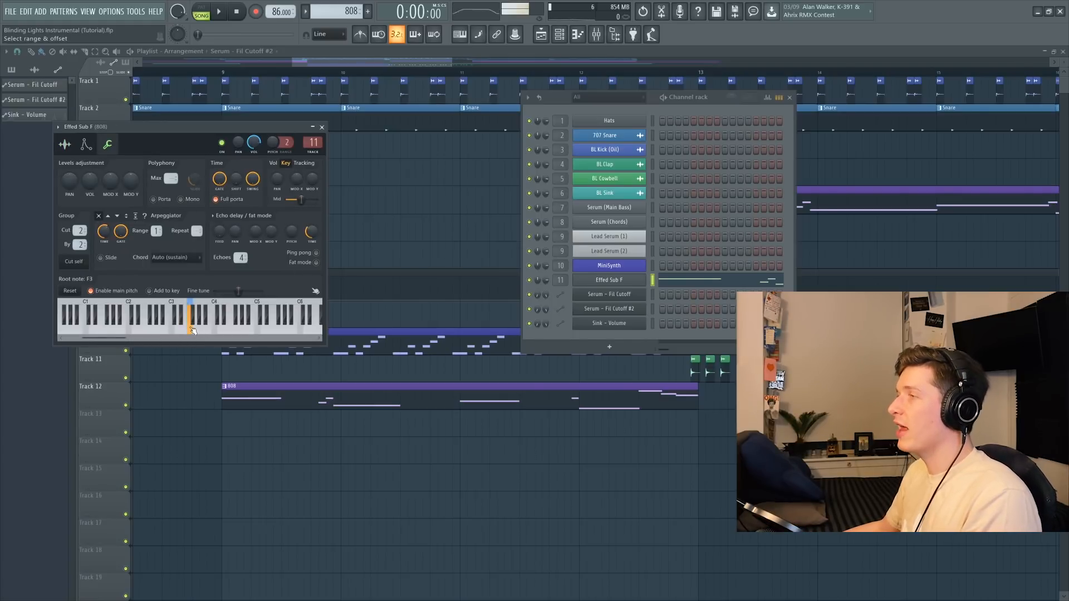
# Step: View the 808 pattern's notes in the piano roll and play sections from its start, bar 3 and just before bar 4
pyautogui.press('F7')
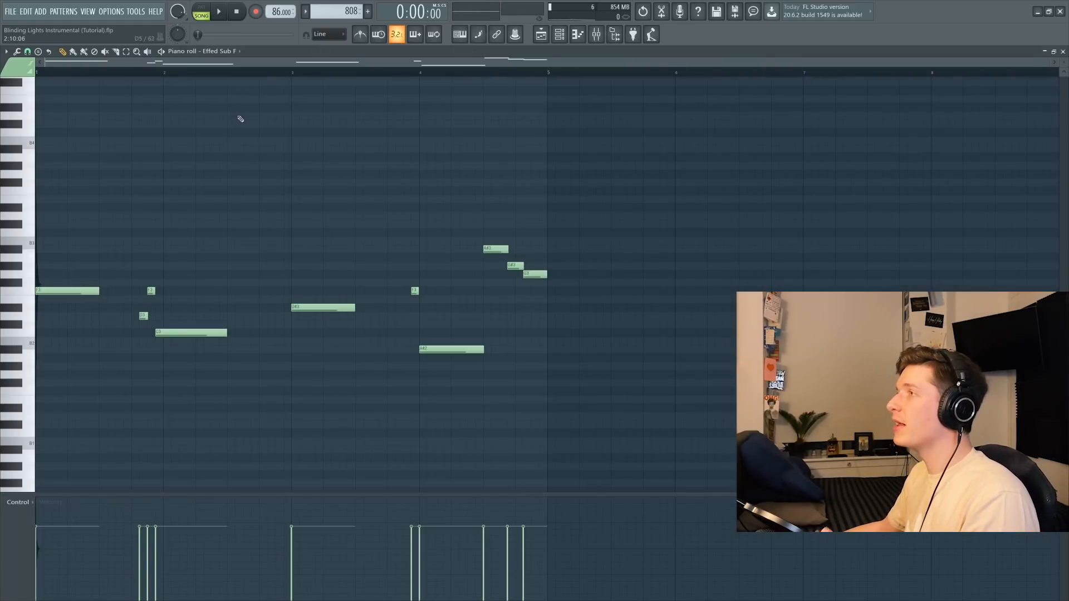
pyautogui.press('space')
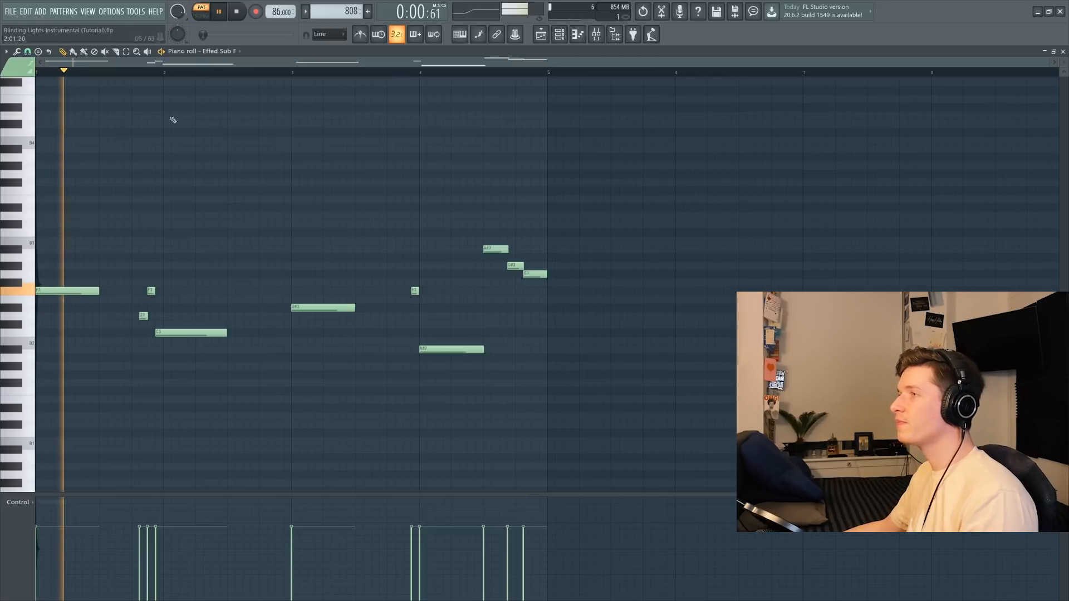
pyautogui.click(139, 72)
pyautogui.click(294, 71)
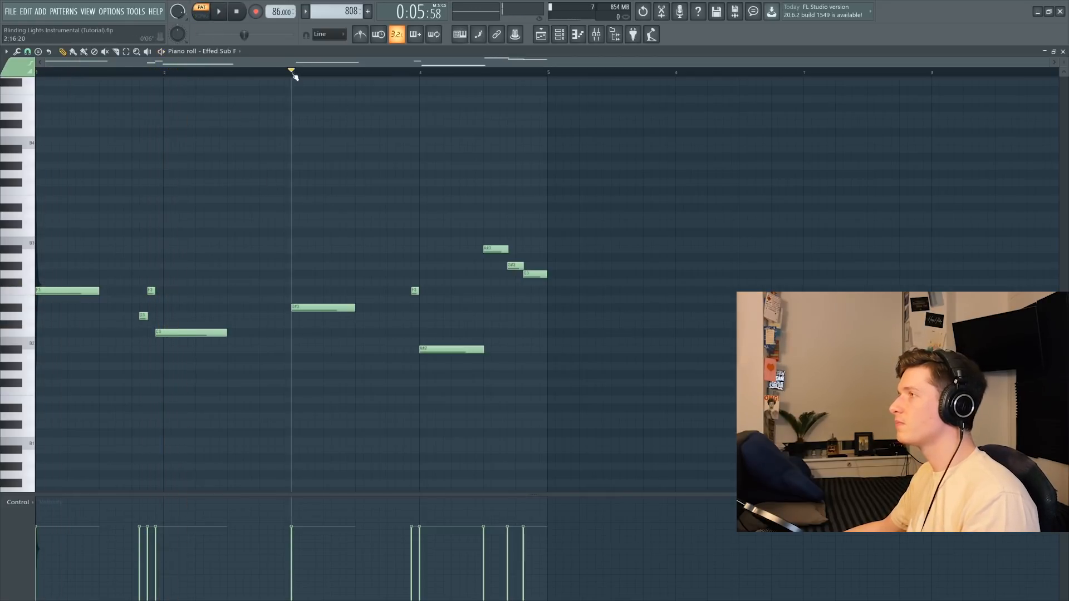
pyautogui.click(411, 73)
pyautogui.press('space')
pyautogui.press('space')
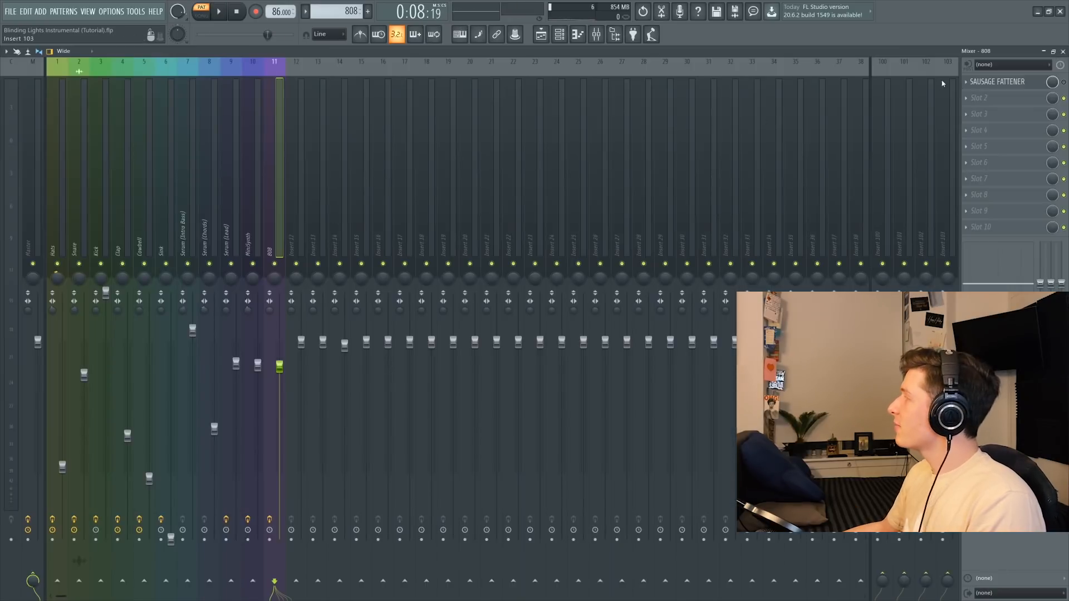
# Step: Audition the 808 pattern and examine the Sausage Fattener effect on the 808 mixer track
pyautogui.press('space')
pyautogui.click(1032, 83)
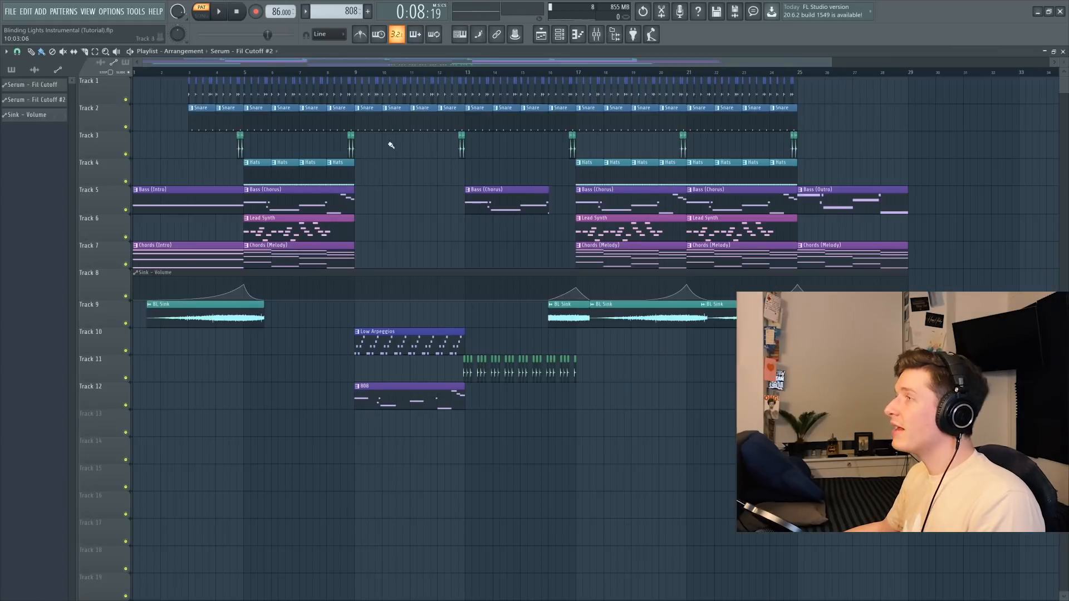
# Step: Play the playlist arrangement from bar 9 to hear the 808 with the low arpeggios, and stop after the cowbell section begins
pyautogui.click(354, 72)
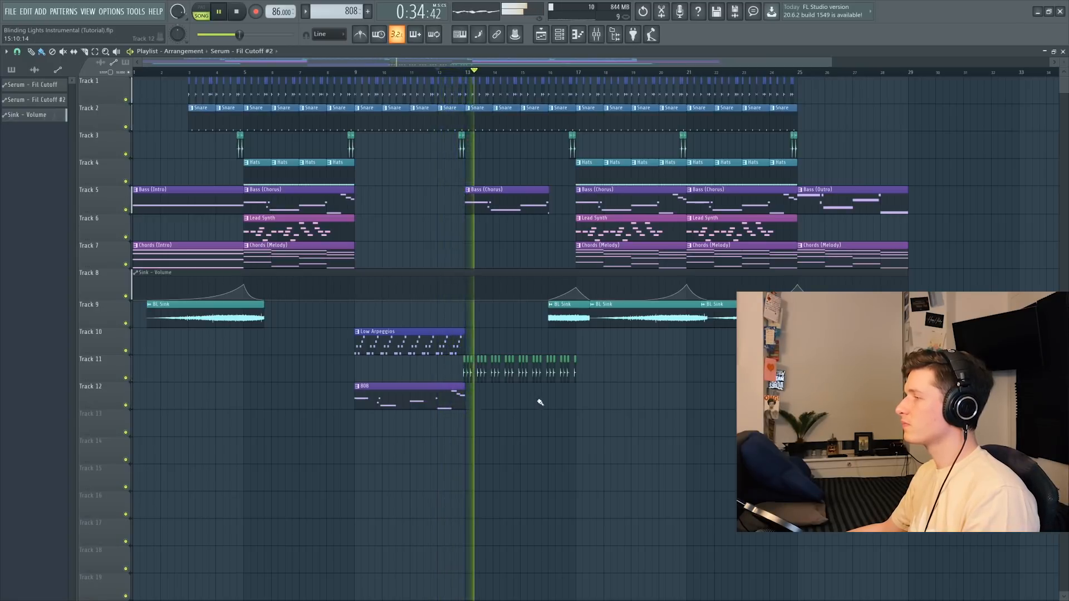
pyautogui.press('space')
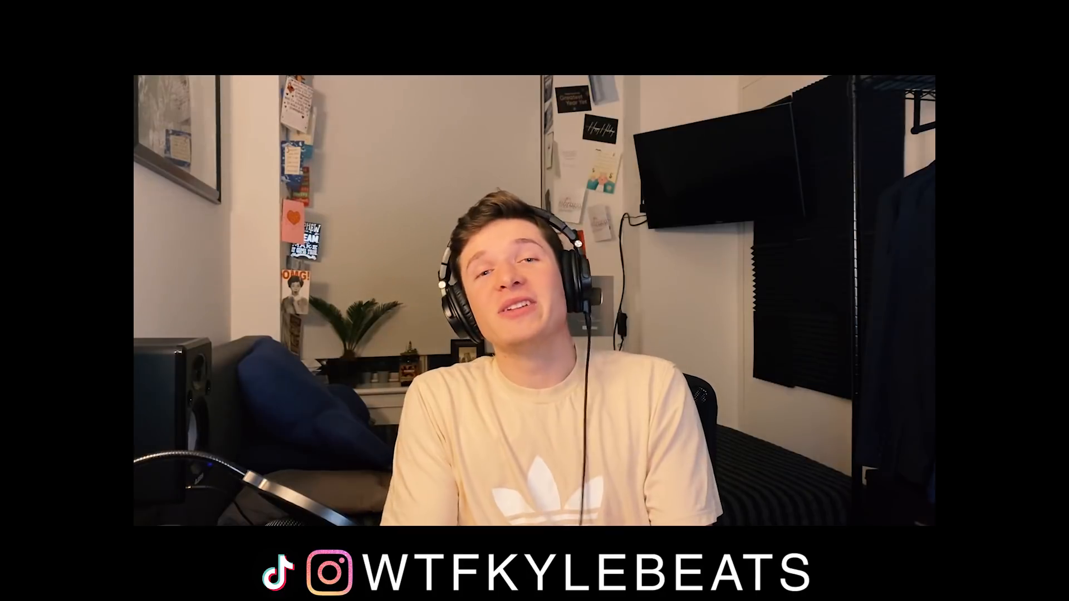